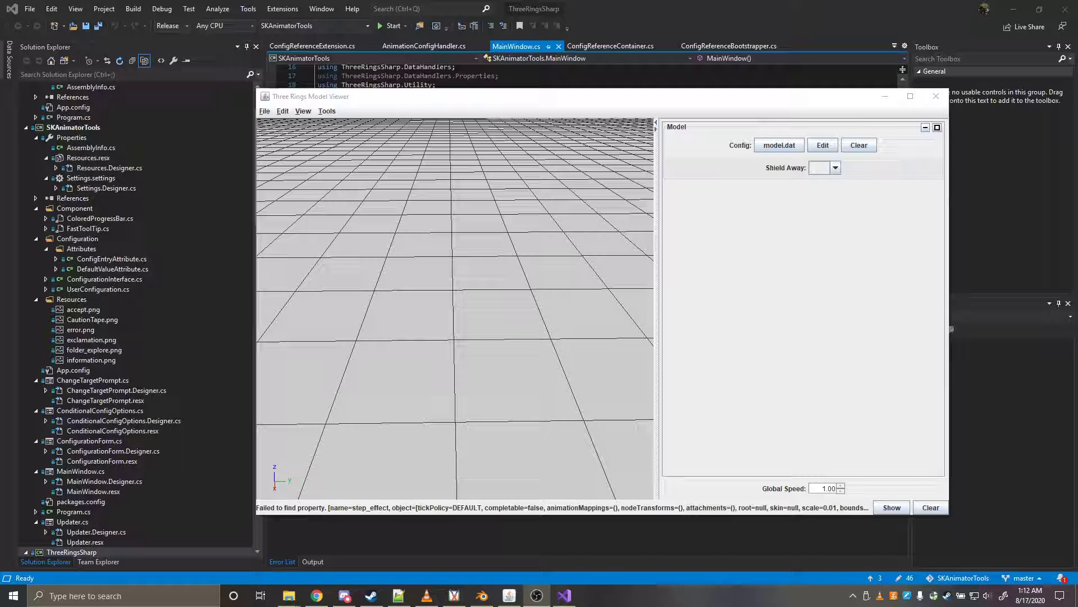
Step: Open the Model config for editing and tilt the viewport to show the grid horizon
{"action": "left_click", "coordinate": [823, 146]}
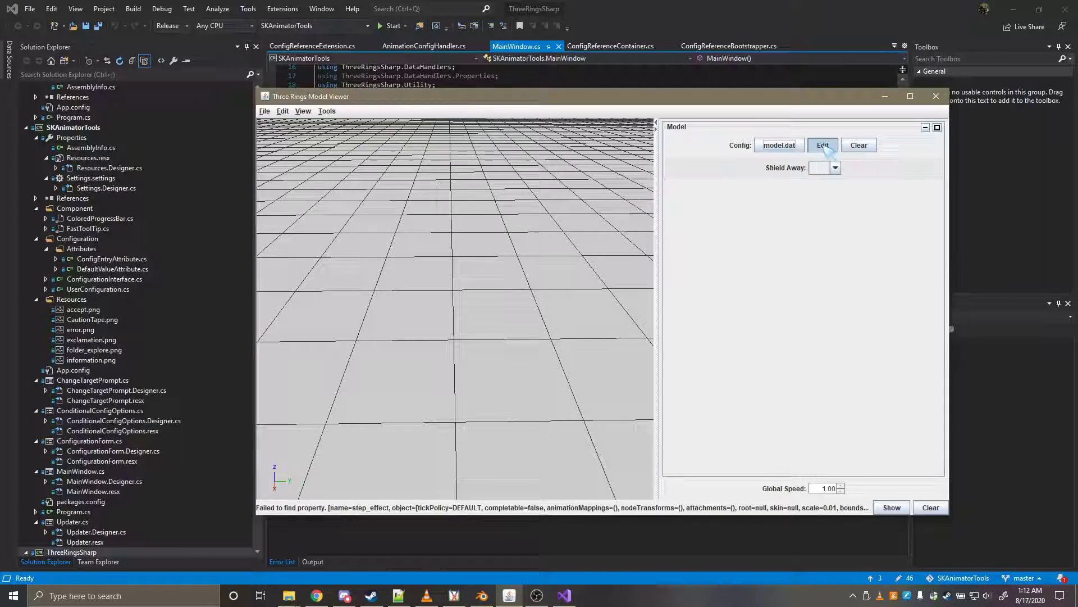
{"action": "left_click", "coordinate": [603, 287]}
{"action": "left_click_drag", "start_coordinate": [604, 286], "coordinate": [761, 264]}
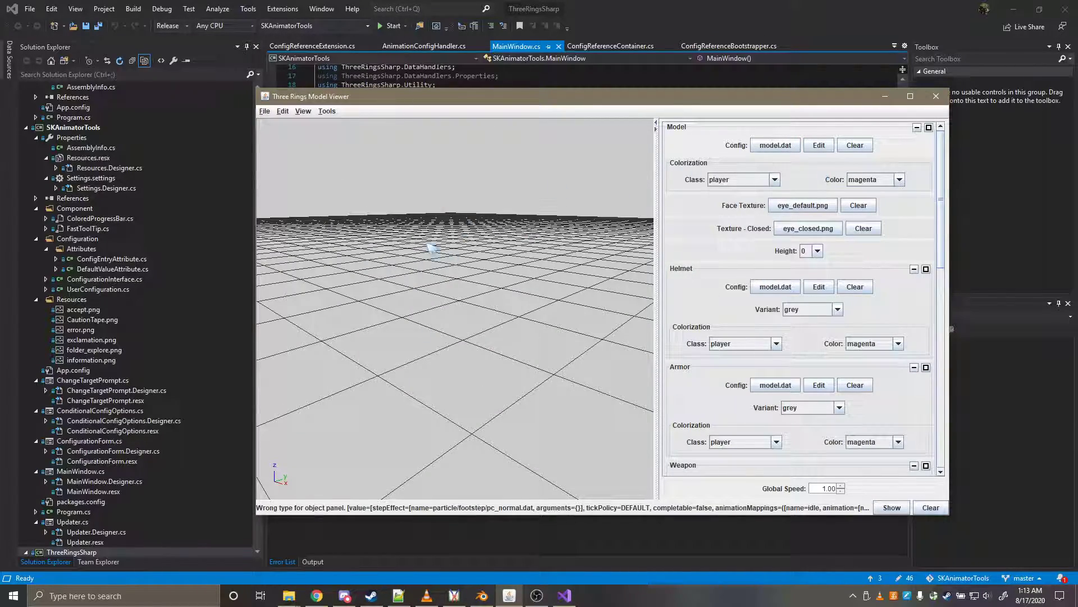
Step: Inspect the Model config in the Resource Editor, keep the Static implementation type, and close it
{"action": "left_click", "coordinate": [820, 145]}
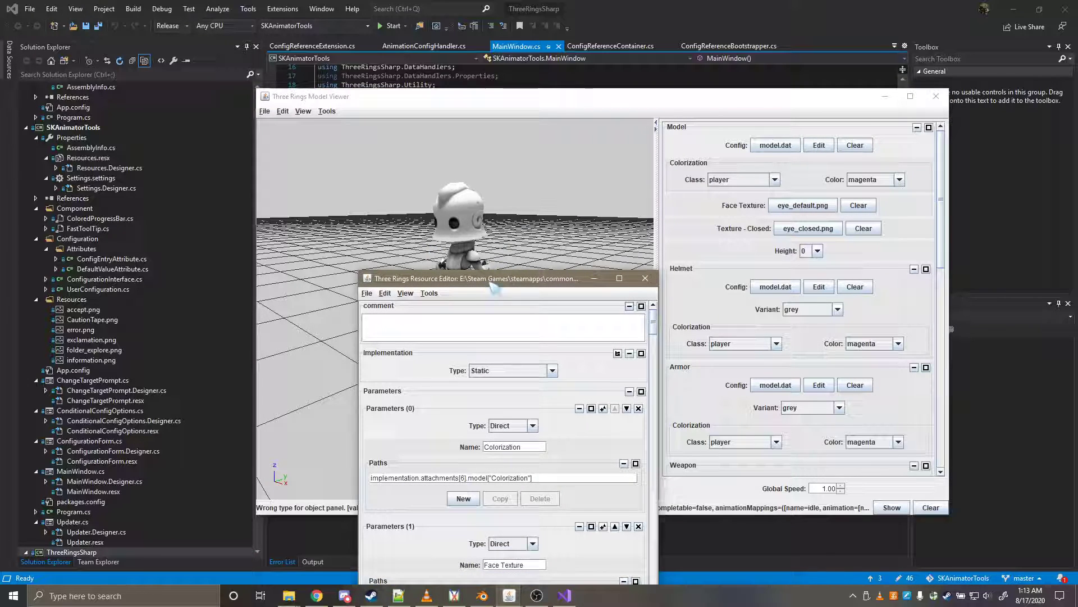
{"action": "left_click_drag", "start_coordinate": [497, 274], "coordinate": [517, 142]}
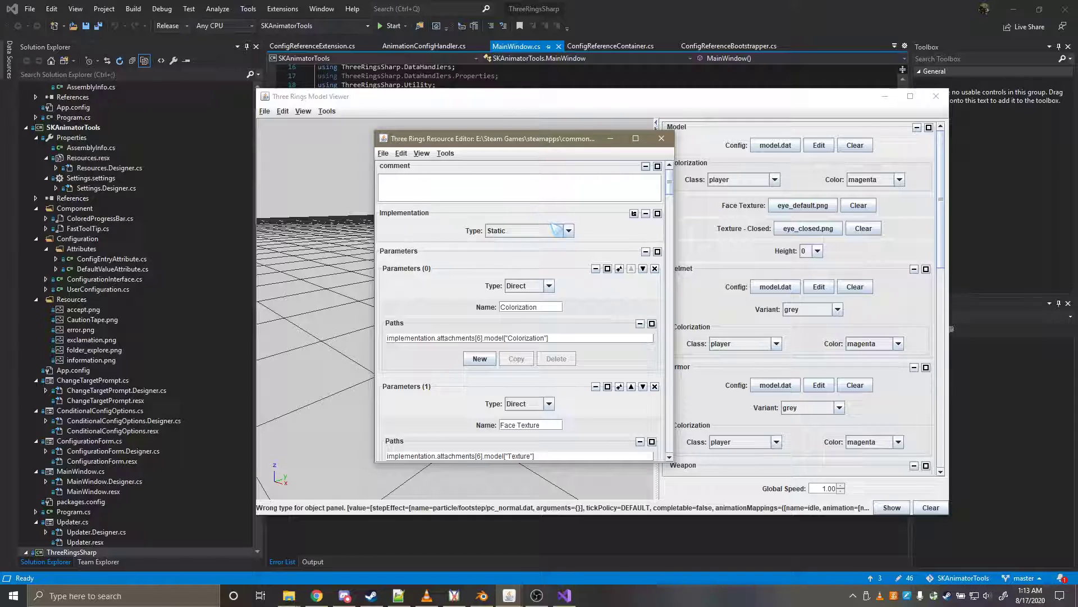
{"action": "left_click", "coordinate": [568, 230]}
{"action": "left_click", "coordinate": [569, 230]}
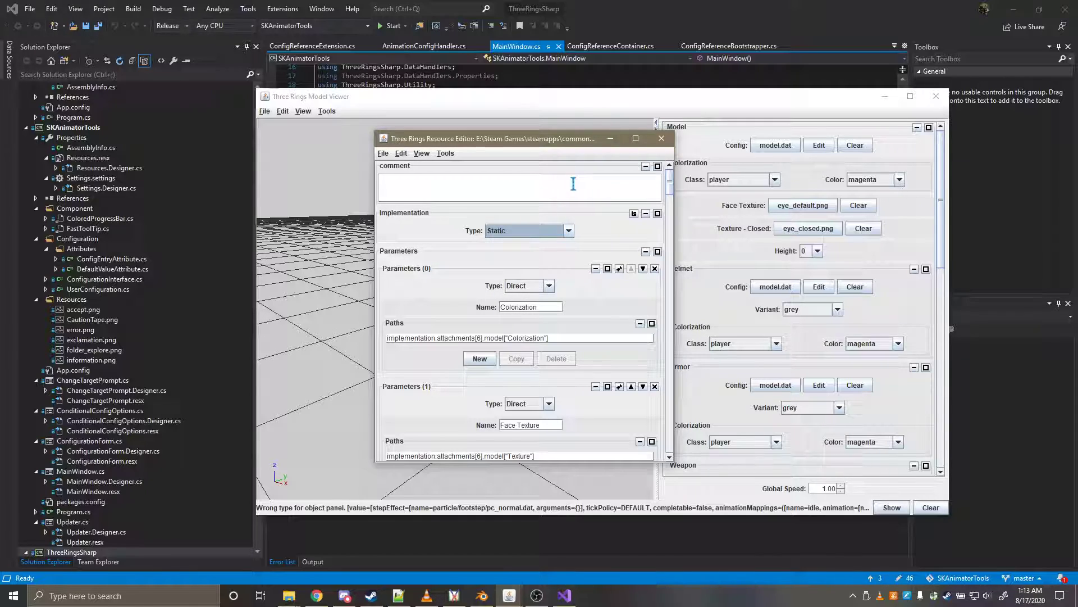
{"action": "left_click", "coordinate": [661, 138]}
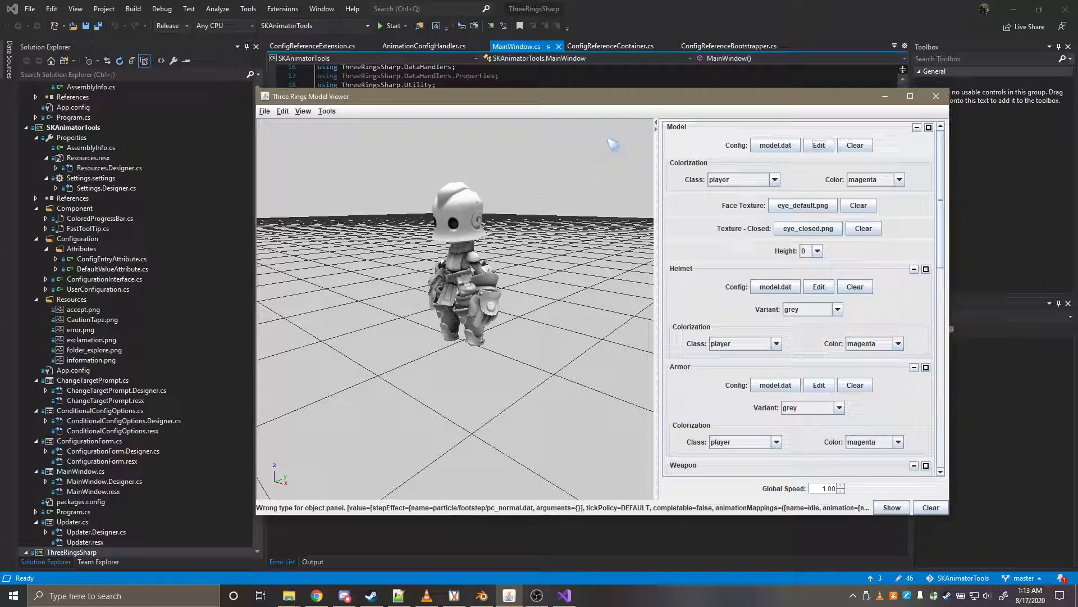
Step: Clear the Model config, then load PlayerKnightAsArticulatedConfig.dat from the xan folder and view the whole knight
{"action": "left_click", "coordinate": [855, 145]}
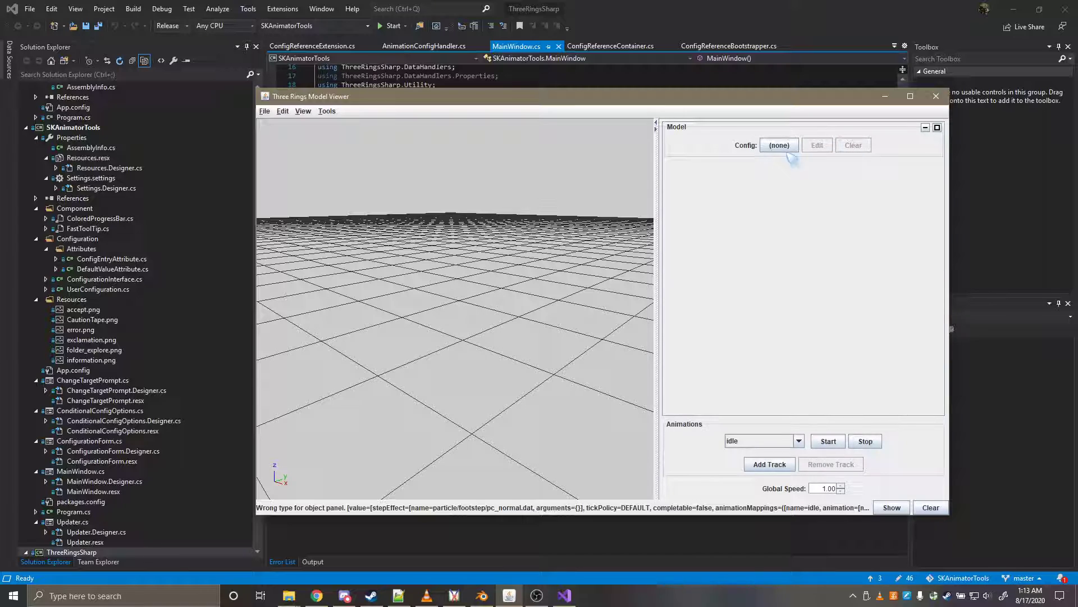
{"action": "left_click", "coordinate": [780, 146]}
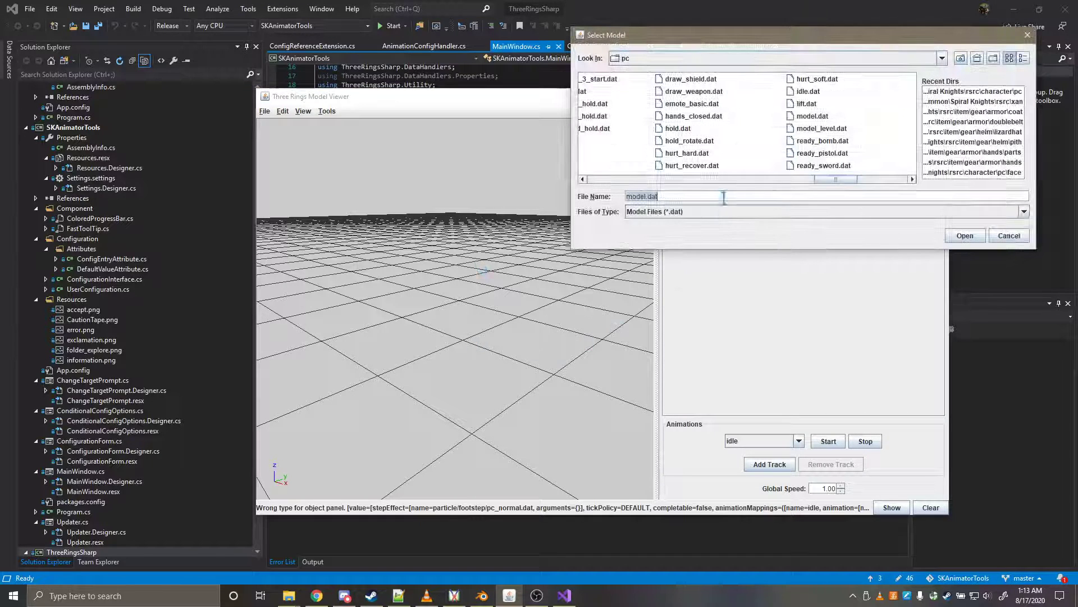
{"action": "left_click", "coordinate": [990, 102]}
{"action": "left_click", "coordinate": [606, 142]}
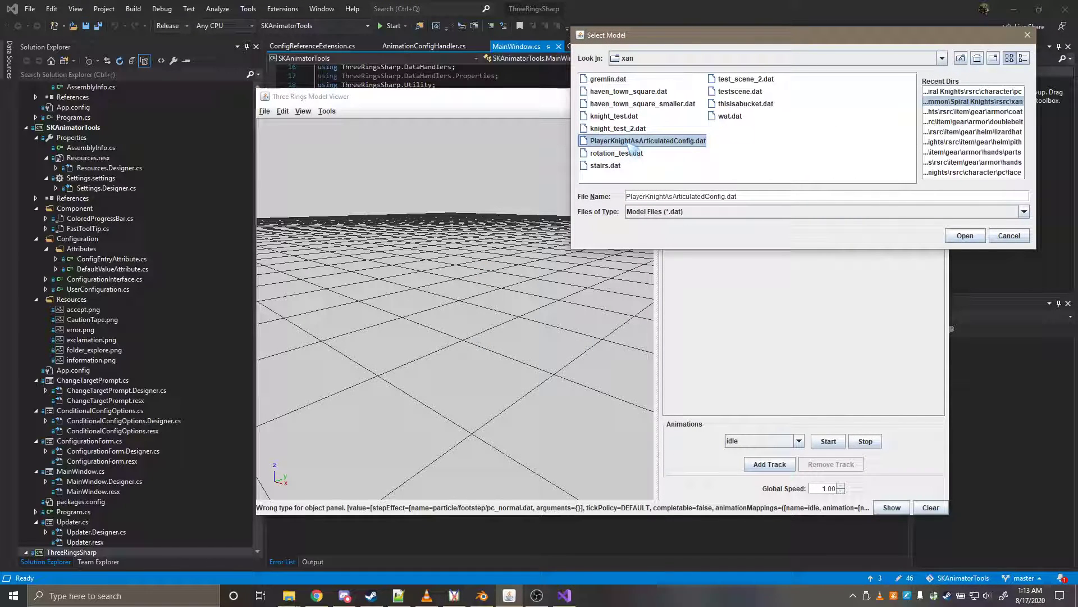
{"action": "left_click", "coordinate": [964, 236]}
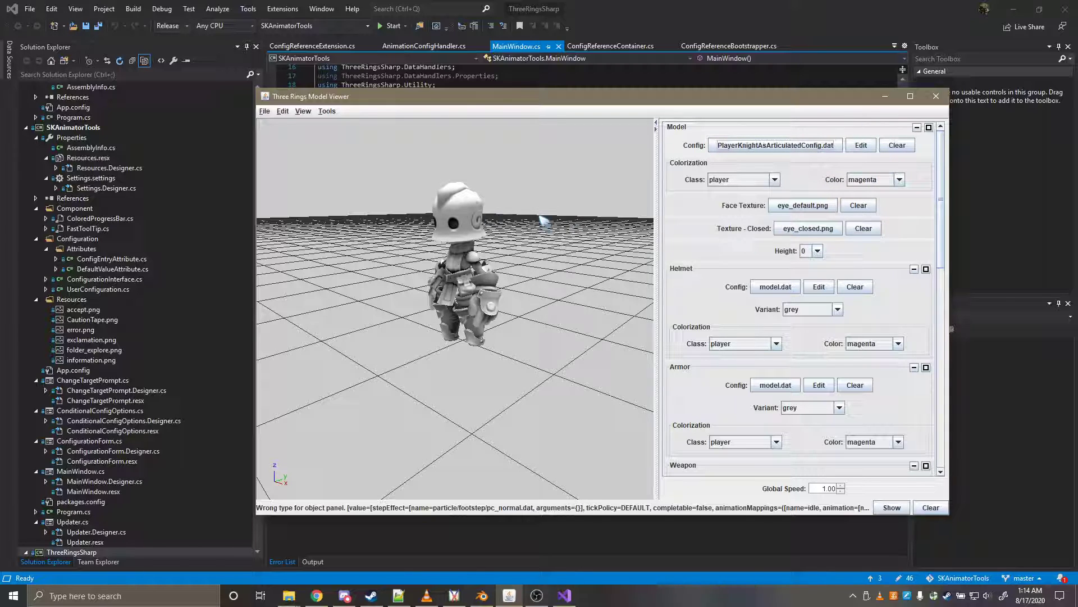
{"action": "left_click_drag", "start_coordinate": [542, 222], "coordinate": [646, 271]}
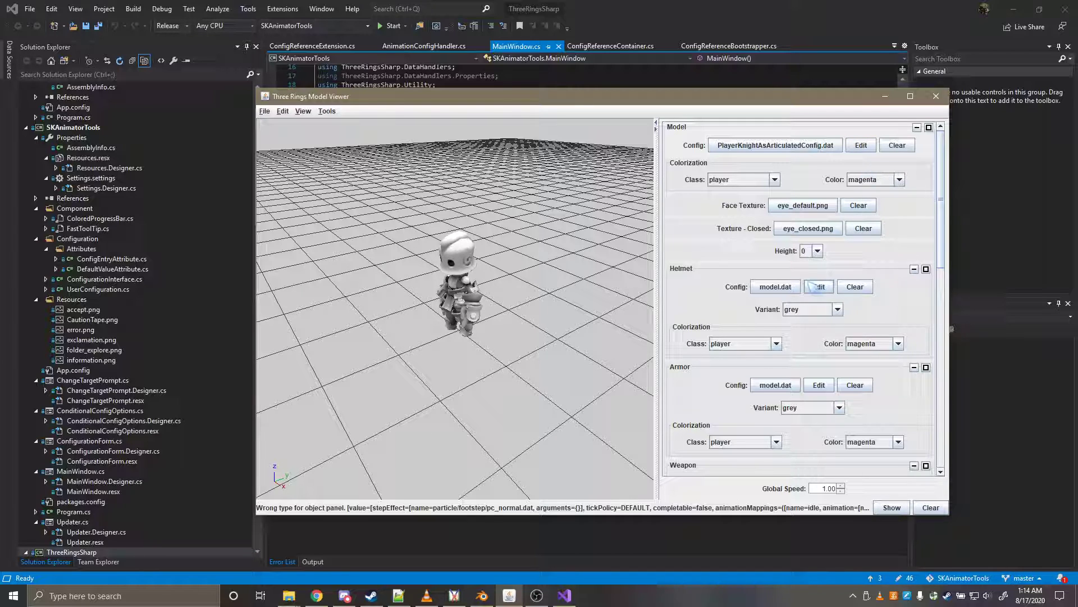
Step: Swap the knight's Helmet config from model.dat to model_diab.dat
{"action": "left_click", "coordinate": [767, 286]}
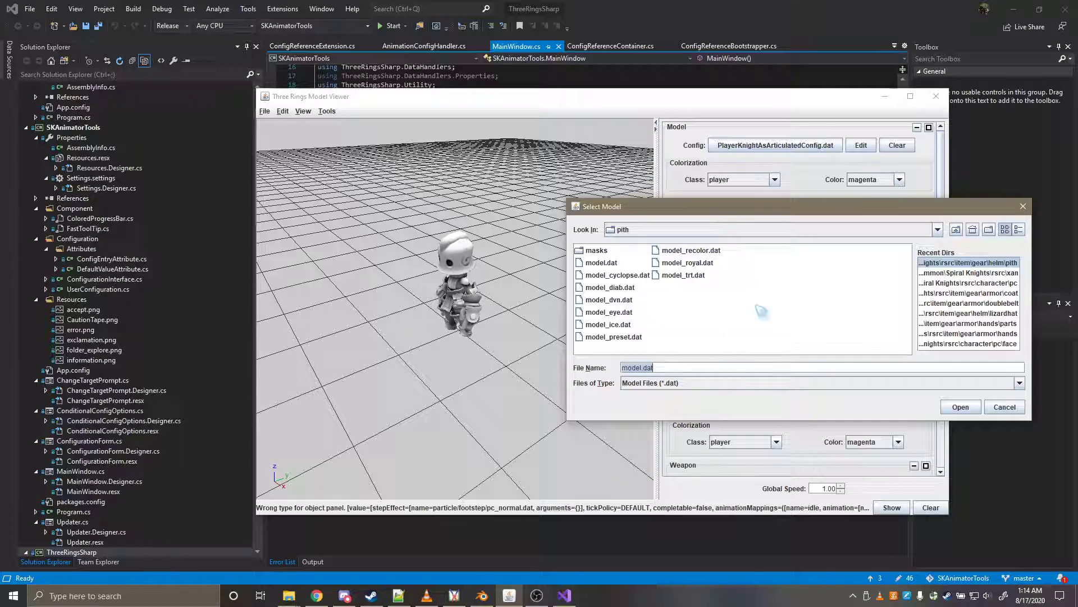
{"action": "double_click", "coordinate": [611, 287]}
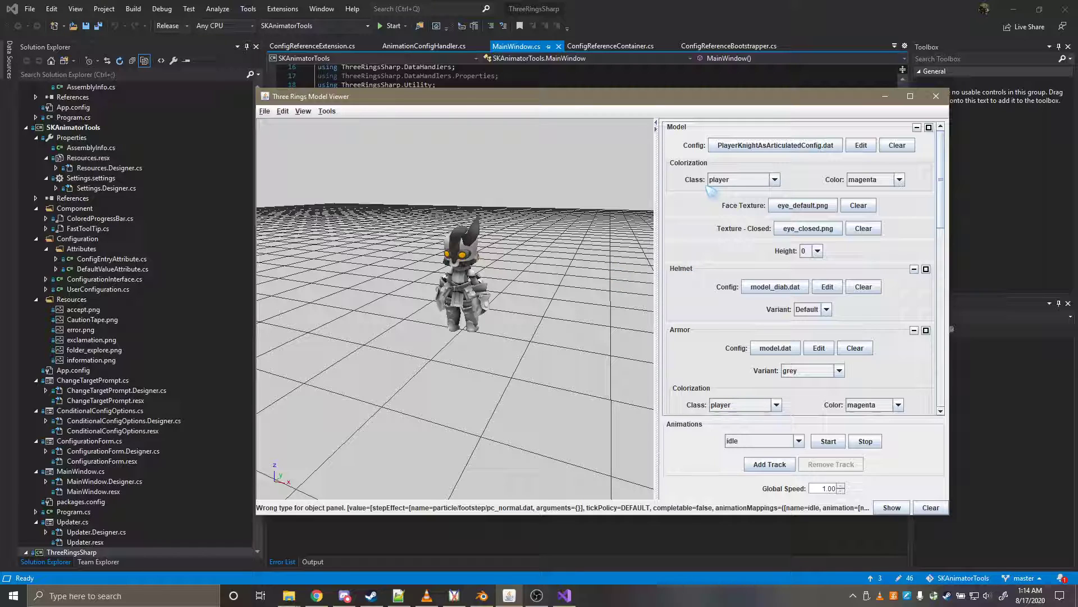
Step: Open the knight config in the Resource Editor and collapse its Implementation section
{"action": "left_click", "coordinate": [856, 146]}
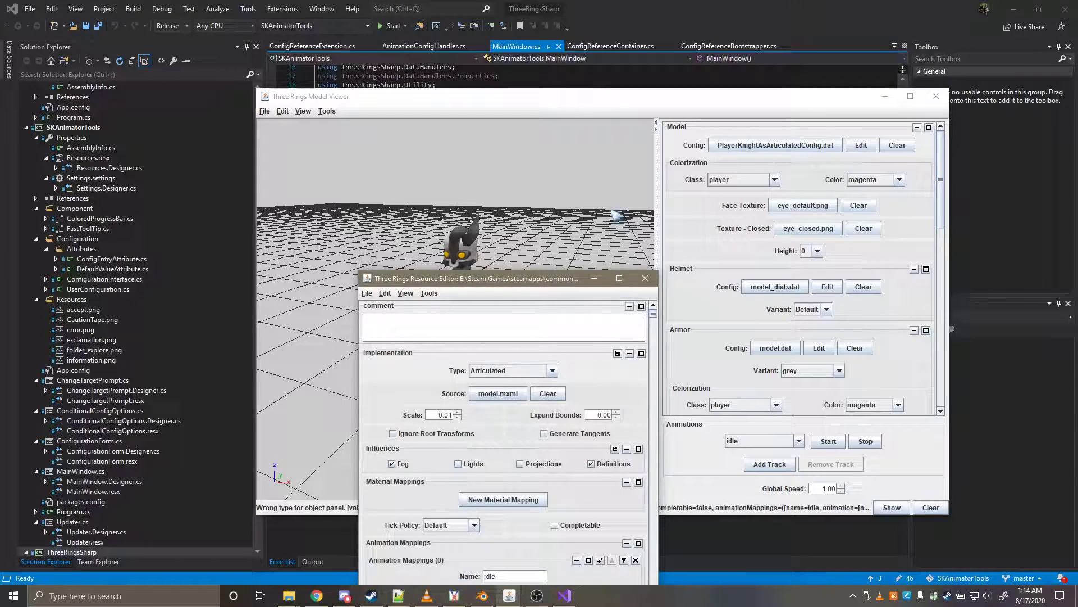
{"action": "left_click_drag", "start_coordinate": [550, 284], "coordinate": [541, 162]}
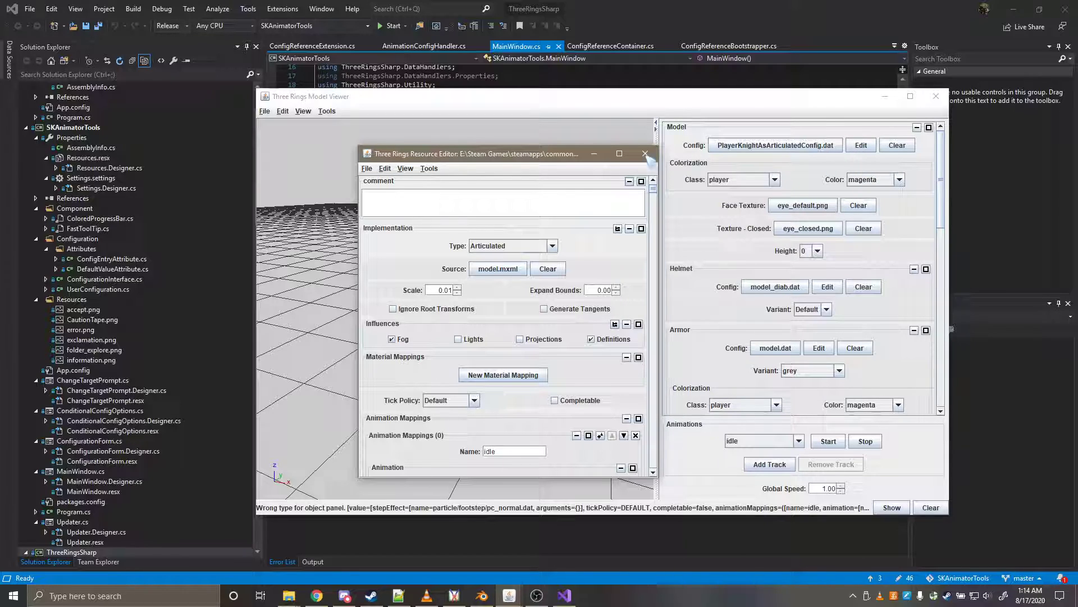
{"action": "left_click_drag", "start_coordinate": [468, 159], "coordinate": [493, 160]}
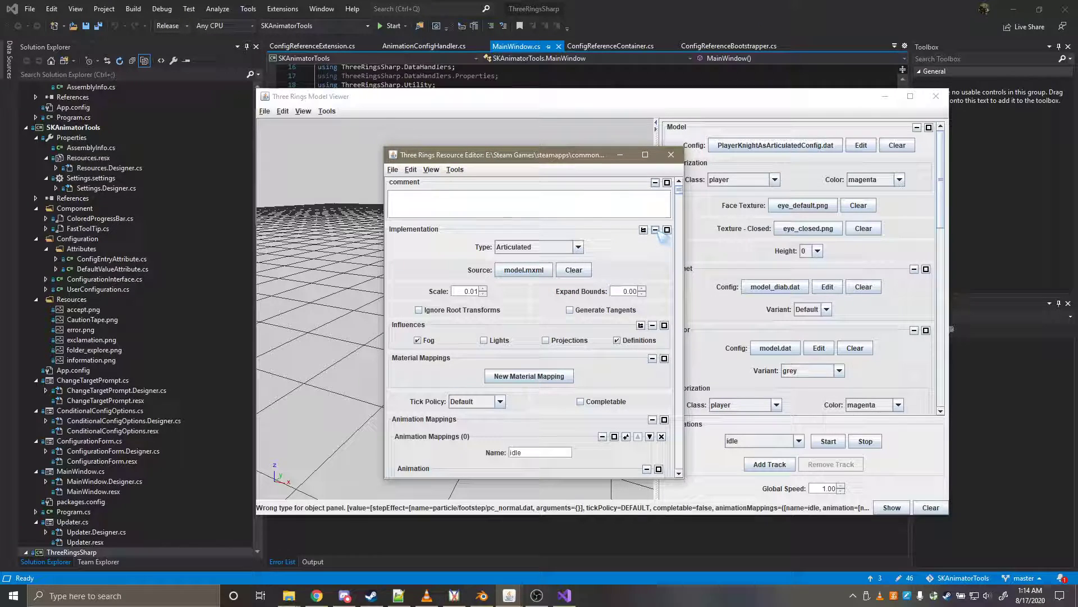
{"action": "left_click", "coordinate": [655, 230]}
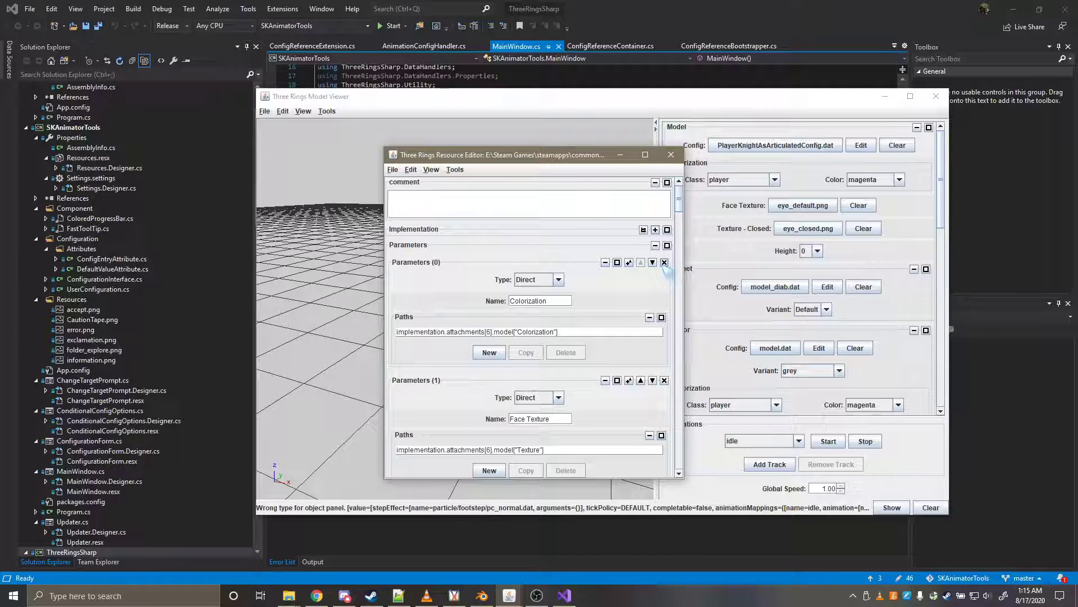
Step: Delete all eleven parameter entries, ending with armor_ankle, and collapse the empty Parameters section
{"action": "left_click", "coordinate": [664, 263]}
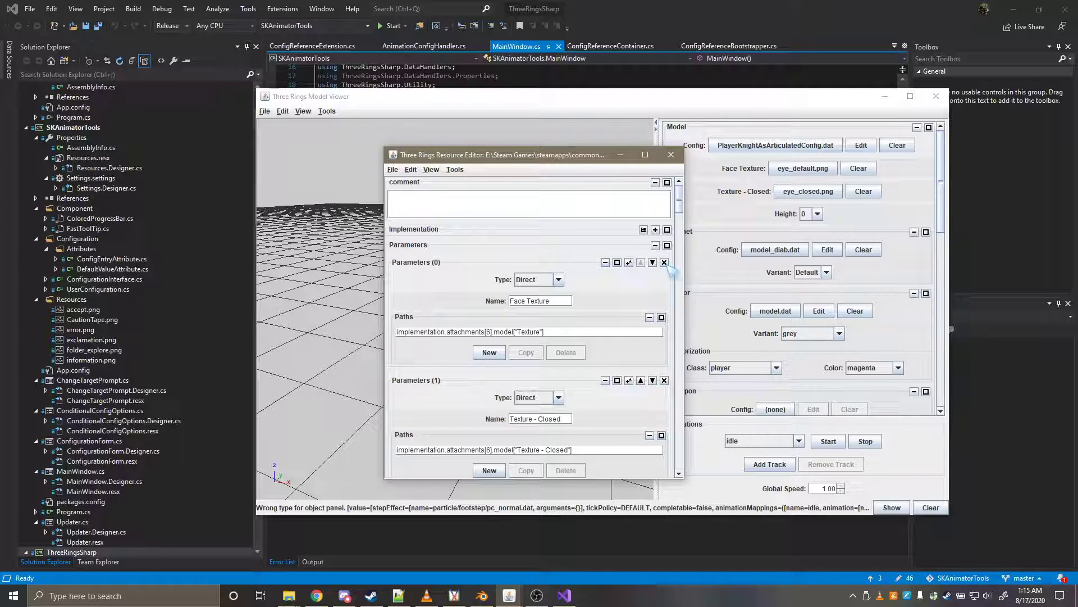
{"action": "left_click", "coordinate": [665, 262]}
{"action": "left_click", "coordinate": [664, 262]}
{"action": "left_click", "coordinate": [664, 263]}
{"action": "left_click", "coordinate": [664, 262]}
{"action": "left_click", "coordinate": [664, 263]}
{"action": "left_click", "coordinate": [665, 262]}
{"action": "left_click", "coordinate": [664, 262]}
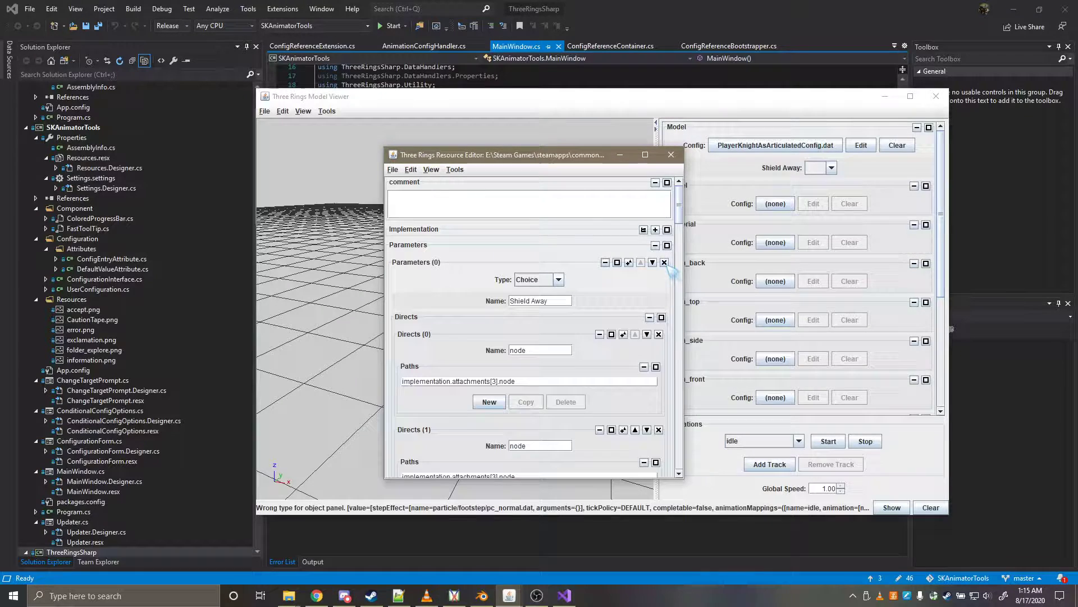
{"action": "left_click", "coordinate": [665, 262]}
{"action": "left_click", "coordinate": [664, 262]}
{"action": "left_click", "coordinate": [664, 262]}
{"action": "left_click", "coordinate": [665, 262]}
{"action": "left_click", "coordinate": [664, 263]}
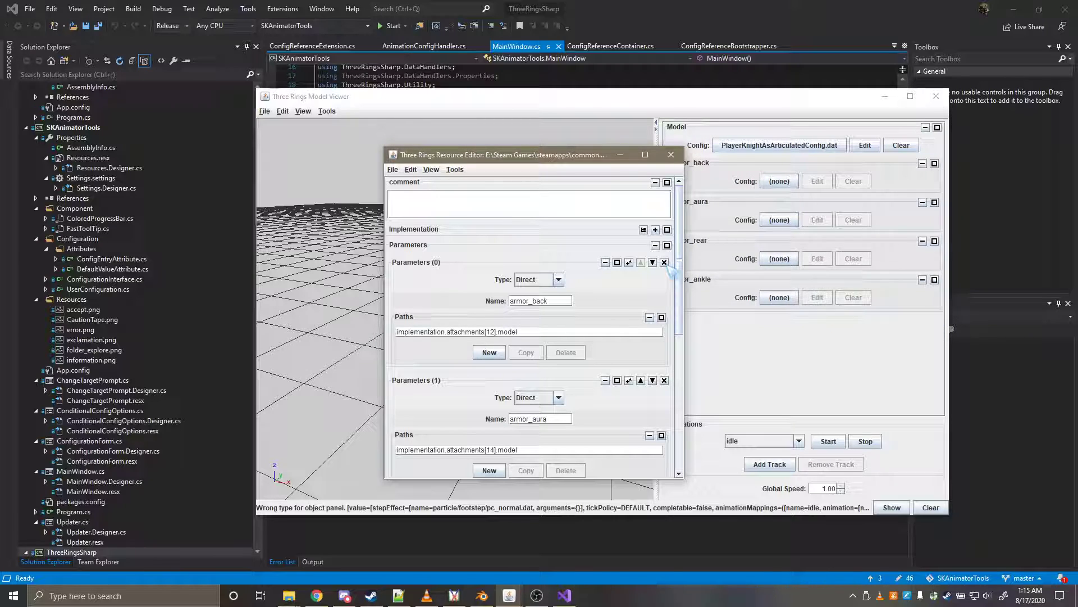
{"action": "left_click", "coordinate": [664, 262]}
{"action": "left_click", "coordinate": [665, 262]}
{"action": "left_click", "coordinate": [665, 262]}
{"action": "left_click", "coordinate": [673, 262]}
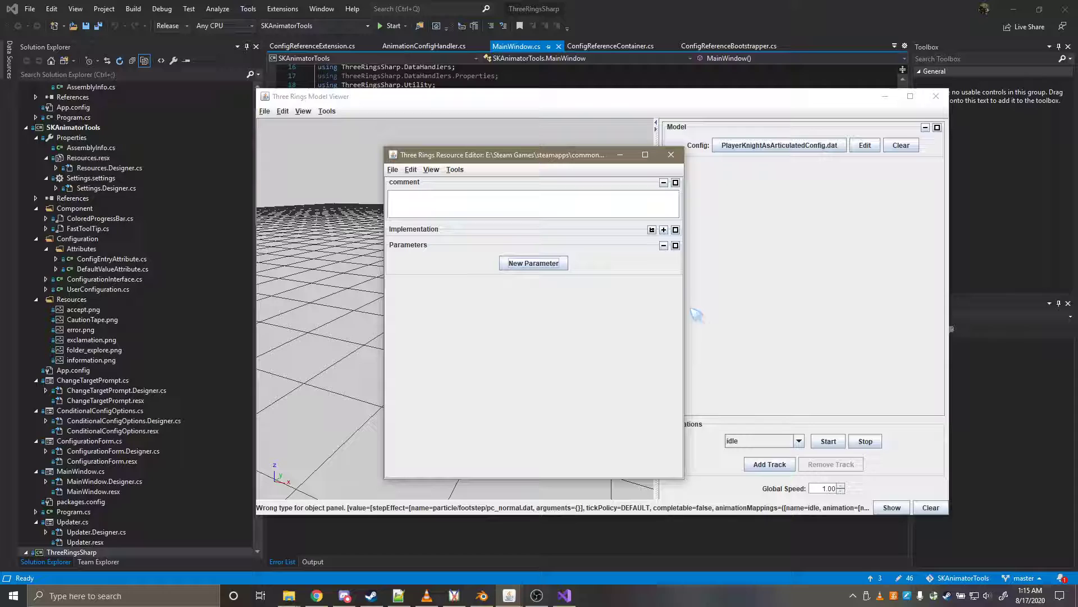
{"action": "left_click", "coordinate": [664, 246]}
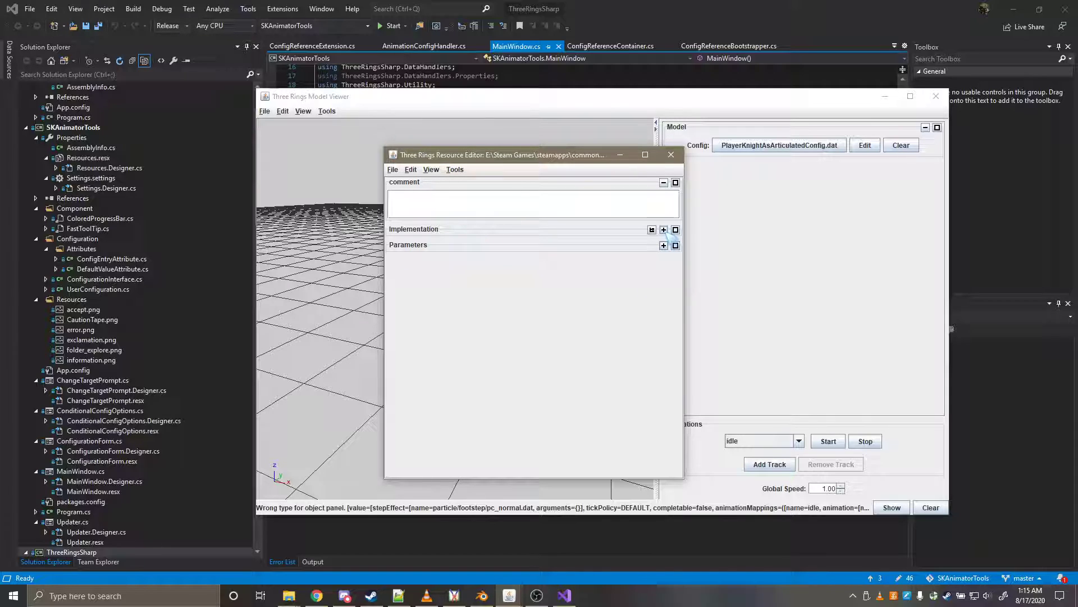
Step: Expand Implementation and collapse influences, material mappings, animation mappings and node transforms to reach Attachments
{"action": "left_click", "coordinate": [663, 229]}
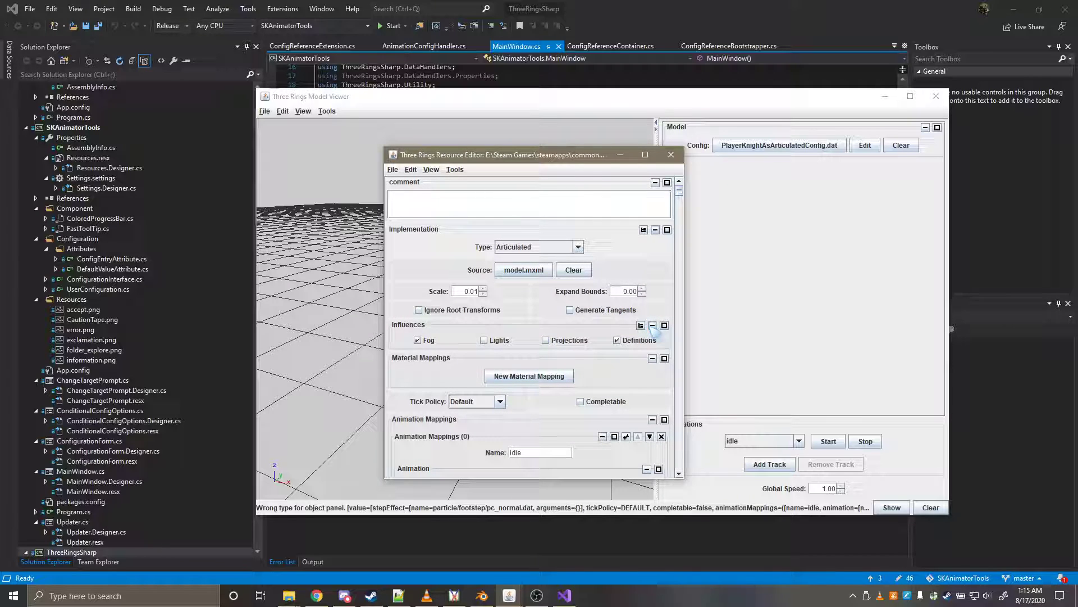
{"action": "scroll", "coordinate": [656, 333], "scroll_direction": "down", "scroll_amount": 2}
{"action": "left_click", "coordinate": [652, 270]}
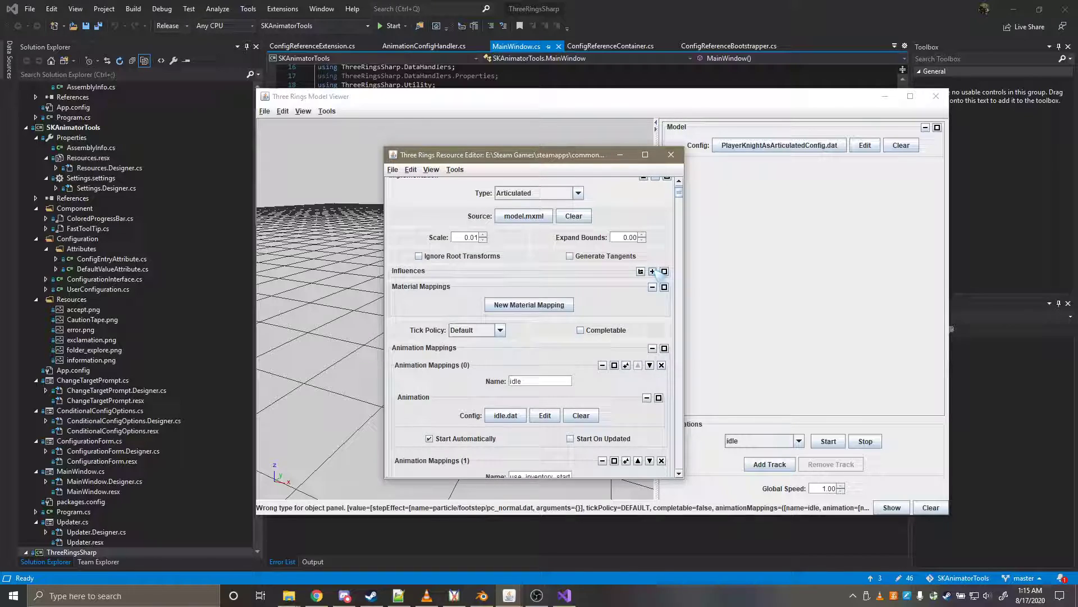
{"action": "left_click", "coordinate": [652, 288]}
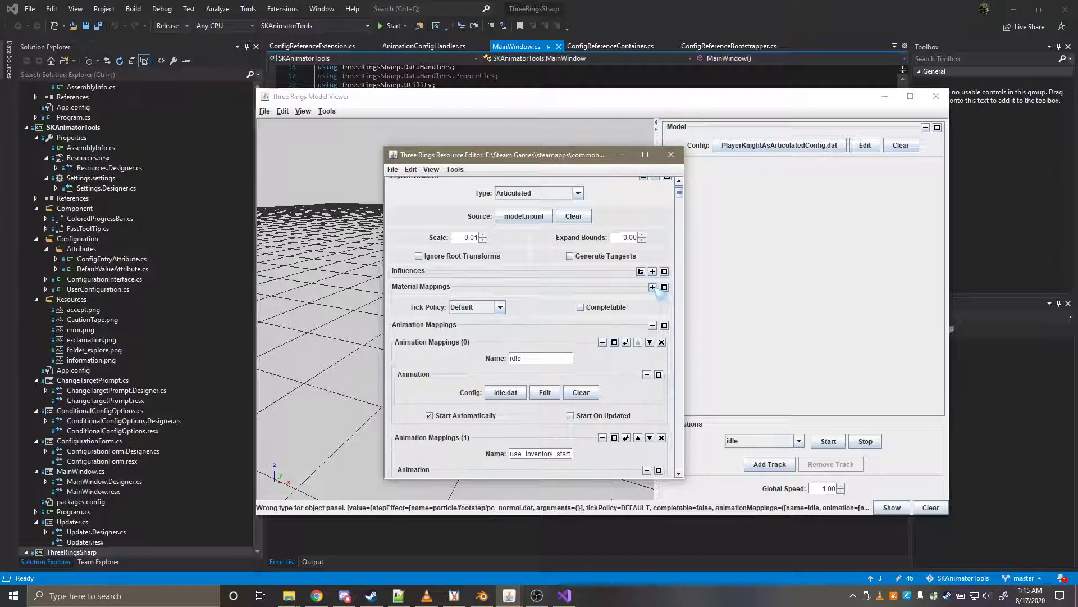
{"action": "left_click", "coordinate": [652, 325]}
{"action": "scroll", "coordinate": [653, 320], "scroll_direction": "down", "scroll_amount": 2}
{"action": "left_click", "coordinate": [652, 286]}
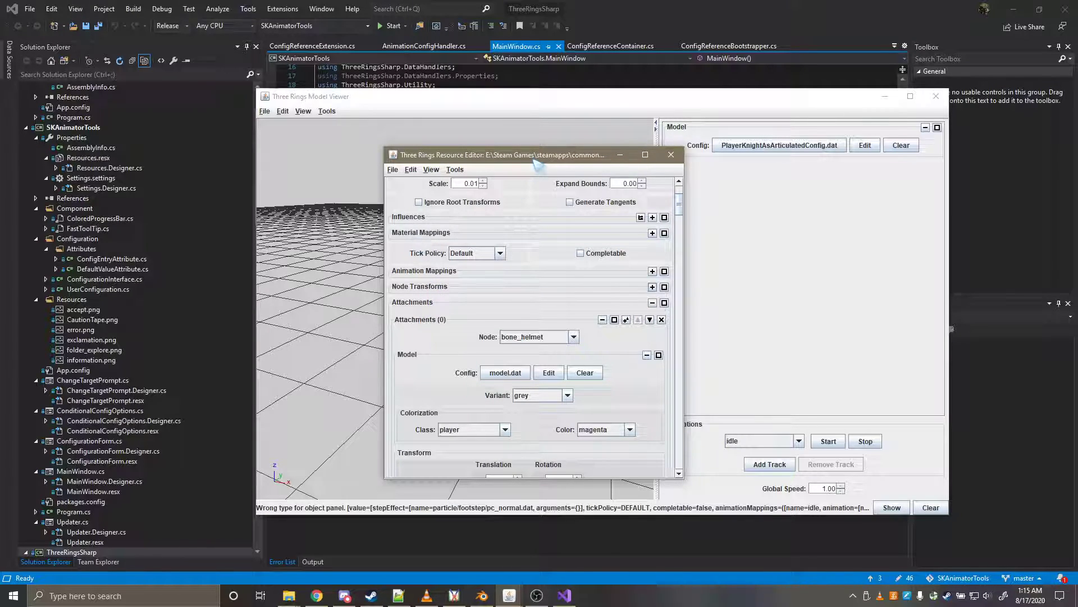
{"action": "left_click_drag", "start_coordinate": [505, 155], "coordinate": [709, 107]}
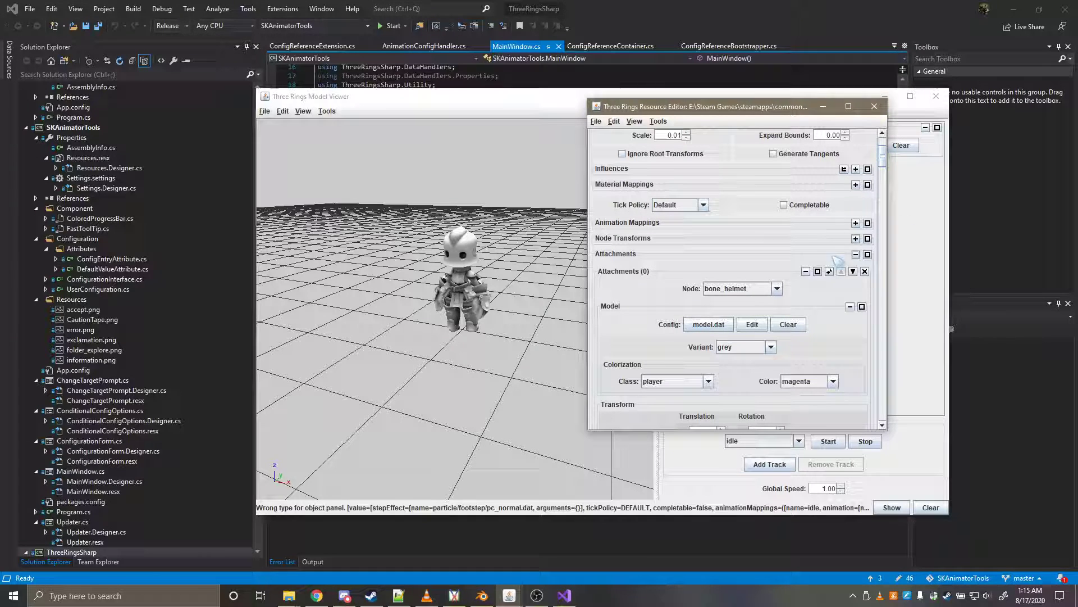
Step: Set the bone_helmet attachment to model_diab.dat, trying the Red variant before settling on Default
{"action": "left_click", "coordinate": [697, 326]}
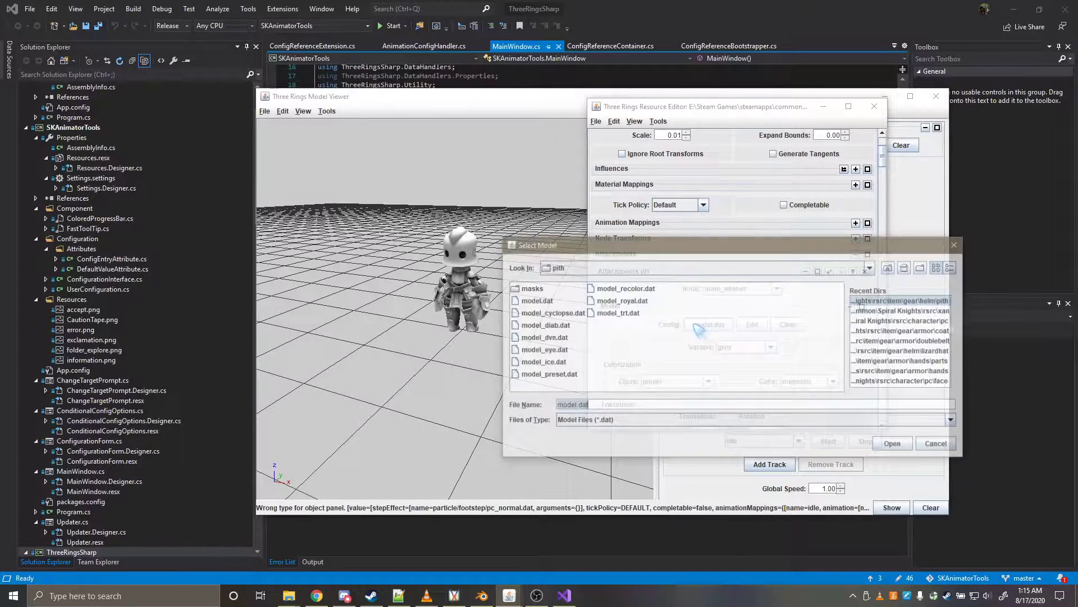
{"action": "double_click", "coordinate": [553, 326]}
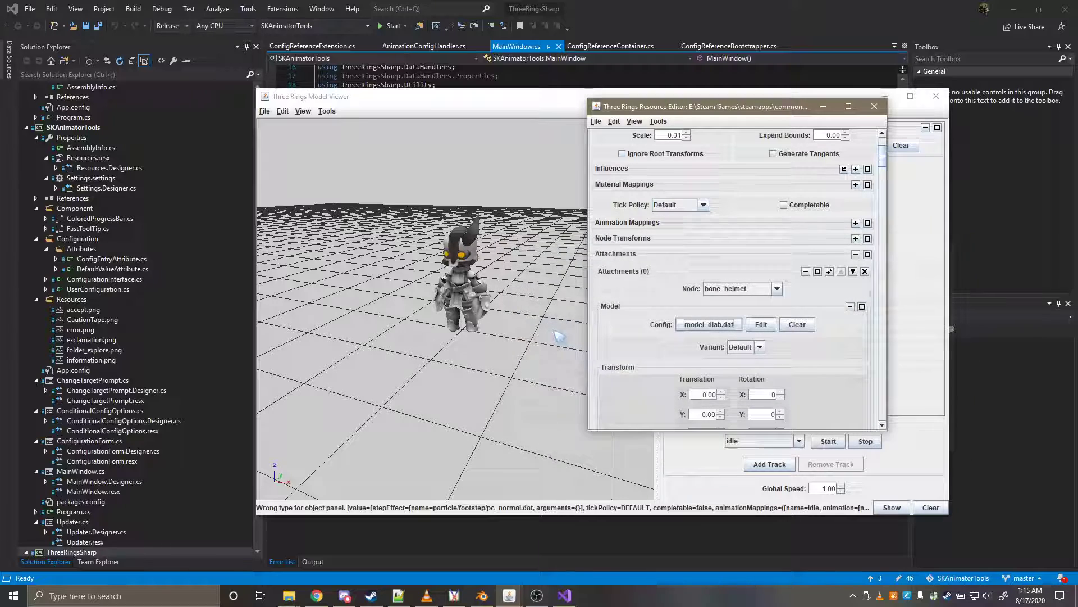
{"action": "left_click", "coordinate": [736, 345]}
{"action": "left_click", "coordinate": [751, 374]}
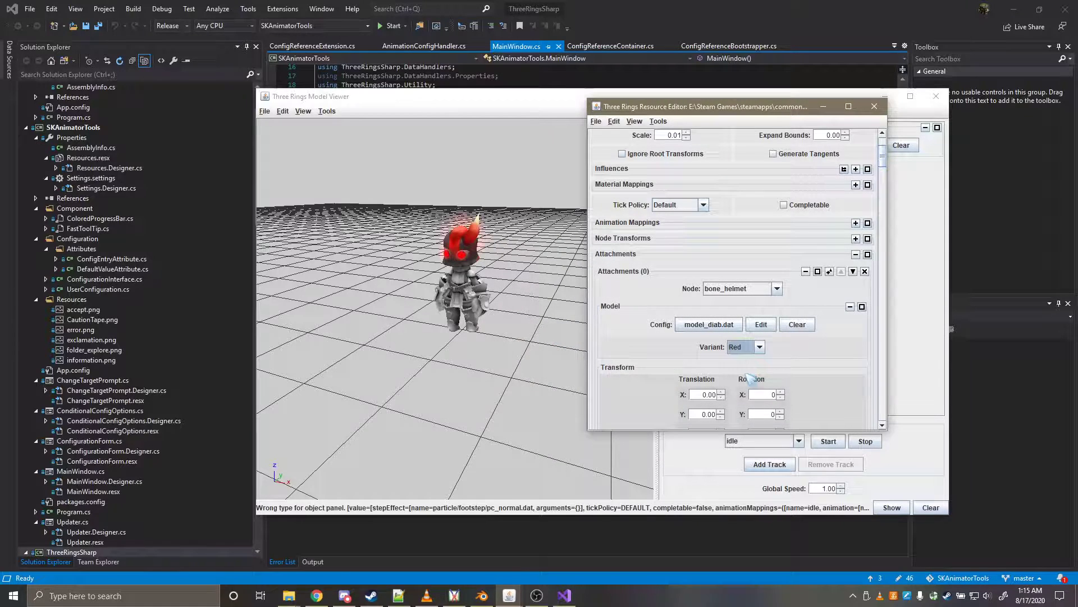
{"action": "left_click", "coordinate": [748, 351]}
{"action": "left_click", "coordinate": [750, 360]}
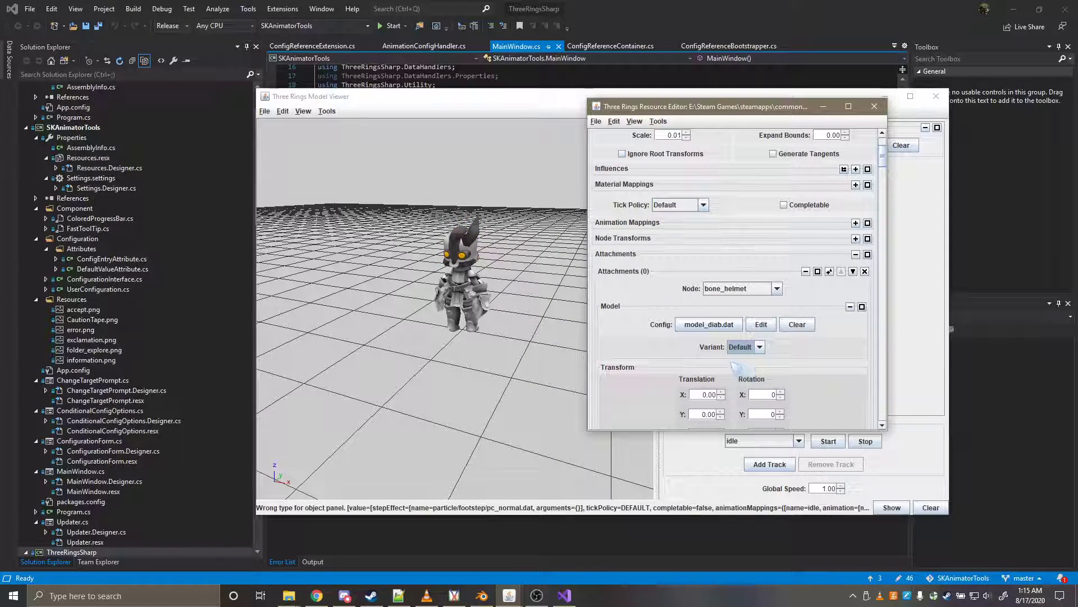
Step: Set the Root attachment's model to model_hd.dat from the parts folder
{"action": "left_click", "coordinate": [805, 271]}
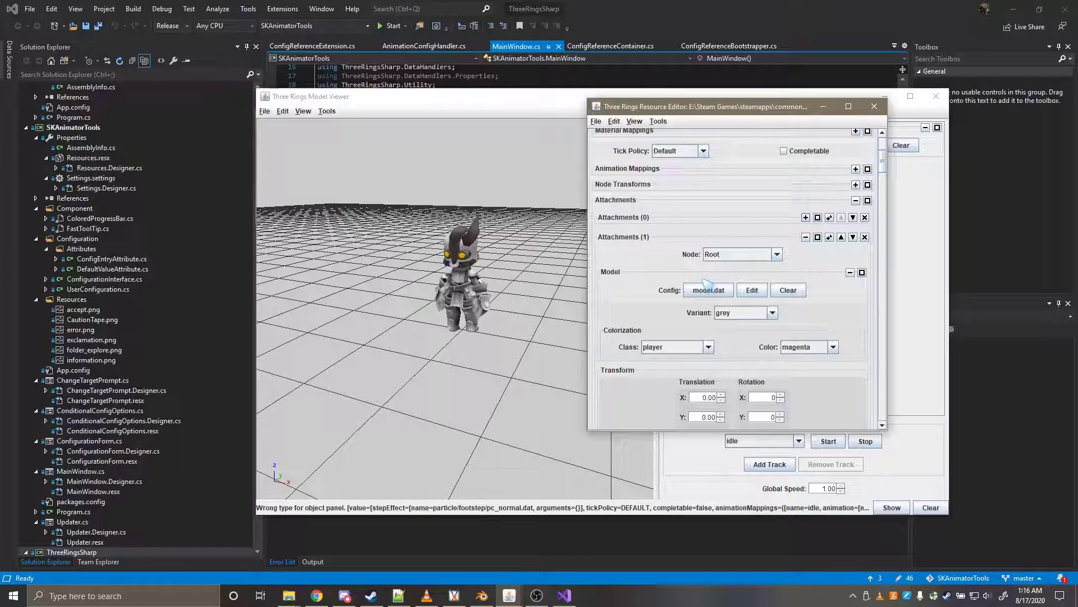
{"action": "left_click", "coordinate": [707, 286]}
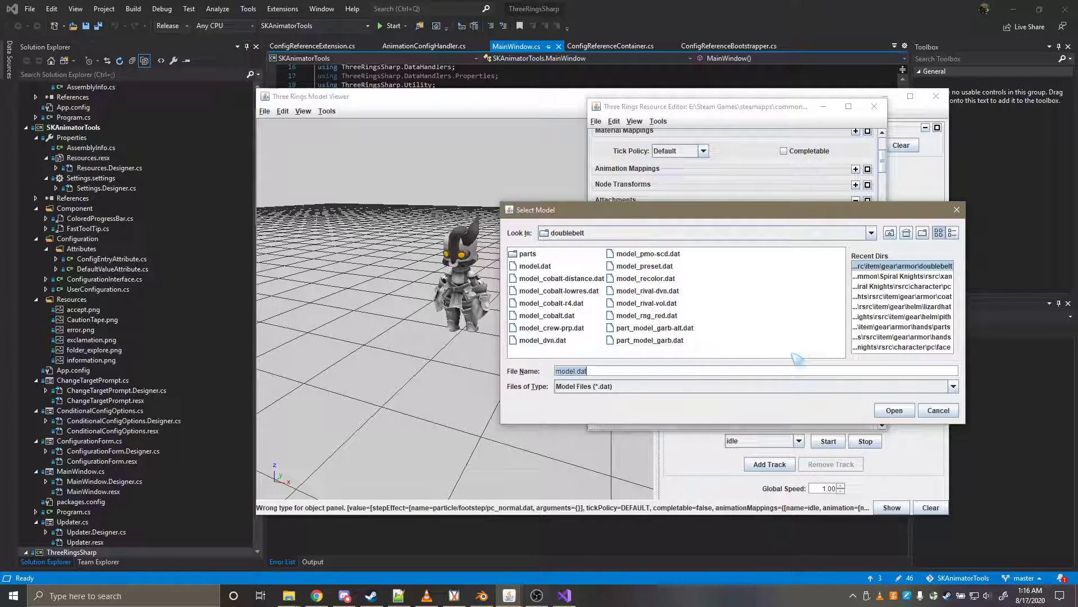
{"action": "left_click", "coordinate": [590, 235]}
{"action": "left_click", "coordinate": [590, 235]}
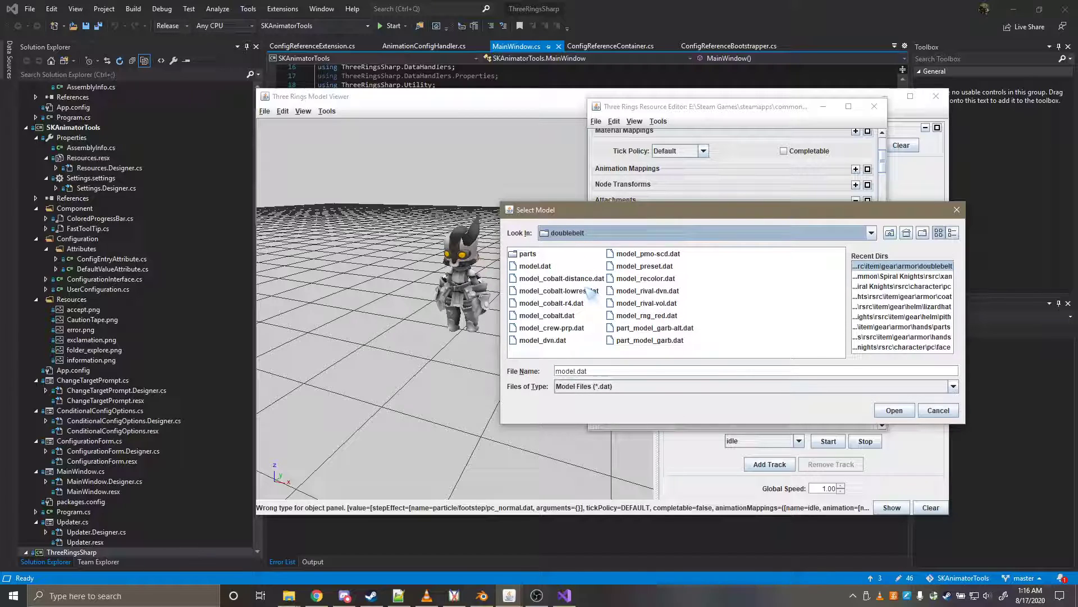
{"action": "left_click", "coordinate": [768, 350]}
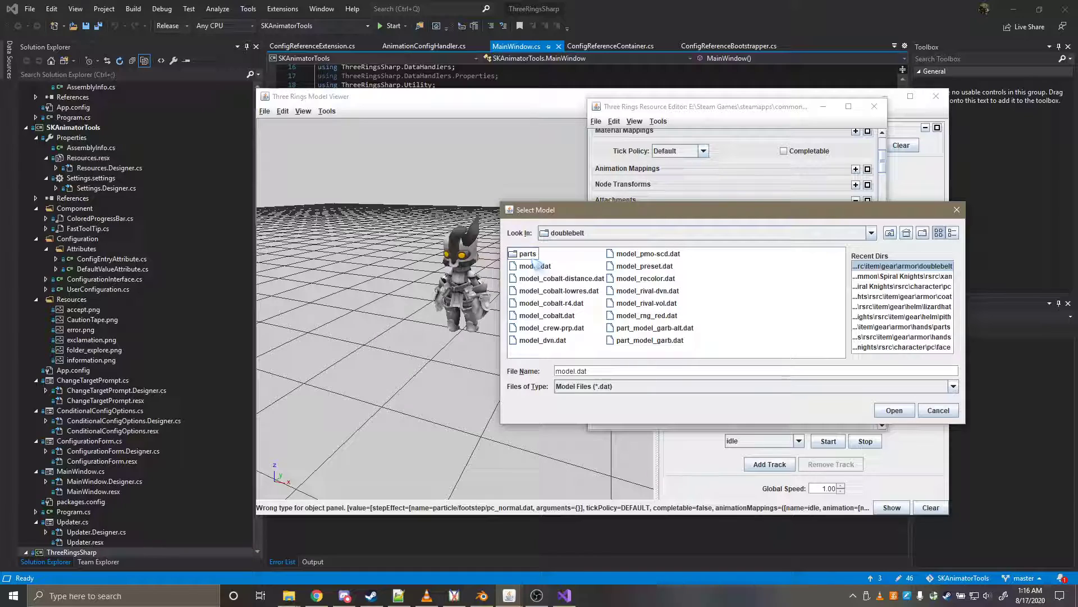
{"action": "double_click", "coordinate": [528, 254]}
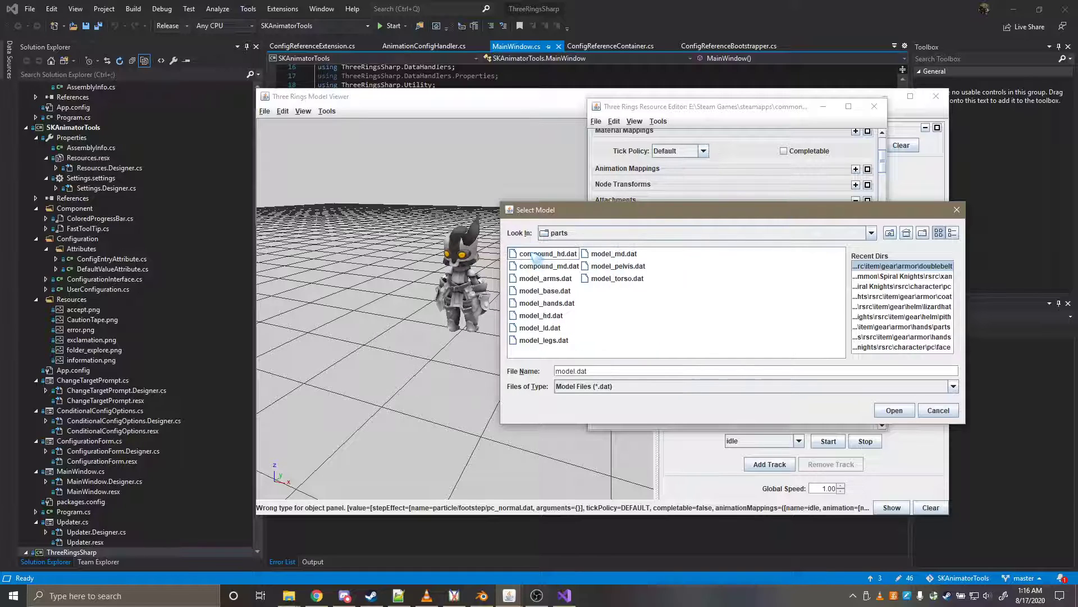
{"action": "left_click", "coordinate": [553, 317]}
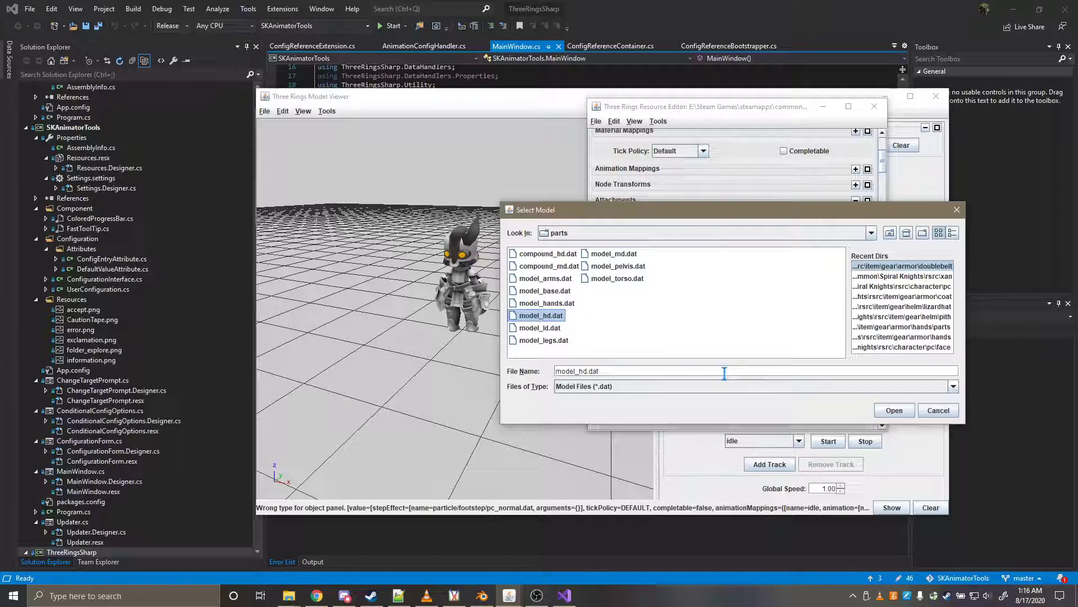
{"action": "left_click", "coordinate": [895, 410]}
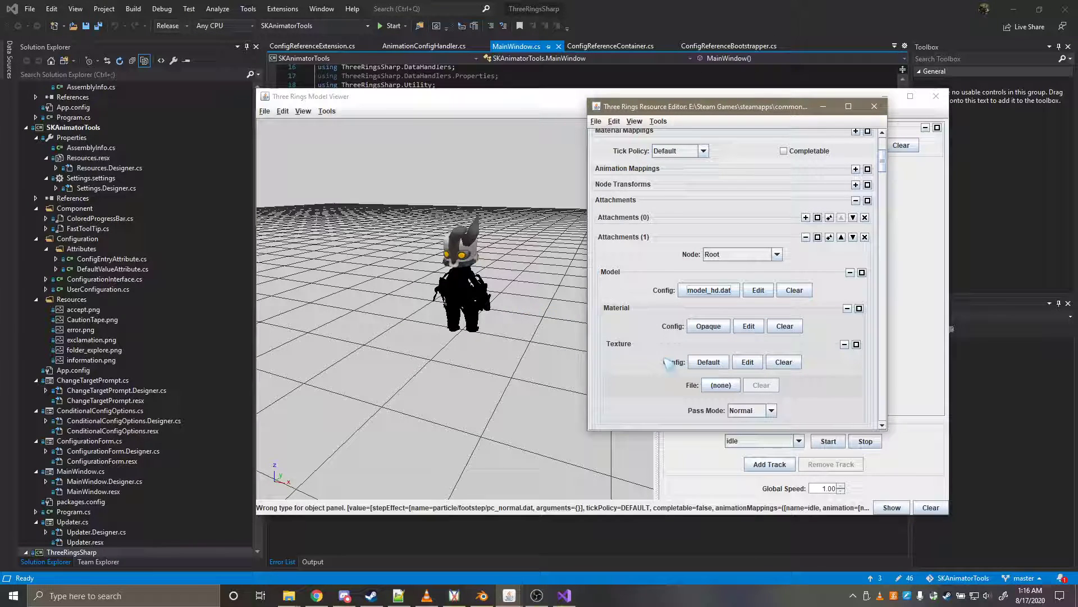
Step: Inspect model_hd.dat's settings, keeping the Static implementation type, then close its editor
{"action": "left_click", "coordinate": [758, 290]}
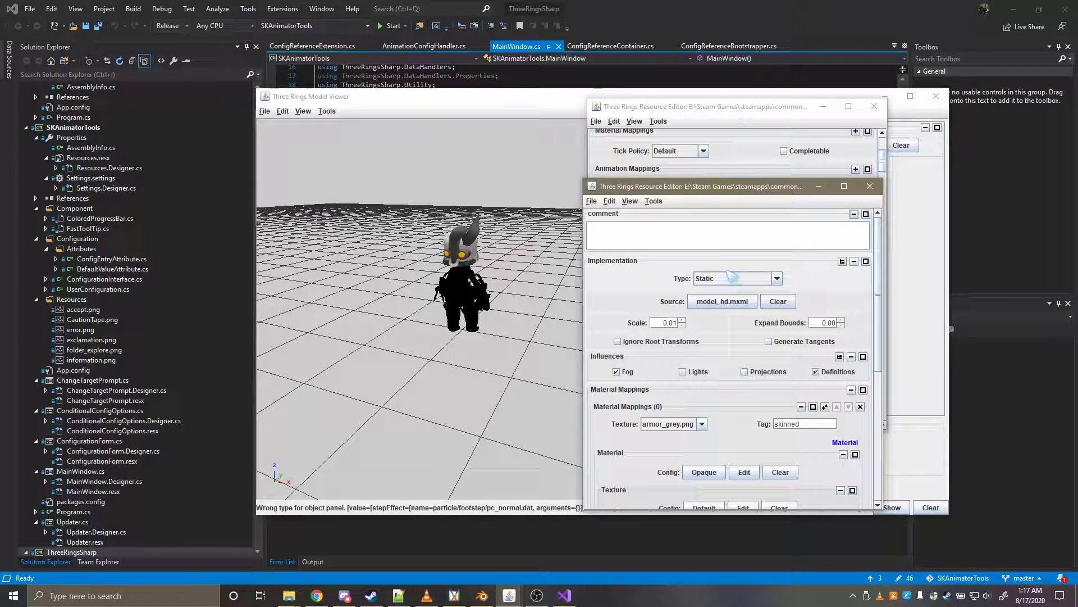
{"action": "left_click_drag", "start_coordinate": [738, 186], "coordinate": [550, 151]}
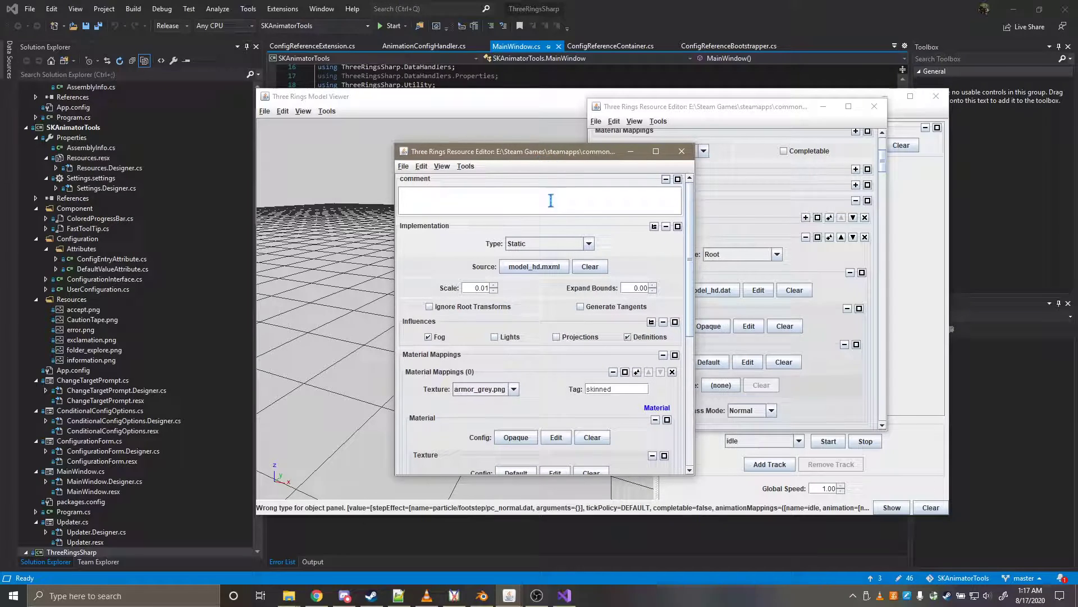
{"action": "left_click", "coordinate": [571, 244]}
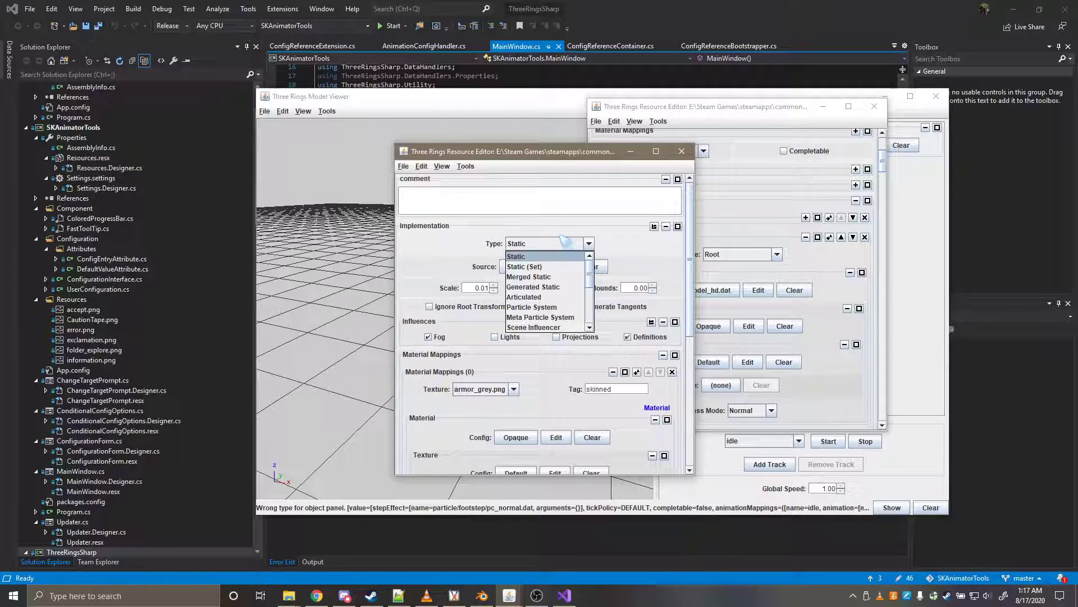
{"action": "scroll", "coordinate": [542, 303], "scroll_direction": "down", "scroll_amount": 3}
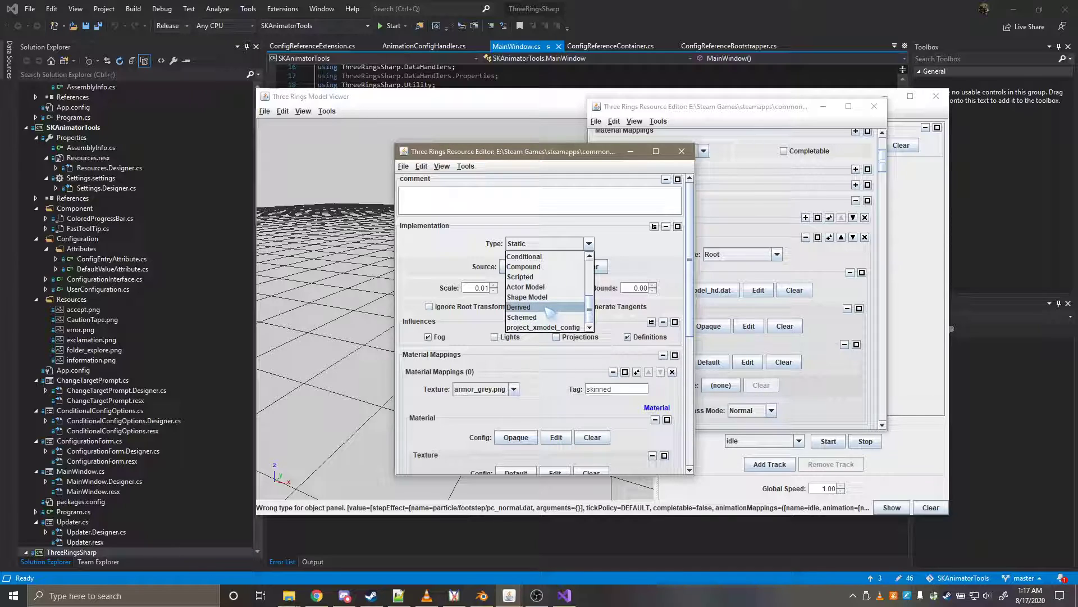
{"action": "left_click", "coordinate": [589, 243]}
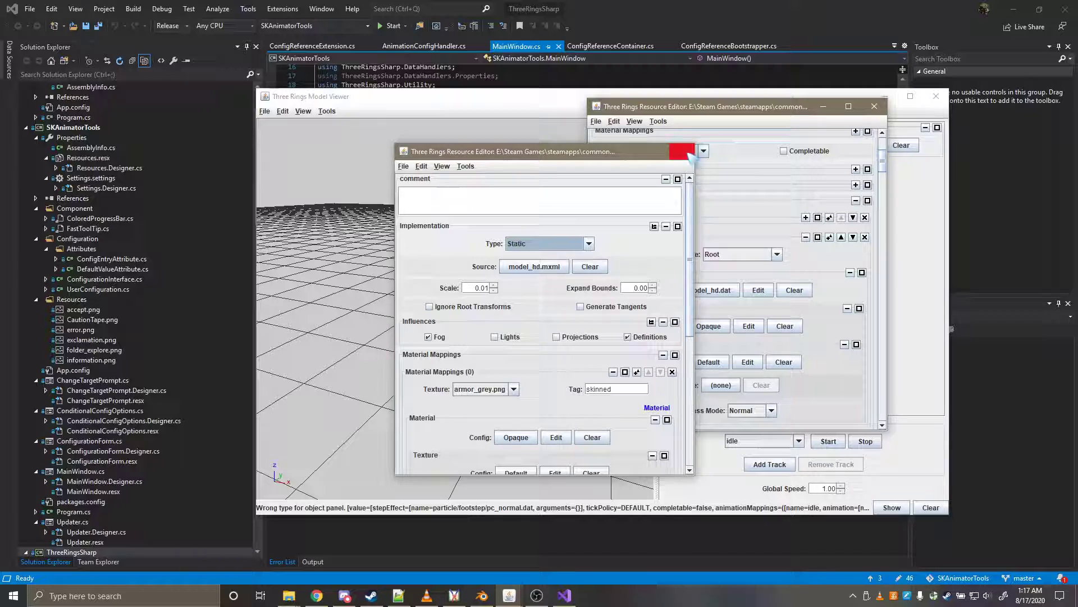
{"action": "left_click", "coordinate": [686, 154]}
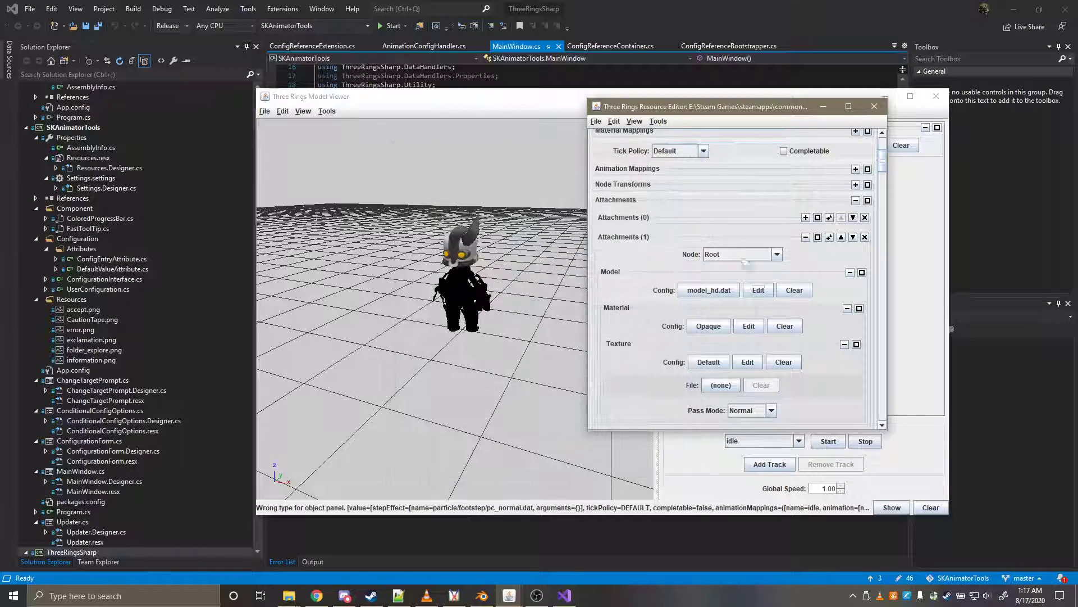
Step: Set the Root attachment's texture file to armor_cobalt-fir.png
{"action": "left_click", "coordinate": [721, 385]}
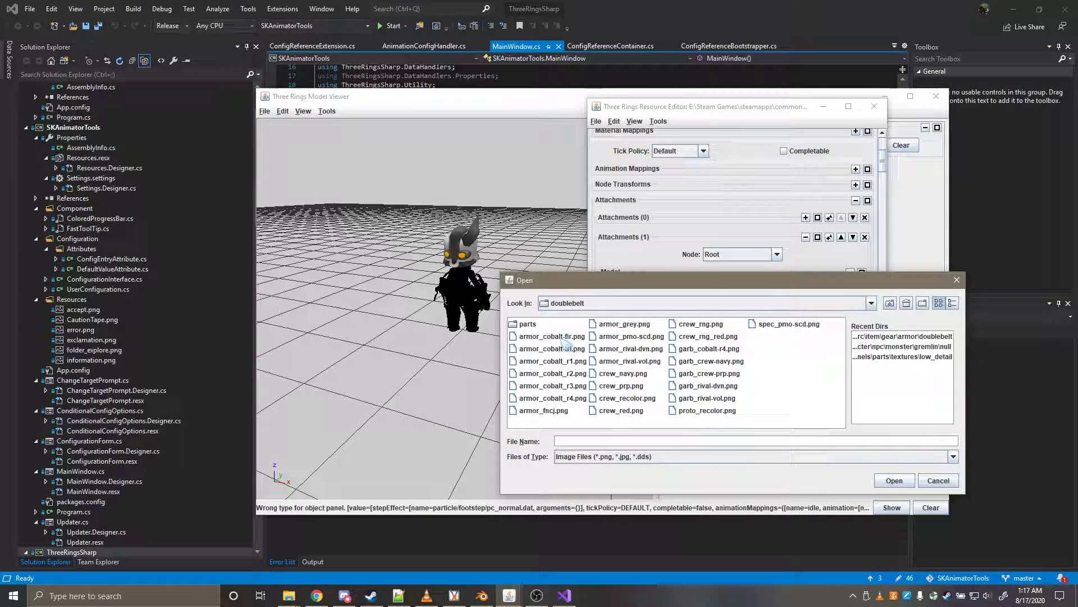
{"action": "left_click", "coordinate": [564, 337]}
{"action": "double_click", "coordinate": [566, 341]}
{"action": "scroll", "coordinate": [825, 334], "scroll_direction": "down", "scroll_amount": 10}
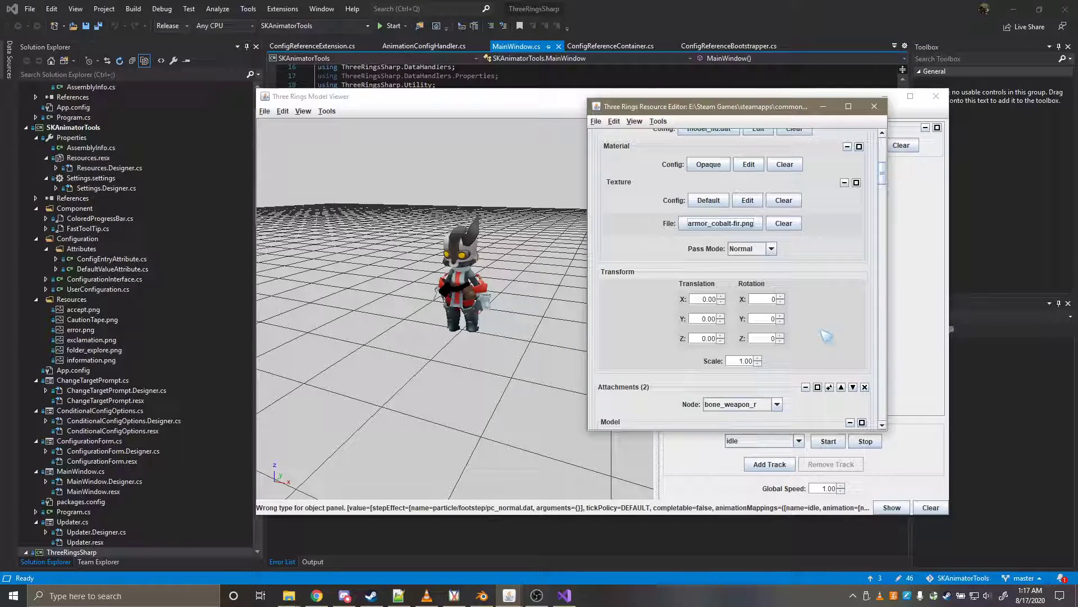
{"action": "scroll", "coordinate": [814, 343], "scroll_direction": "up", "scroll_amount": 5}
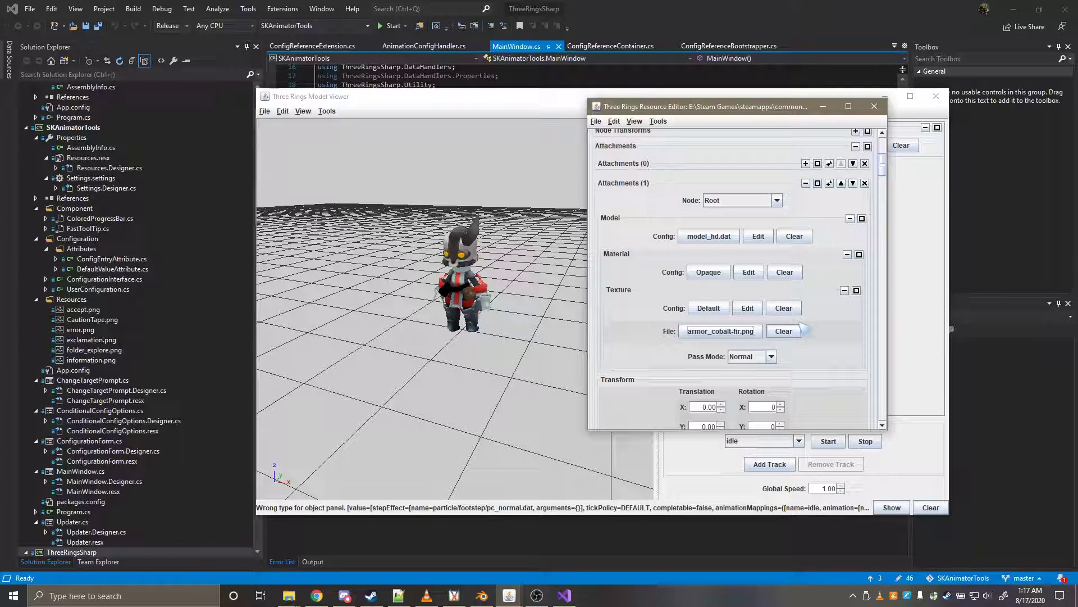
Step: Collapse the Root attachment and browse up to the item folder for the weapon attachment's model
{"action": "left_click", "coordinate": [806, 183]}
{"action": "left_click", "coordinate": [709, 256]}
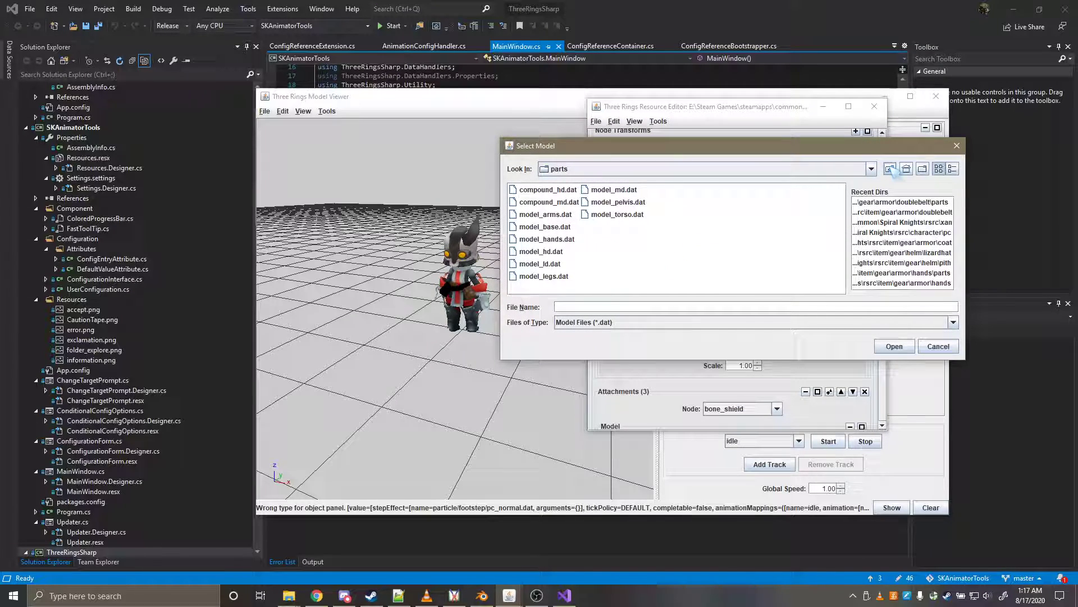
{"action": "left_click", "coordinate": [891, 169]}
{"action": "left_click", "coordinate": [891, 169]}
{"action": "left_click", "coordinate": [891, 169]}
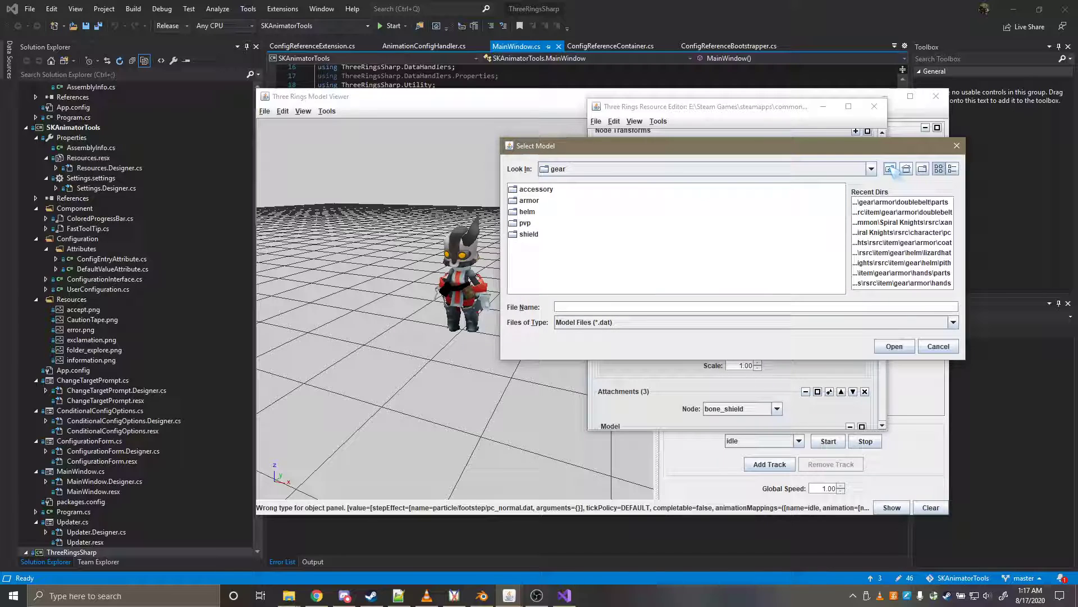
{"action": "left_click", "coordinate": [890, 169]}
Step: Load weapon > npc > rocketham part_model_t3.dat as the weapon and orbit to view the armed knight
{"action": "double_click", "coordinate": [543, 257]}
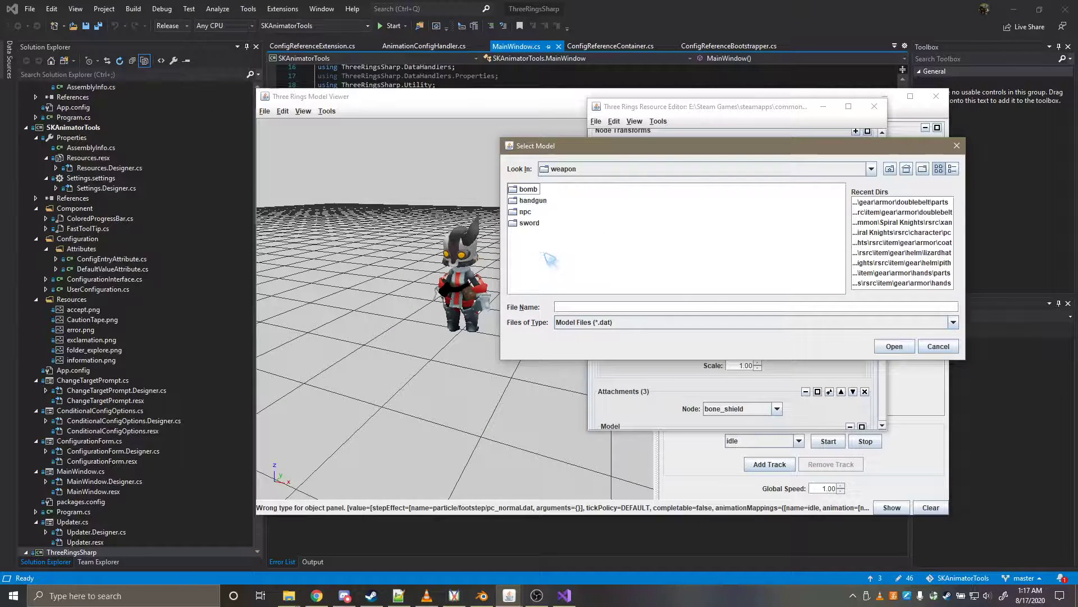
{"action": "double_click", "coordinate": [531, 212]}
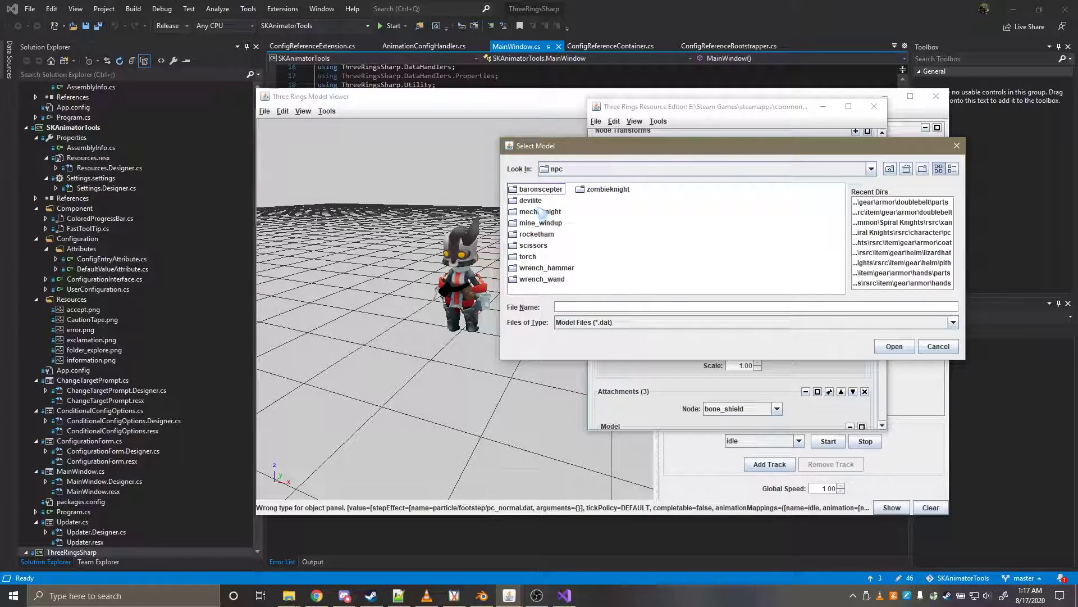
{"action": "double_click", "coordinate": [549, 235]}
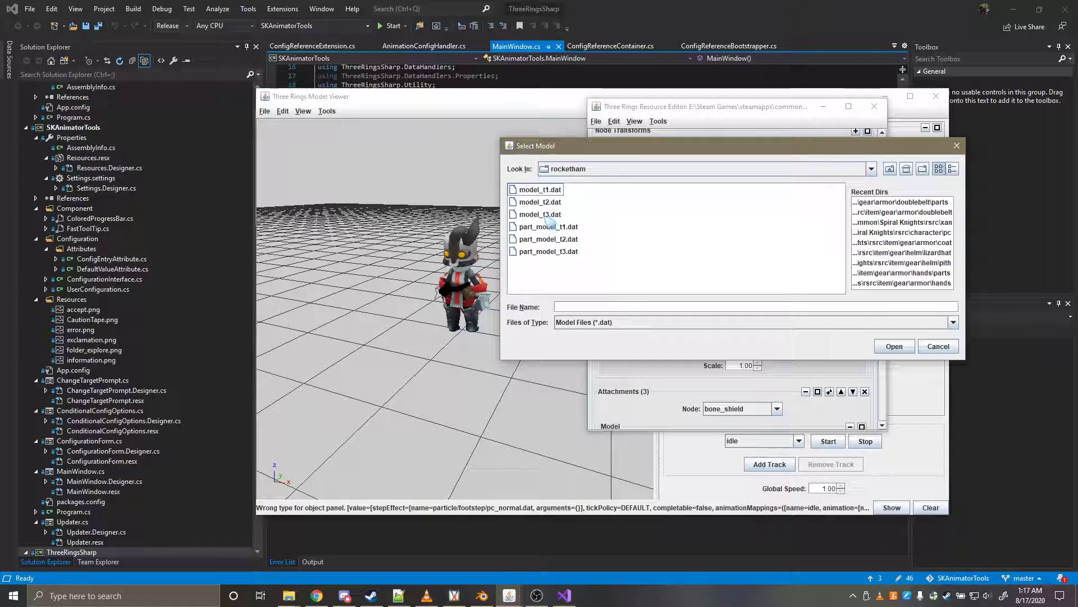
{"action": "double_click", "coordinate": [549, 251]}
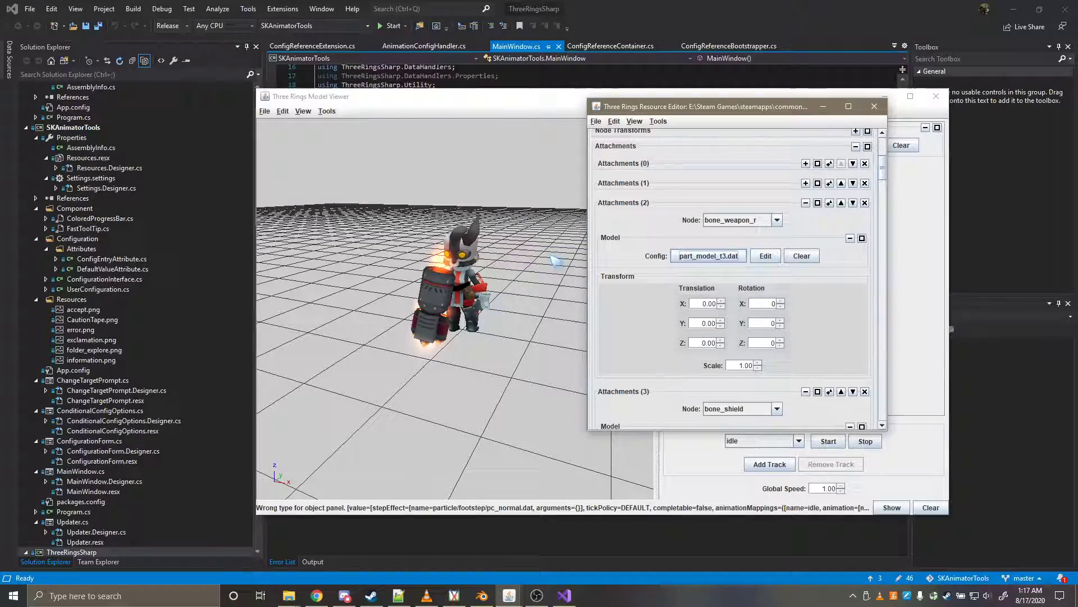
{"action": "left_click", "coordinate": [553, 264]}
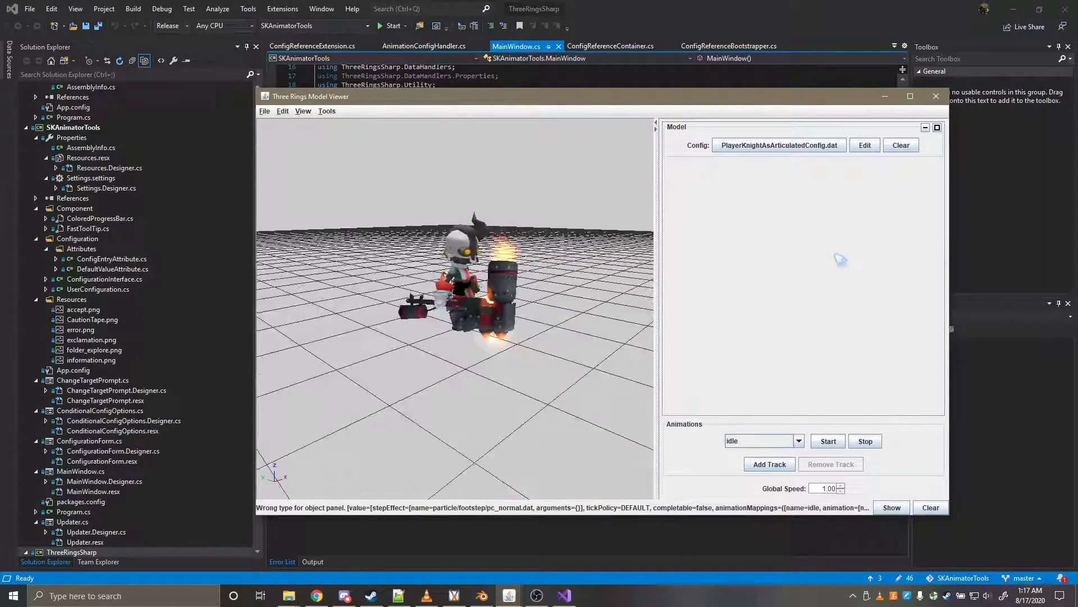
{"action": "left_click_drag", "start_coordinate": [841, 259], "coordinate": [641, 265]}
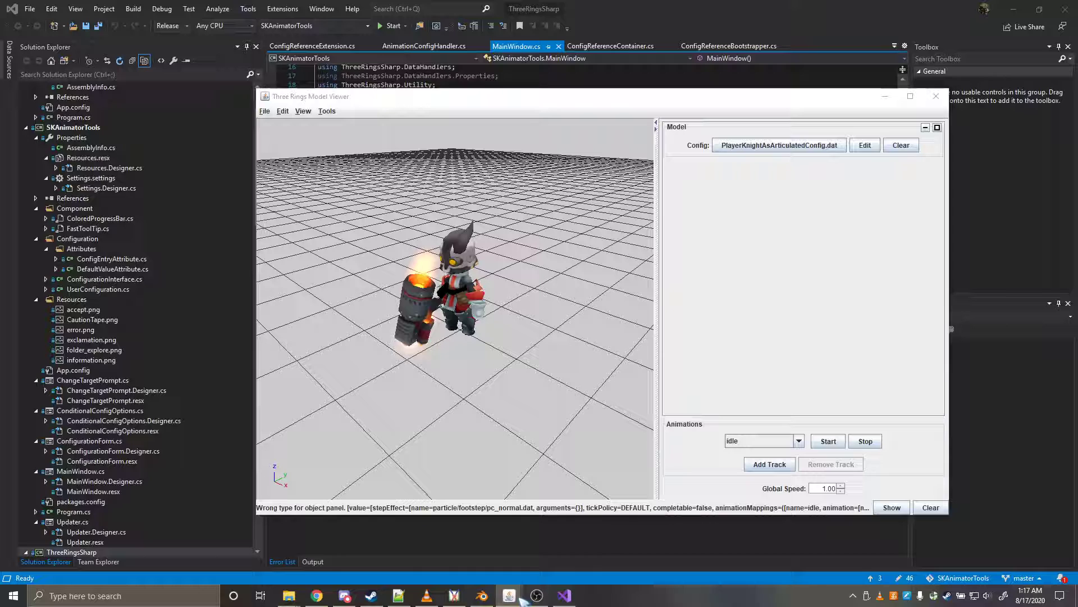
{"action": "left_click", "coordinate": [562, 539]}
Step: Collapse the weapon attachment, clear the shield attachment's model, and browse up to the item folder
{"action": "scroll", "coordinate": [803, 312], "scroll_direction": "down", "scroll_amount": 5}
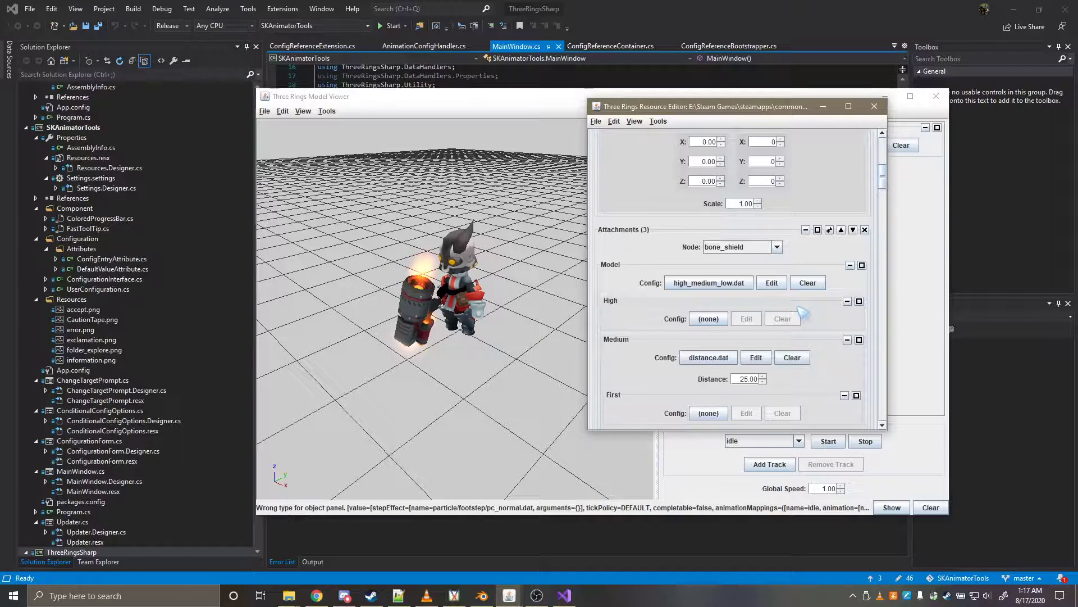
{"action": "scroll", "coordinate": [803, 312], "scroll_direction": "up", "scroll_amount": 5}
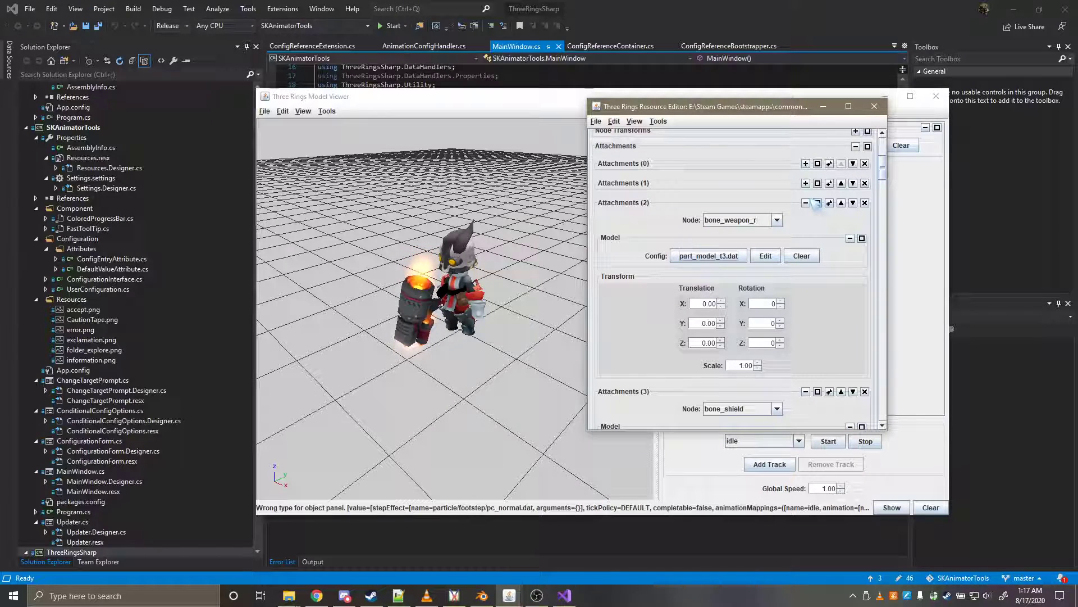
{"action": "left_click", "coordinate": [805, 202]}
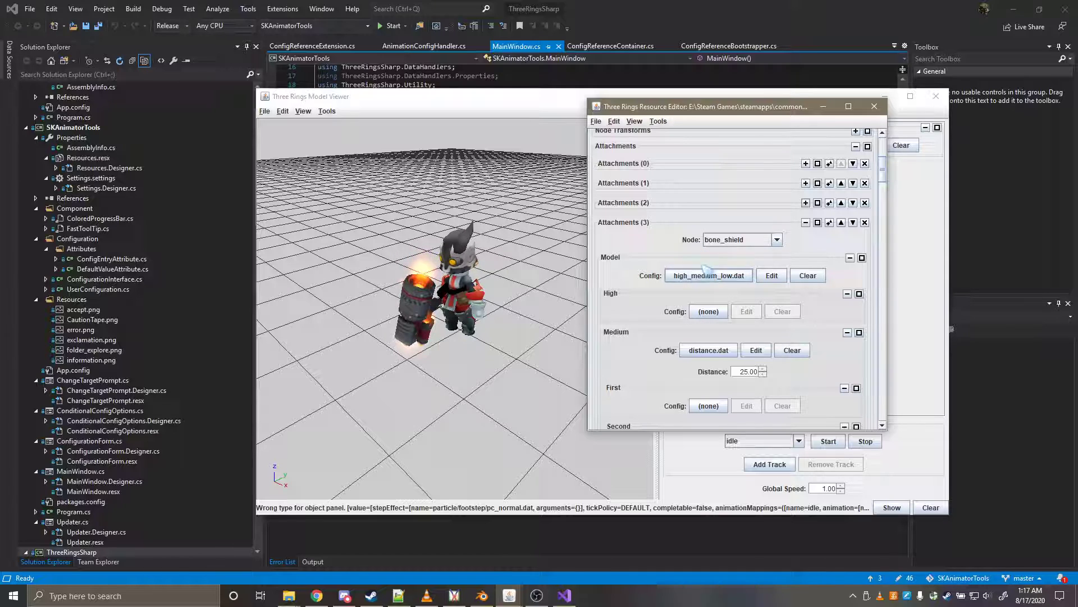
{"action": "left_click", "coordinate": [807, 277]}
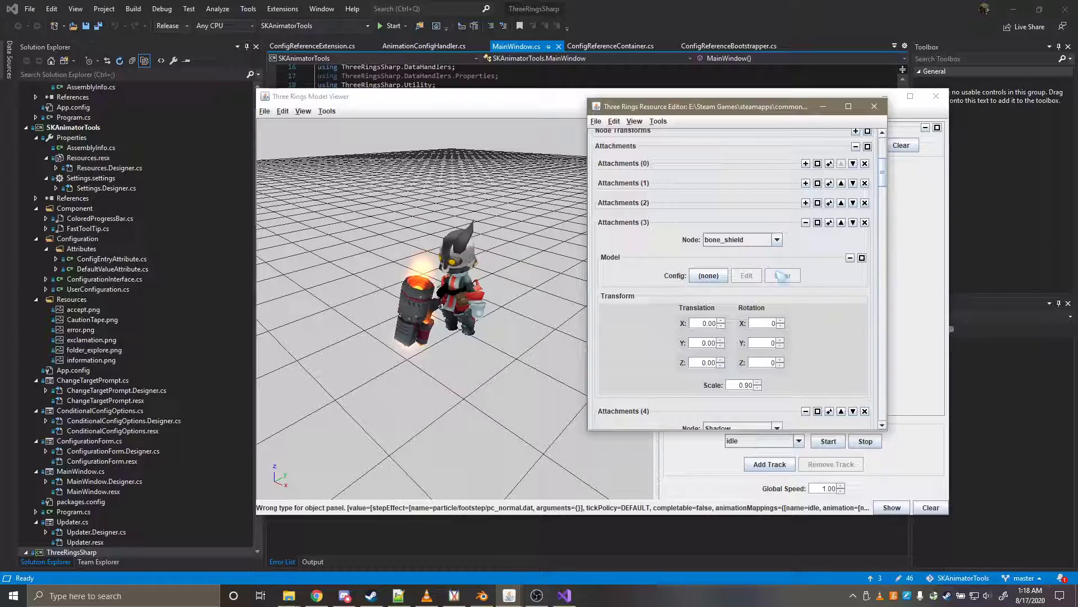
{"action": "left_click", "coordinate": [709, 276]}
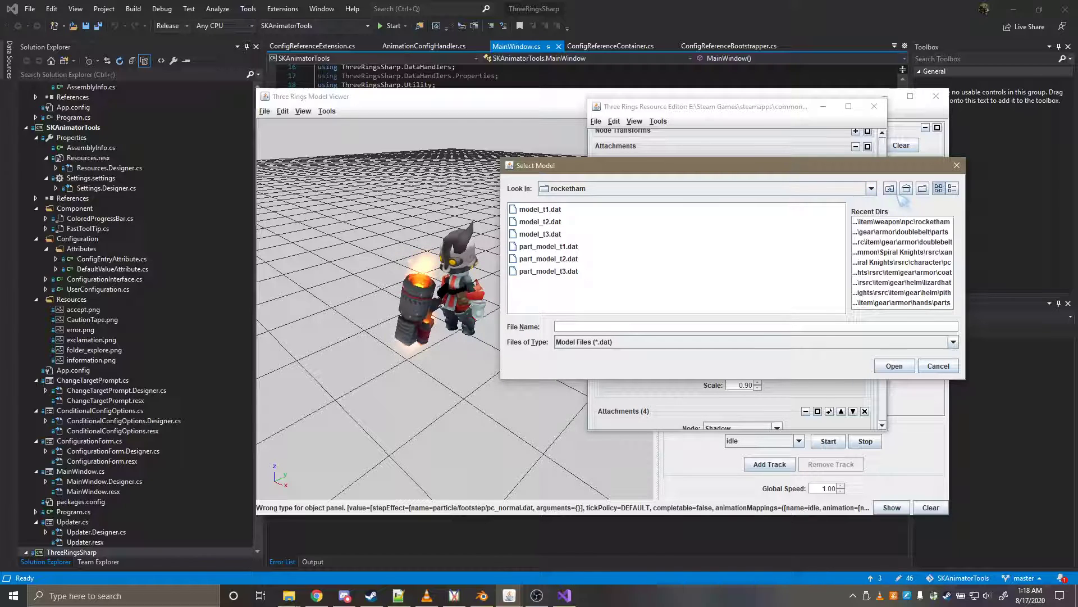
{"action": "left_click", "coordinate": [890, 189]}
{"action": "left_click", "coordinate": [889, 189]}
{"action": "left_click", "coordinate": [889, 189]}
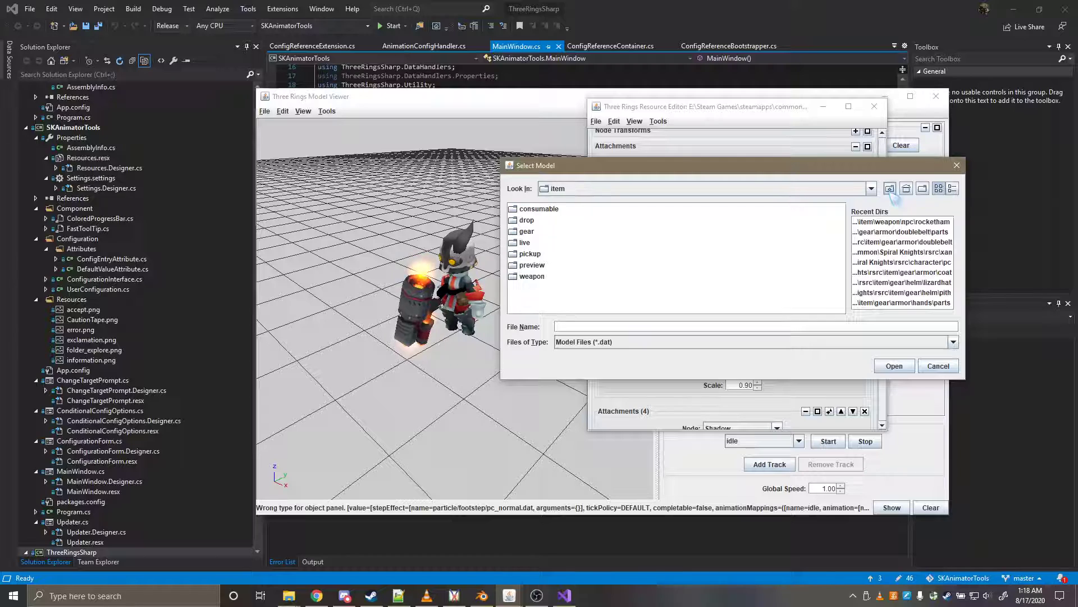
Step: Load gear > shield > owlite model_r5.dat as the bone_shield attachment's model
{"action": "double_click", "coordinate": [527, 231]}
{"action": "double_click", "coordinate": [529, 253]}
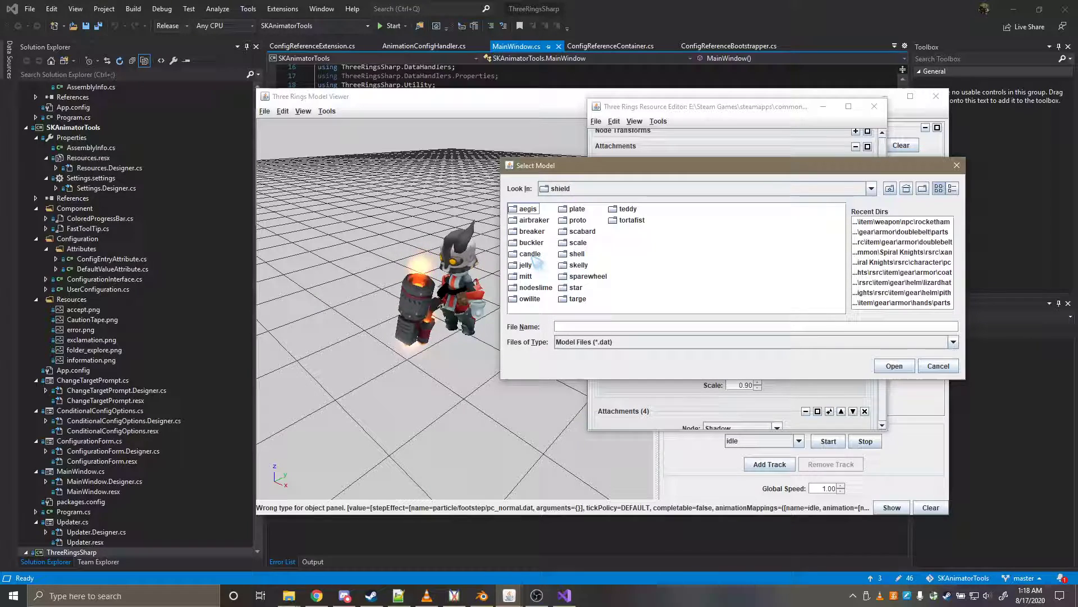
{"action": "double_click", "coordinate": [530, 299]}
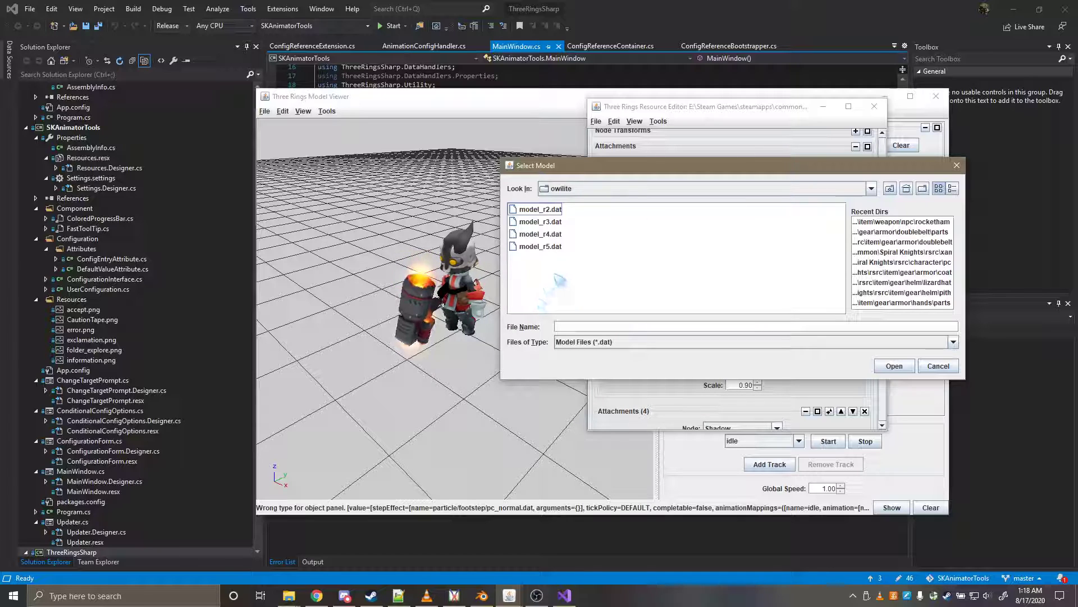
{"action": "double_click", "coordinate": [553, 248]}
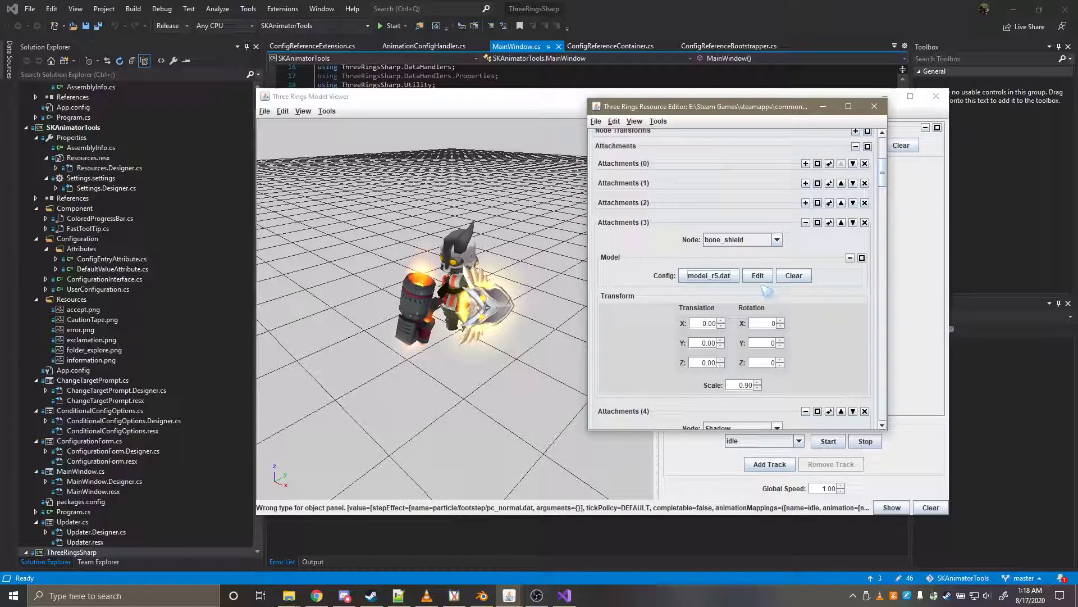
{"action": "scroll", "coordinate": [796, 294], "scroll_direction": "down", "scroll_amount": 3}
{"action": "scroll", "coordinate": [796, 294], "scroll_direction": "up", "scroll_amount": 3}
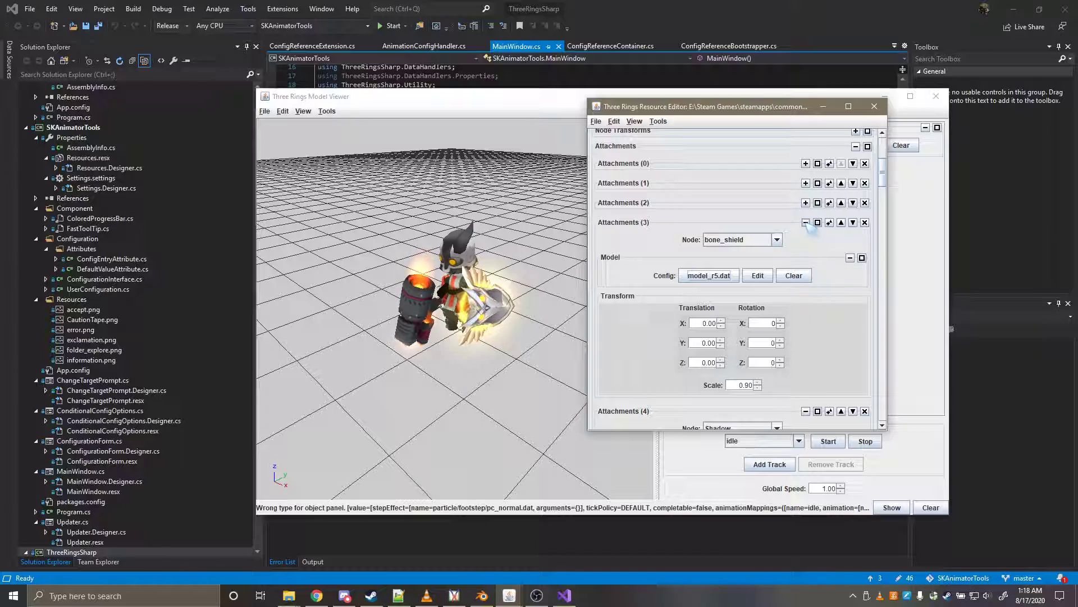
Step: Collapse Attachments (3) through (6) to reveal the Bip01 Head entry, Attachments (7)
{"action": "left_click", "coordinate": [805, 223]}
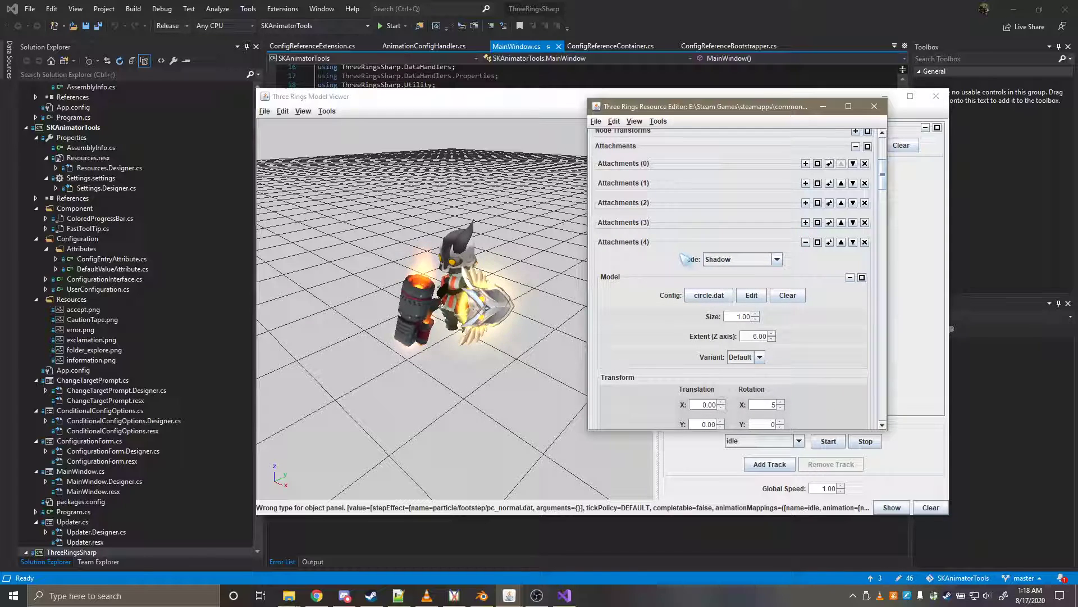
{"action": "left_click", "coordinate": [805, 242]}
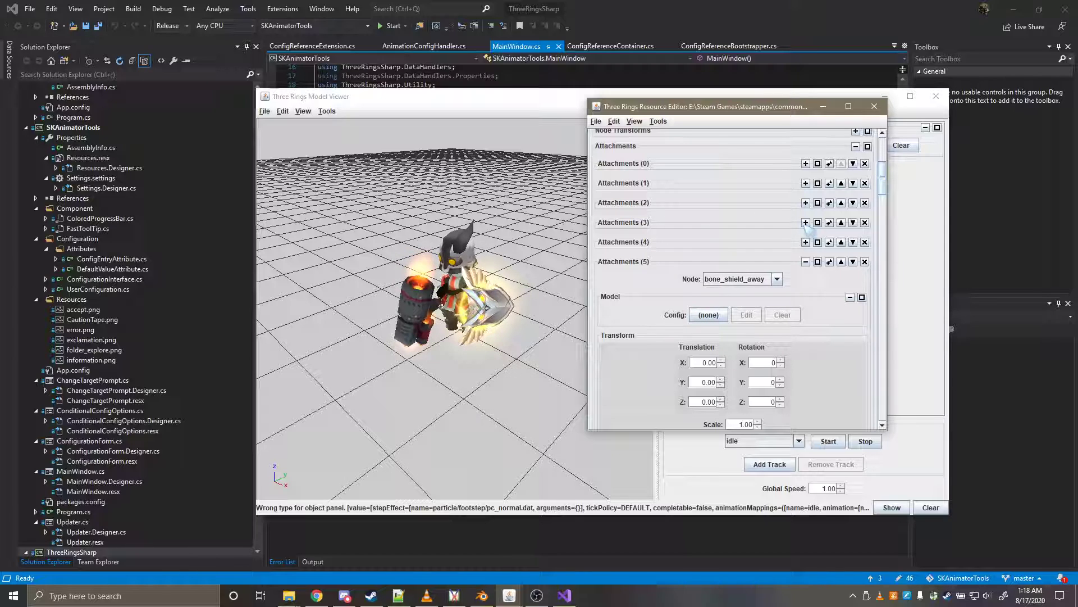
{"action": "left_click", "coordinate": [806, 222]}
{"action": "left_click", "coordinate": [806, 223]}
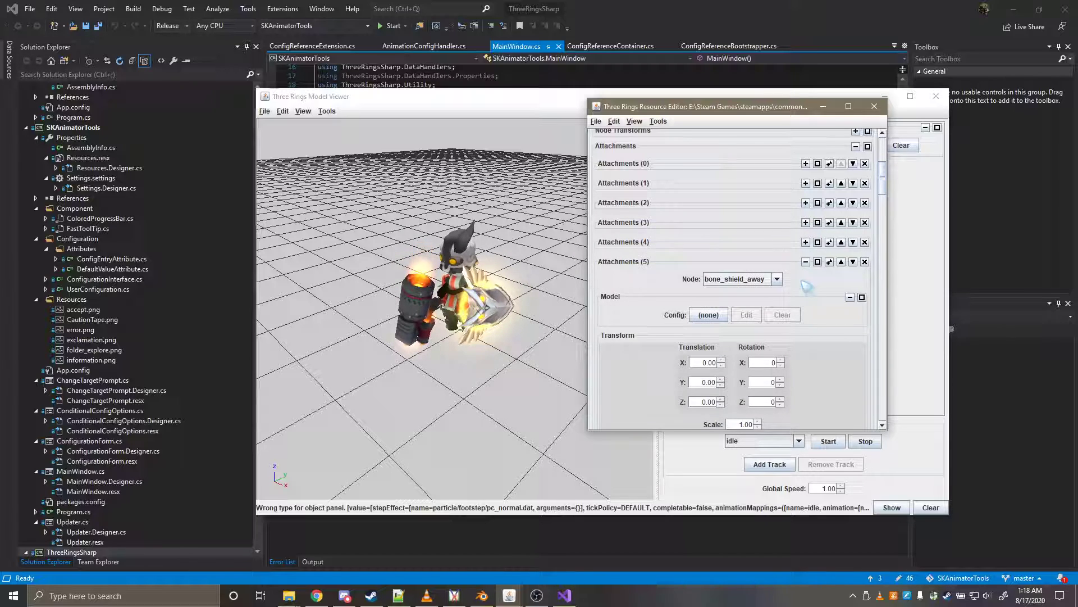
{"action": "left_click", "coordinate": [806, 262]}
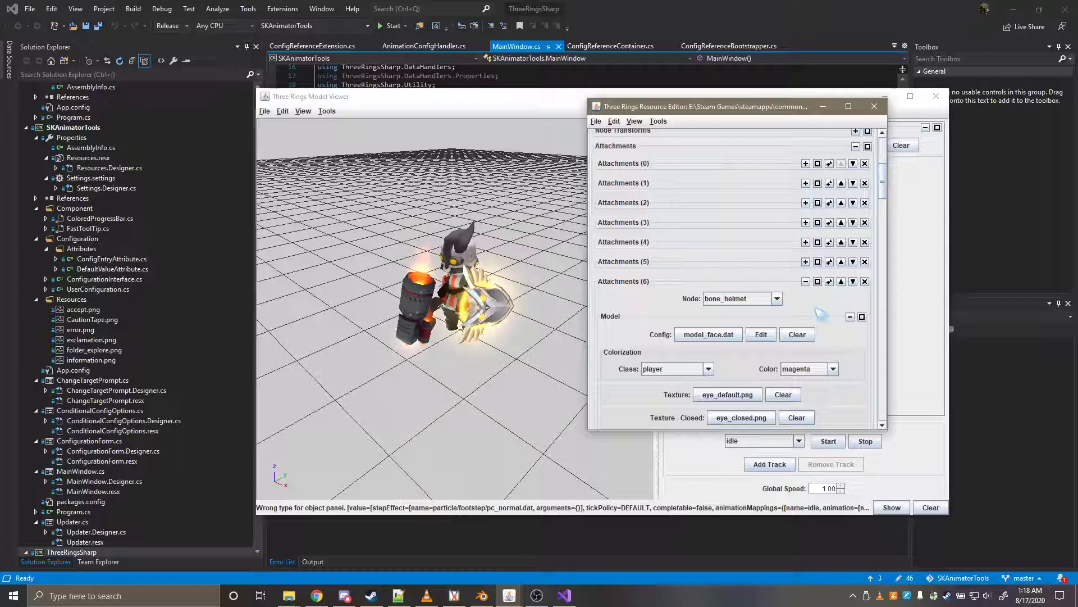
{"action": "scroll", "coordinate": [822, 317], "scroll_direction": "down", "scroll_amount": 3}
{"action": "scroll", "coordinate": [816, 250], "scroll_direction": "down", "scroll_amount": 6}
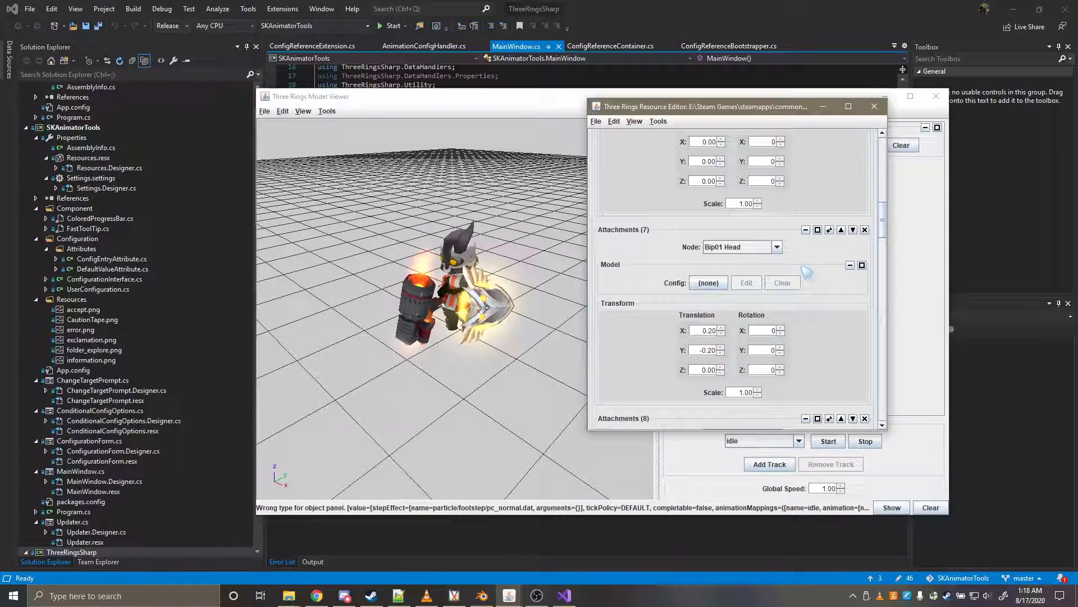
{"action": "scroll", "coordinate": [803, 270], "scroll_direction": "up", "scroll_amount": 8}
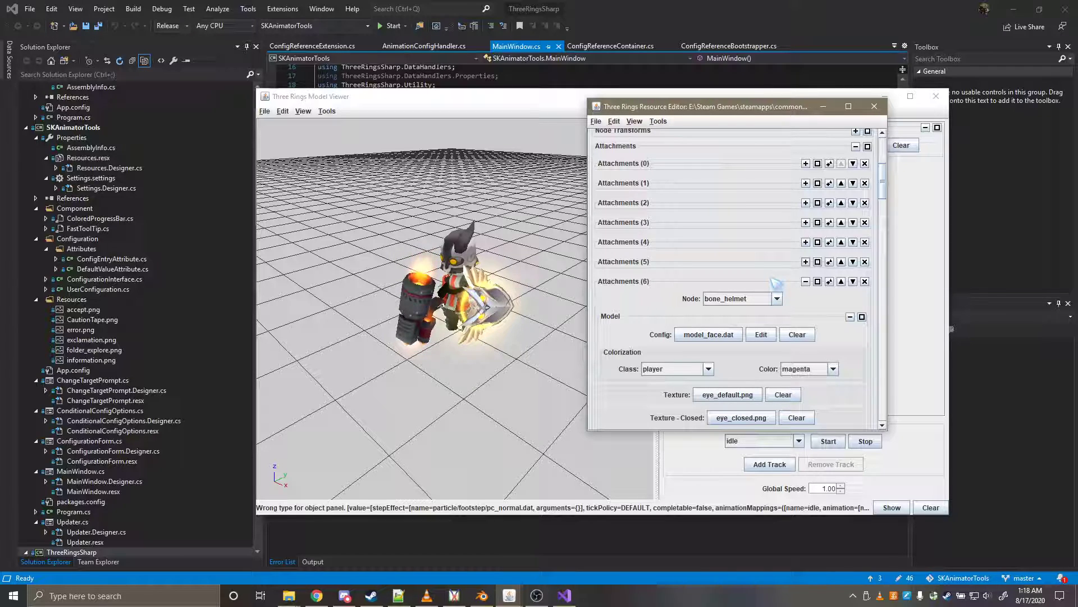
{"action": "scroll", "coordinate": [752, 331], "scroll_direction": "down", "scroll_amount": 2}
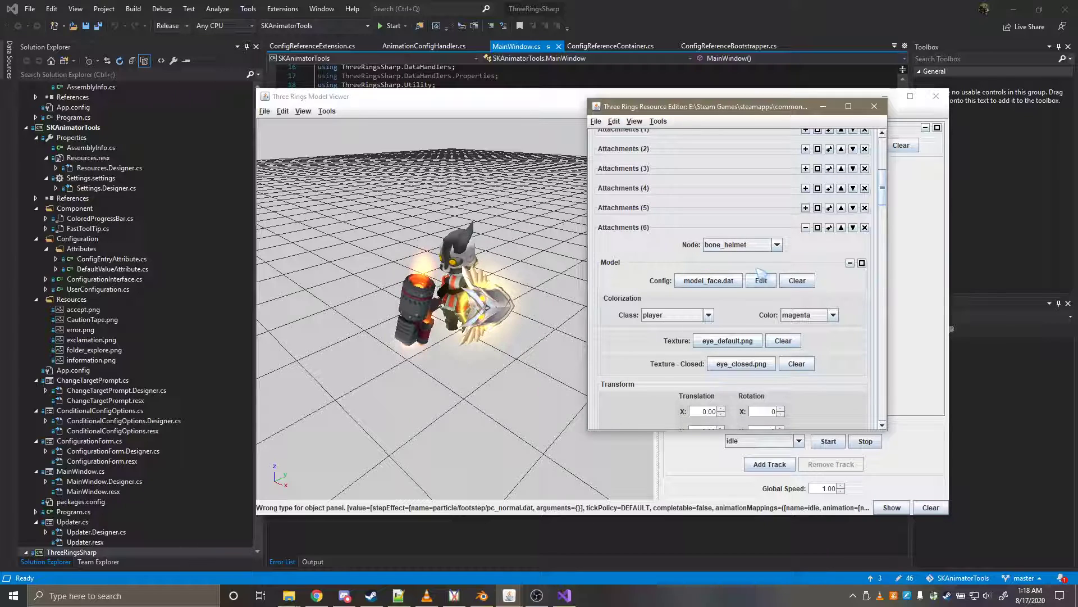
{"action": "left_click", "coordinate": [806, 227]}
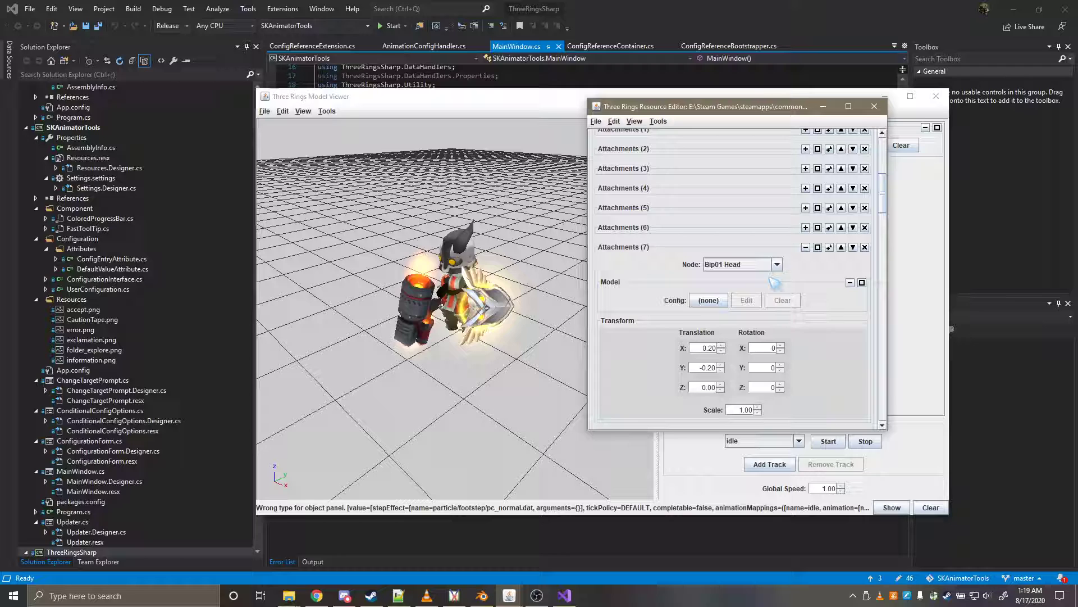
Step: Assign gear/helm/bolt's model-preset.dat to the Bip01 Head attachment and orbit to check the headpiece
{"action": "left_click", "coordinate": [708, 300]}
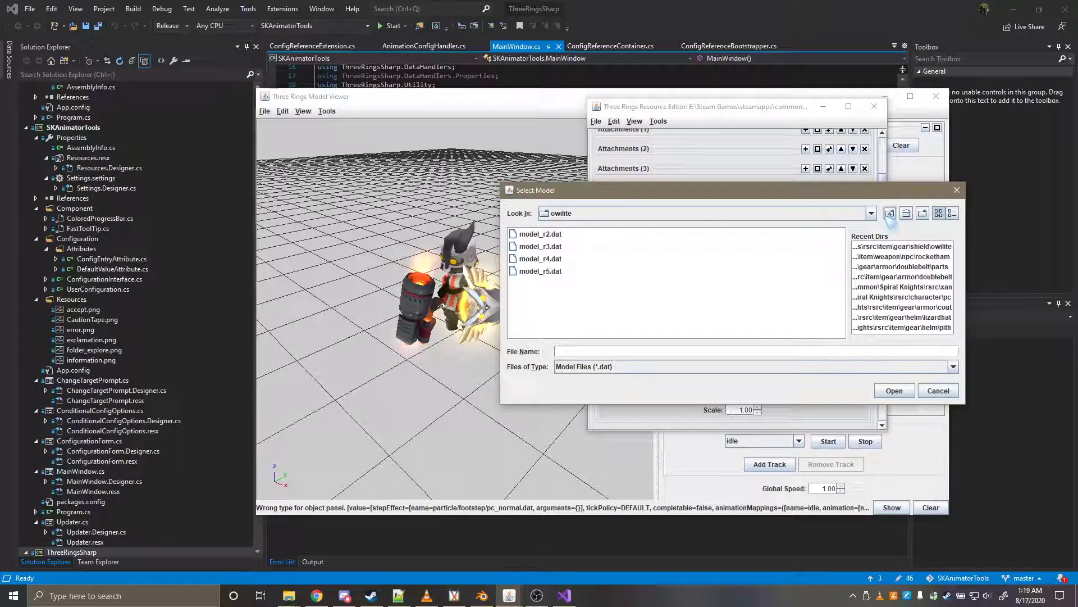
{"action": "left_click", "coordinate": [889, 213]}
{"action": "left_click", "coordinate": [889, 214]}
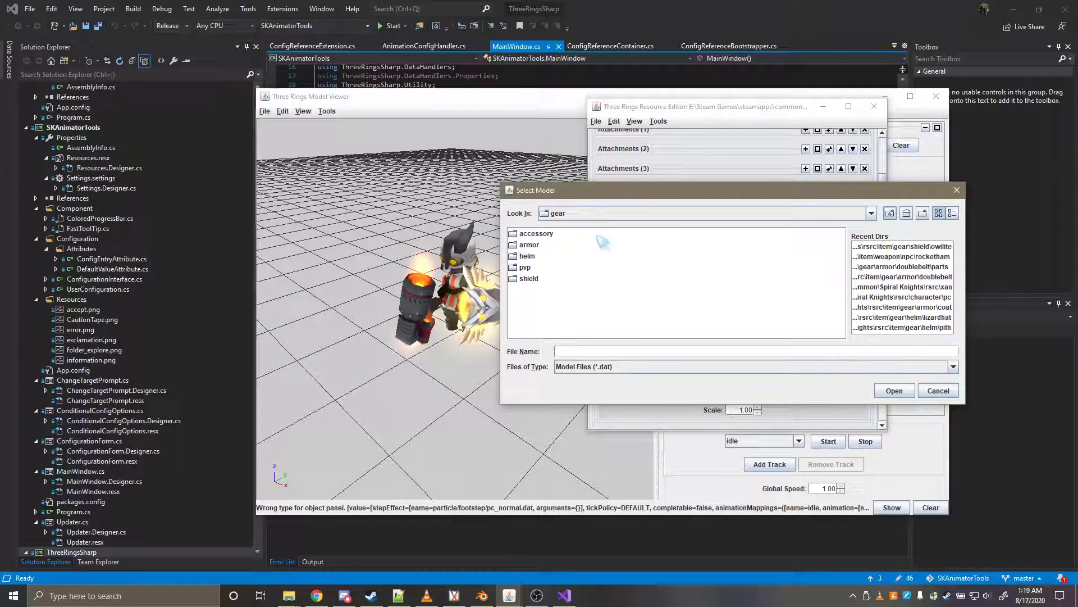
{"action": "left_click", "coordinate": [540, 237]}
{"action": "left_click", "coordinate": [539, 235]}
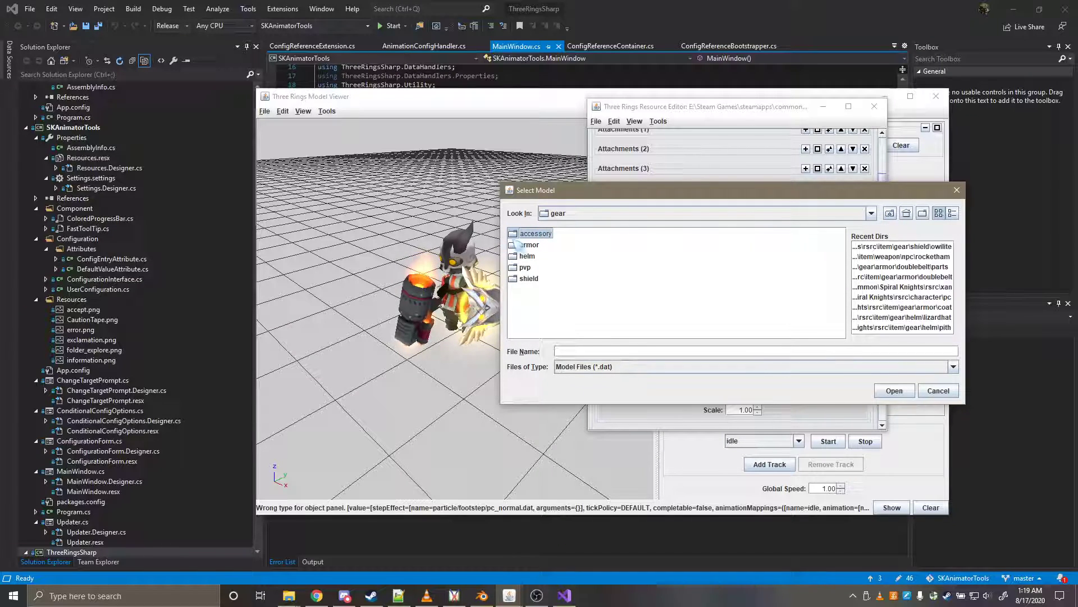
{"action": "double_click", "coordinate": [542, 257]}
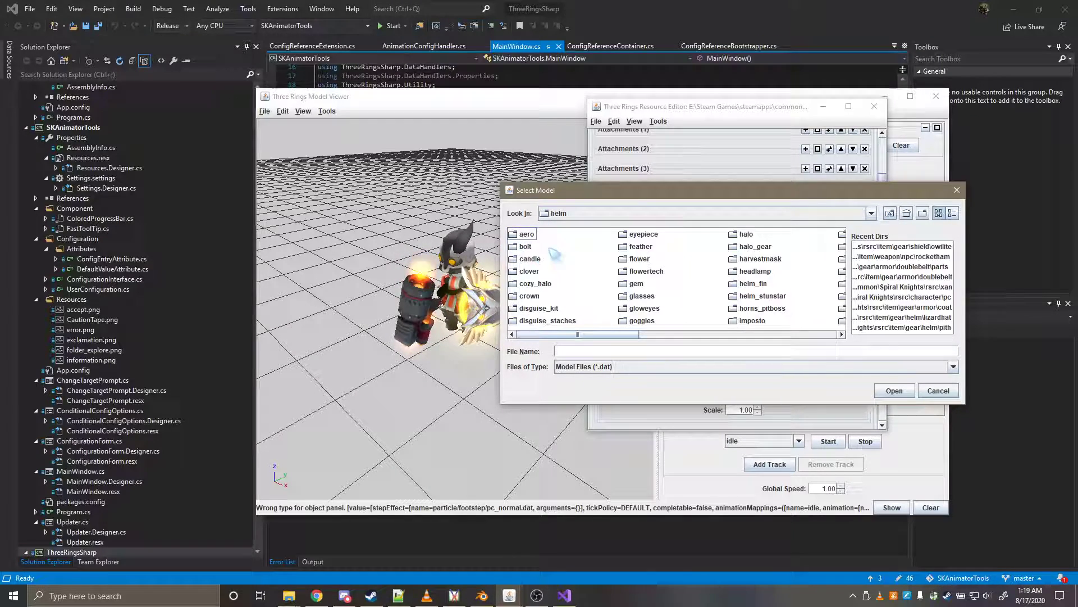
{"action": "double_click", "coordinate": [527, 247]}
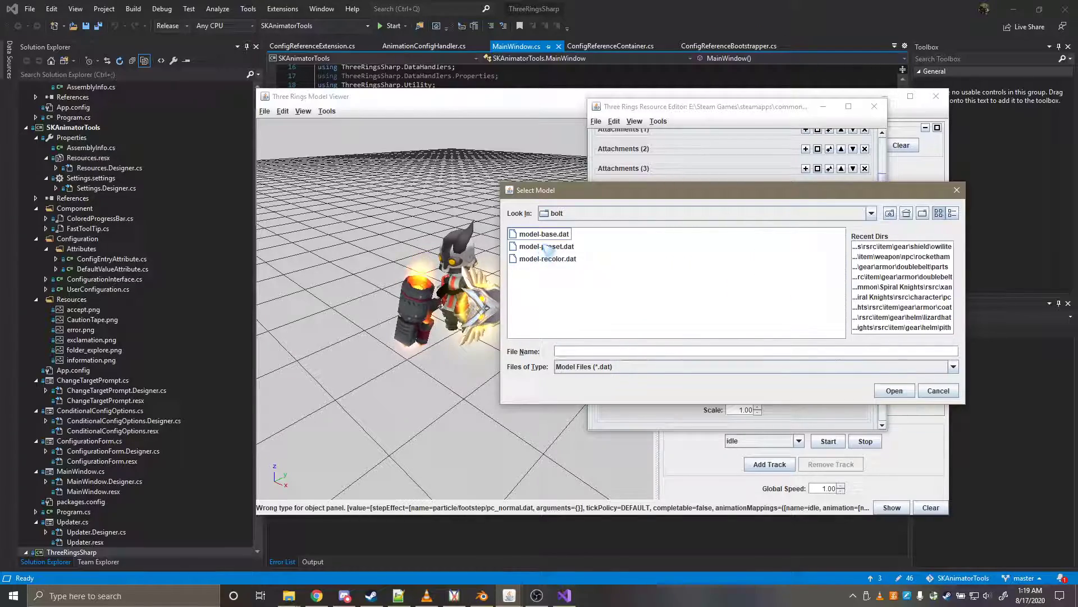
{"action": "double_click", "coordinate": [539, 246]}
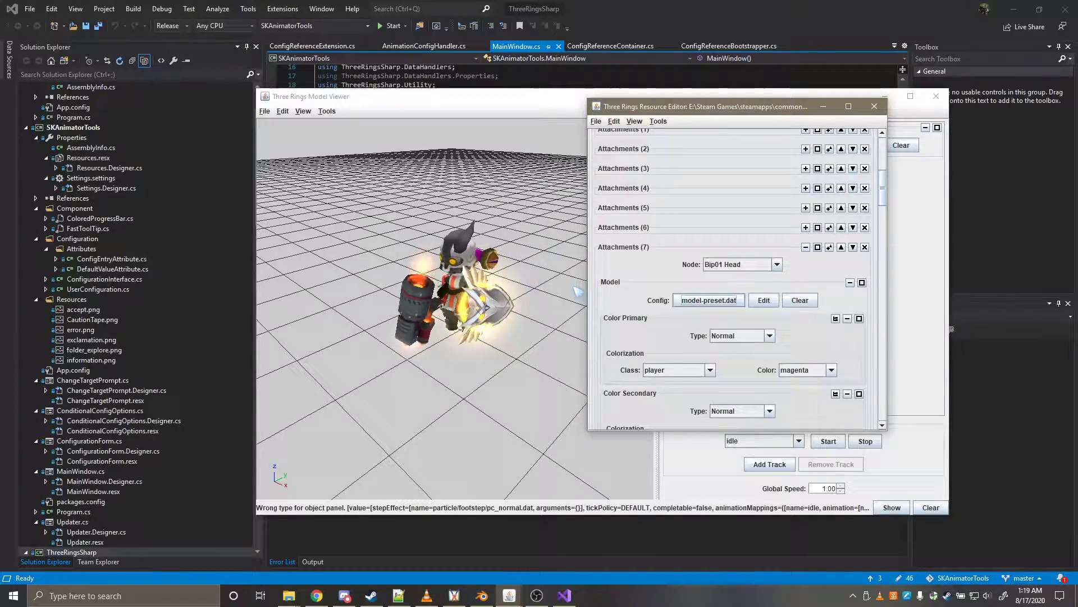
{"action": "left_click_drag", "start_coordinate": [531, 285], "coordinate": [444, 481]}
Step: Back in the Resource Editor, add five new attachment entries to the knight config
{"action": "mouse_move", "coordinate": [511, 596]}
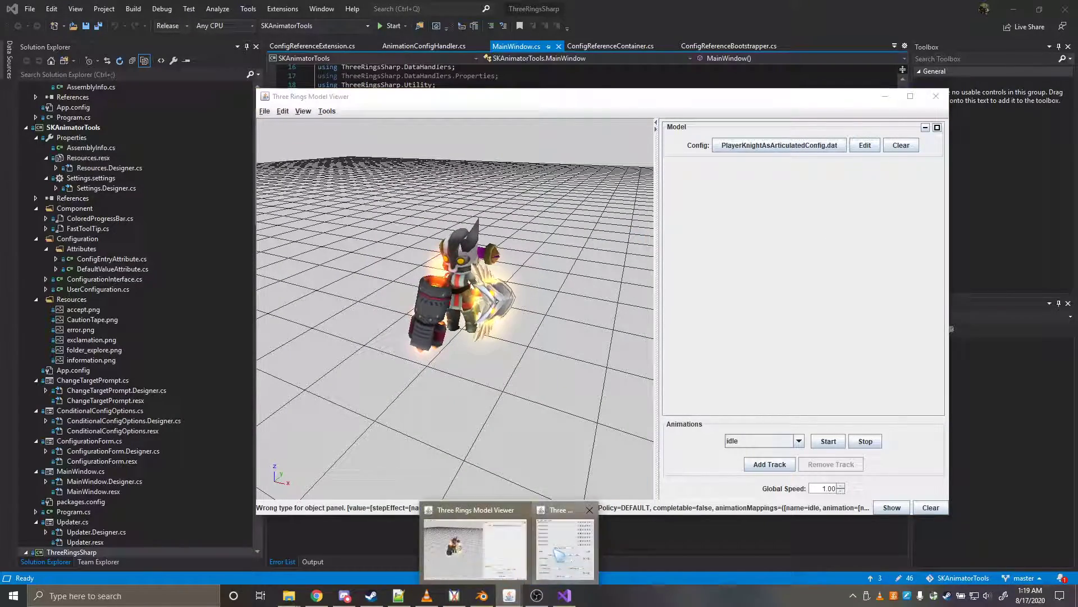
{"action": "left_click", "coordinate": [556, 544]}
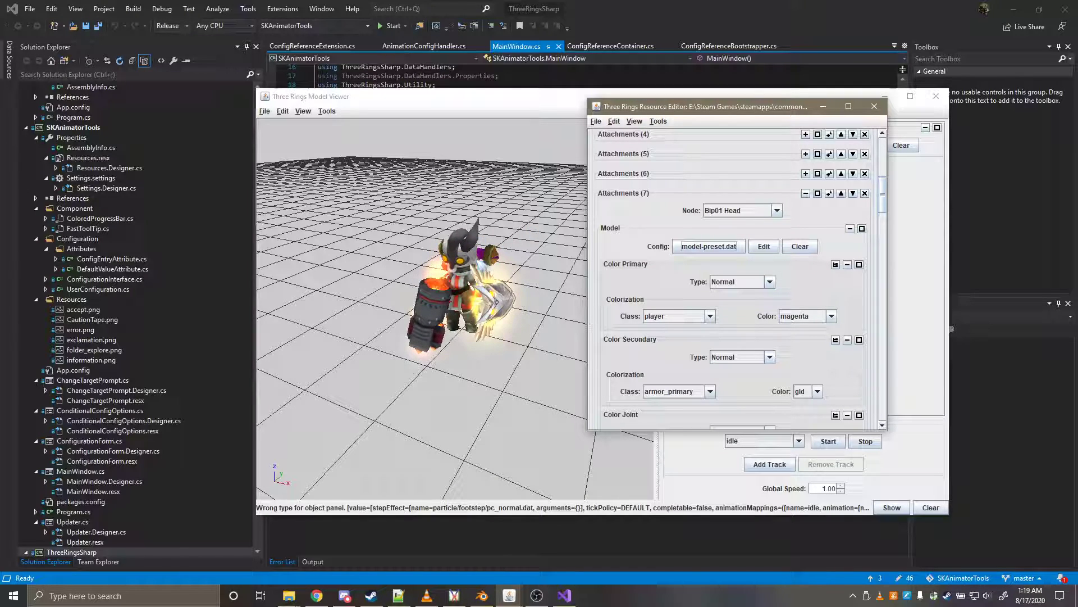
{"action": "left_click", "coordinate": [737, 243]}
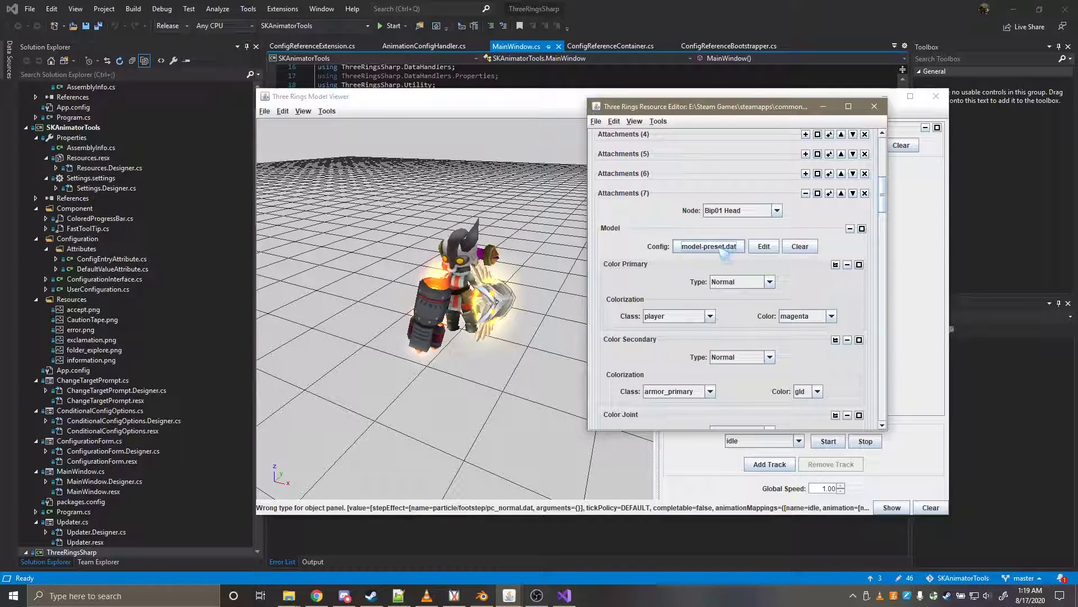
{"action": "scroll", "coordinate": [721, 263], "scroll_direction": "down", "scroll_amount": 5}
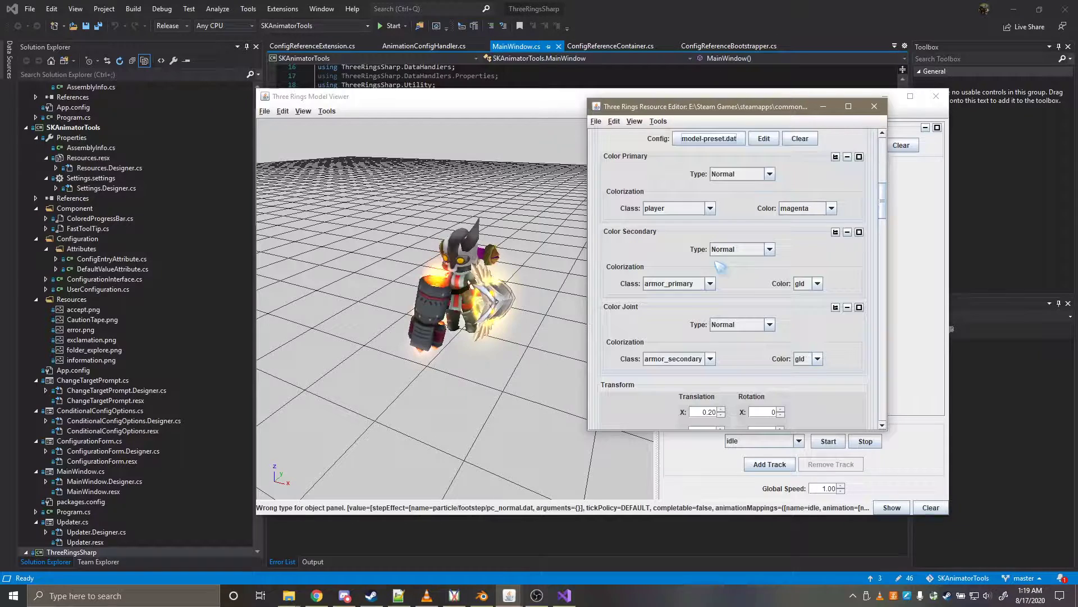
{"action": "scroll", "coordinate": [719, 270], "scroll_direction": "up", "scroll_amount": 8}
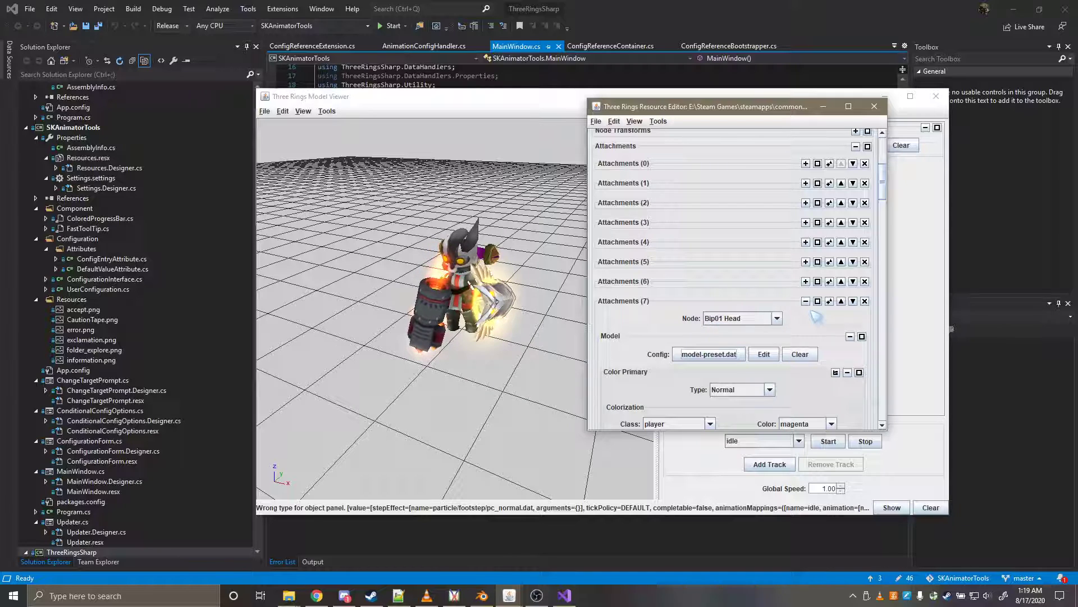
{"action": "scroll", "coordinate": [815, 316], "scroll_direction": "down", "scroll_amount": 6}
{"action": "scroll", "coordinate": [815, 303], "scroll_direction": "up", "scroll_amount": 5}
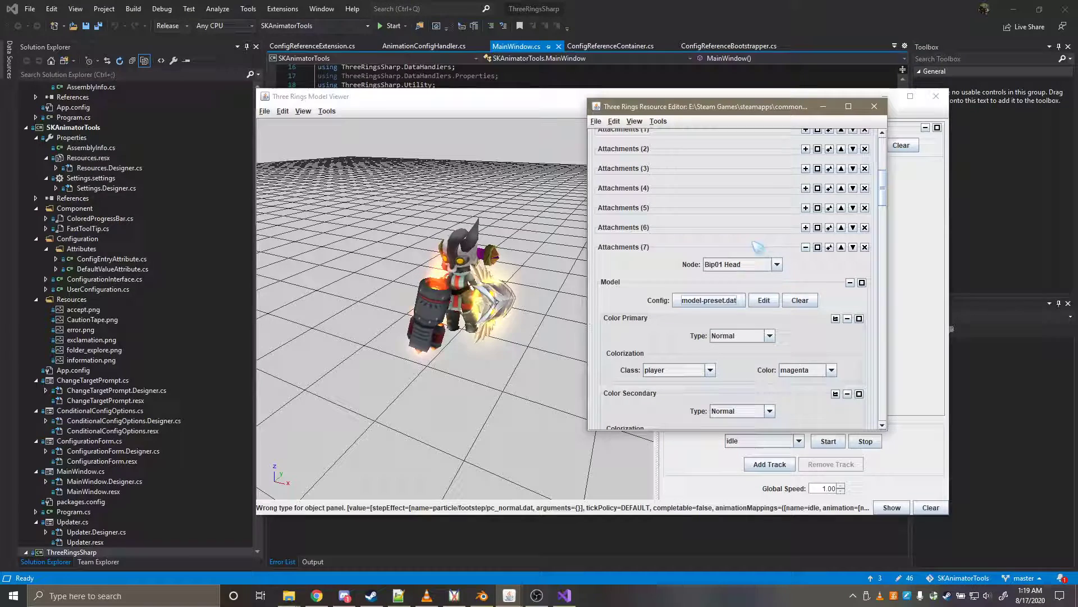
{"action": "left_click", "coordinate": [807, 247]}
{"action": "left_click", "coordinate": [807, 266]}
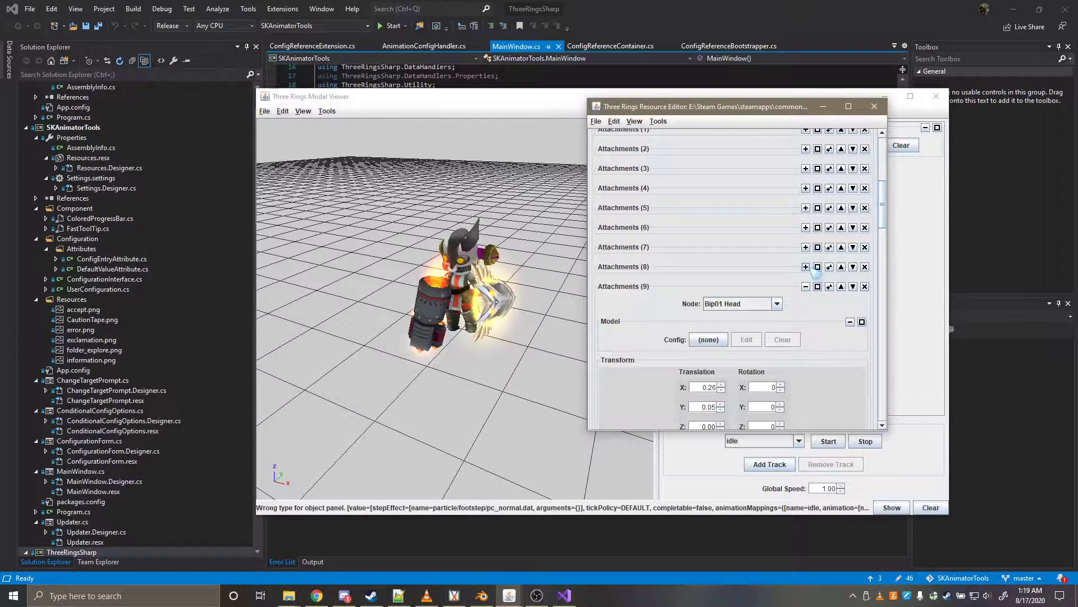
{"action": "left_click", "coordinate": [807, 287]}
{"action": "left_click", "coordinate": [807, 306]}
{"action": "left_click", "coordinate": [807, 326]}
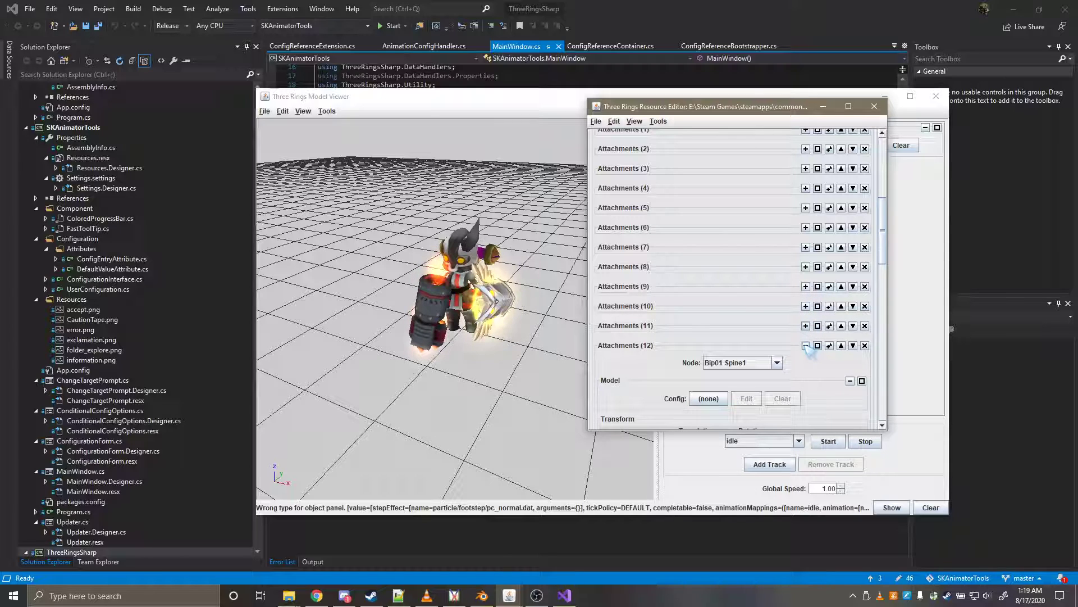
Step: Add more attachments up to Attachments (15), then collapse the expanded (14) and (15) entries
{"action": "left_click", "coordinate": [806, 326]}
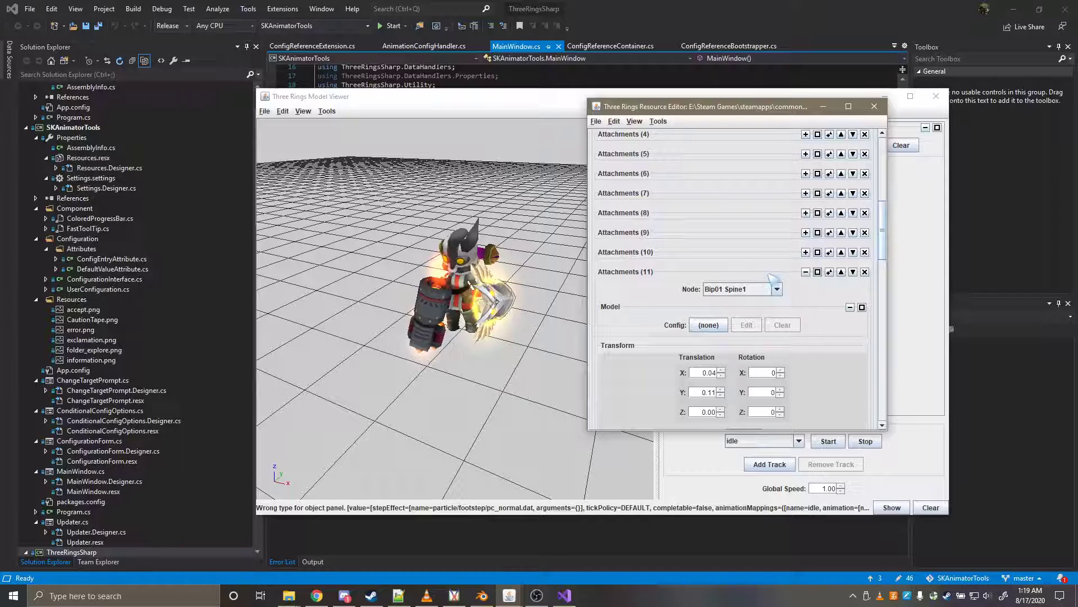
{"action": "left_click", "coordinate": [806, 271]}
{"action": "left_click", "coordinate": [806, 291]}
{"action": "left_click", "coordinate": [813, 311]}
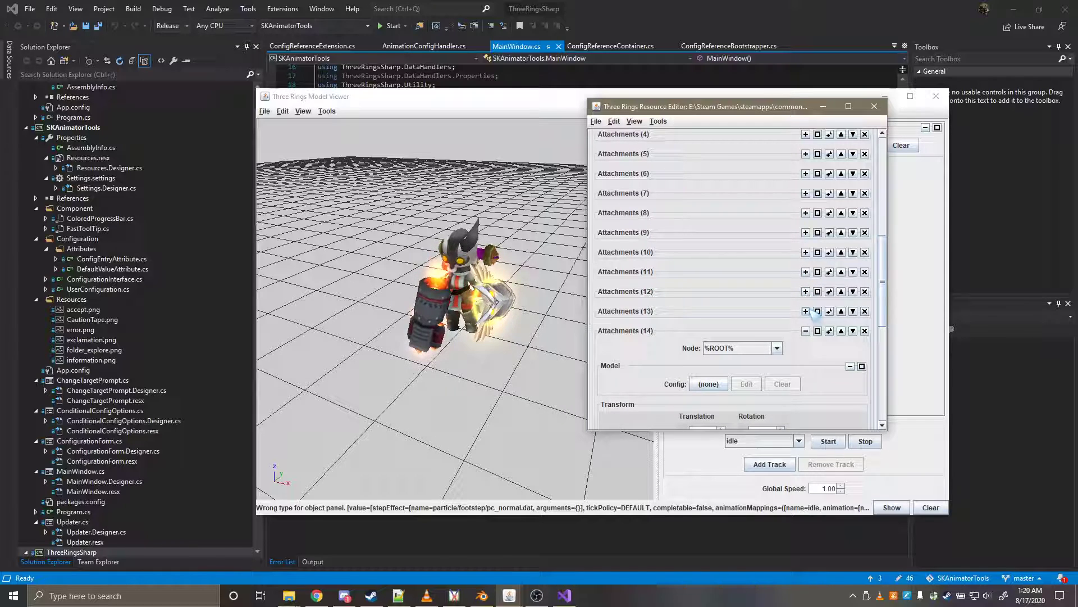
{"action": "scroll", "coordinate": [801, 343], "scroll_direction": "down", "scroll_amount": 3}
{"action": "scroll", "coordinate": [798, 335], "scroll_direction": "down", "scroll_amount": 2}
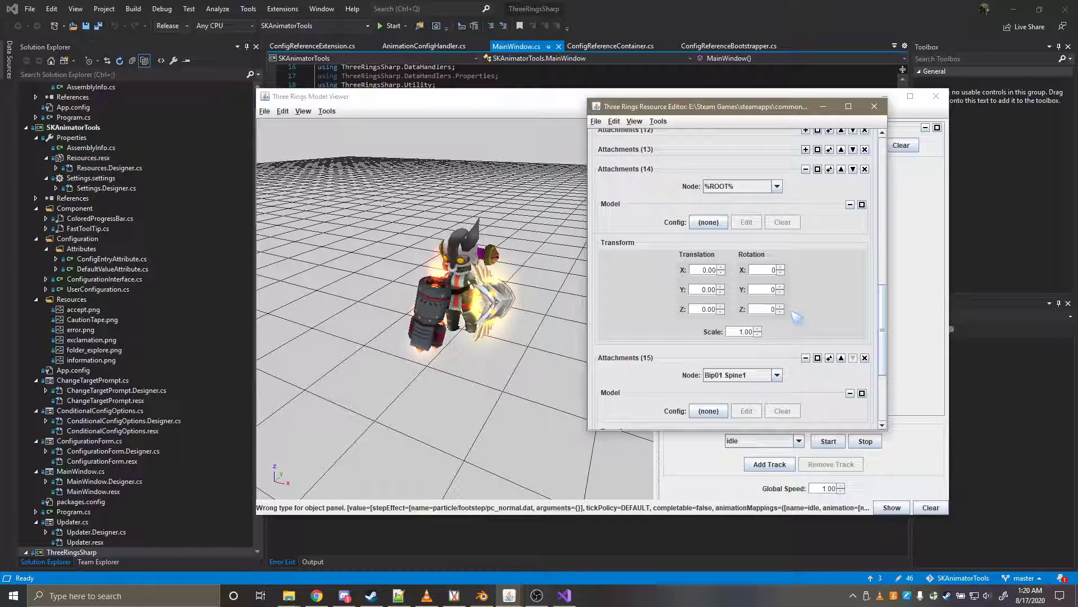
{"action": "scroll", "coordinate": [820, 267], "scroll_direction": "up", "scroll_amount": 2}
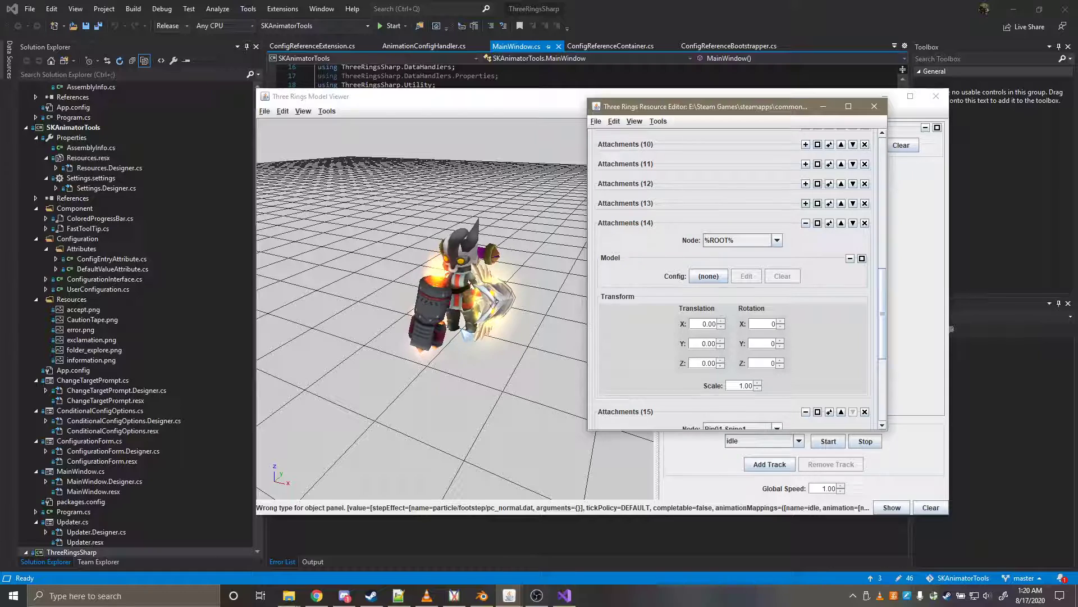
{"action": "left_click", "coordinate": [806, 223]}
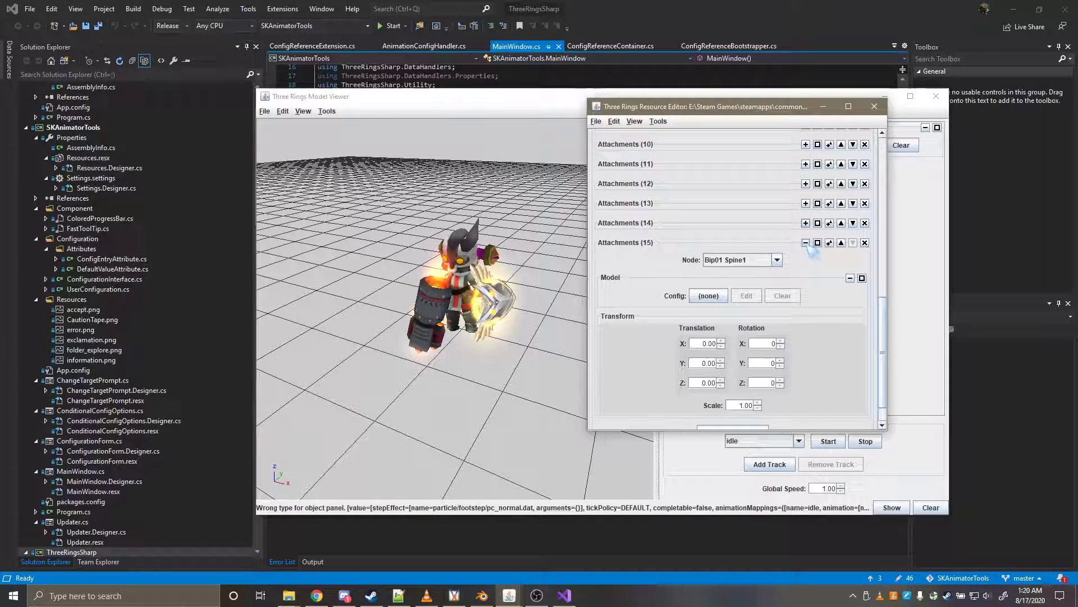
{"action": "left_click", "coordinate": [806, 243]}
{"action": "scroll", "coordinate": [728, 298], "scroll_direction": "up", "scroll_amount": 8}
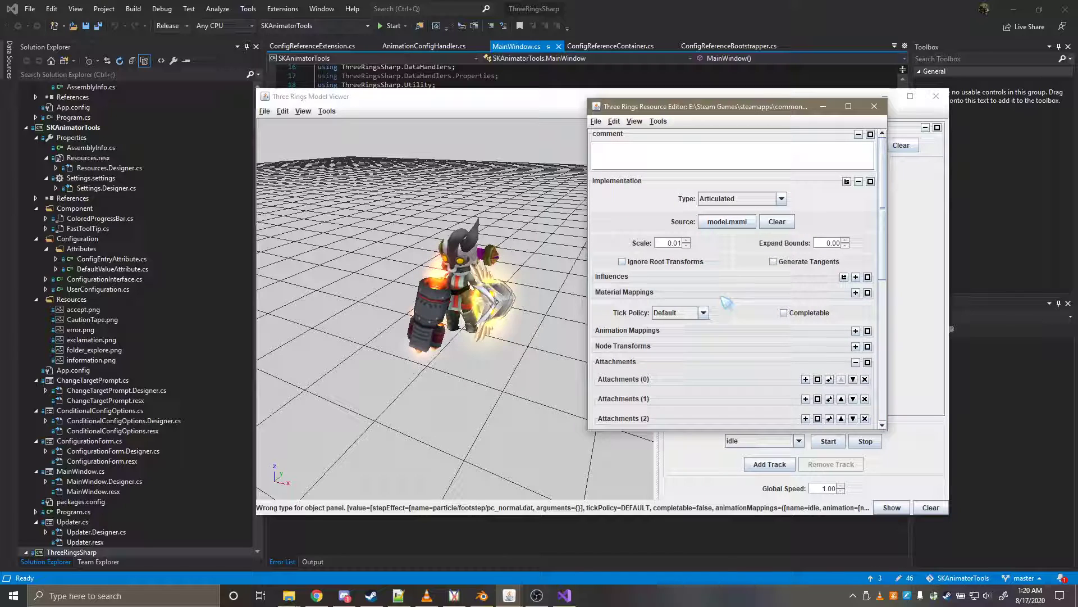
{"action": "scroll", "coordinate": [728, 295], "scroll_direction": "down", "scroll_amount": 3}
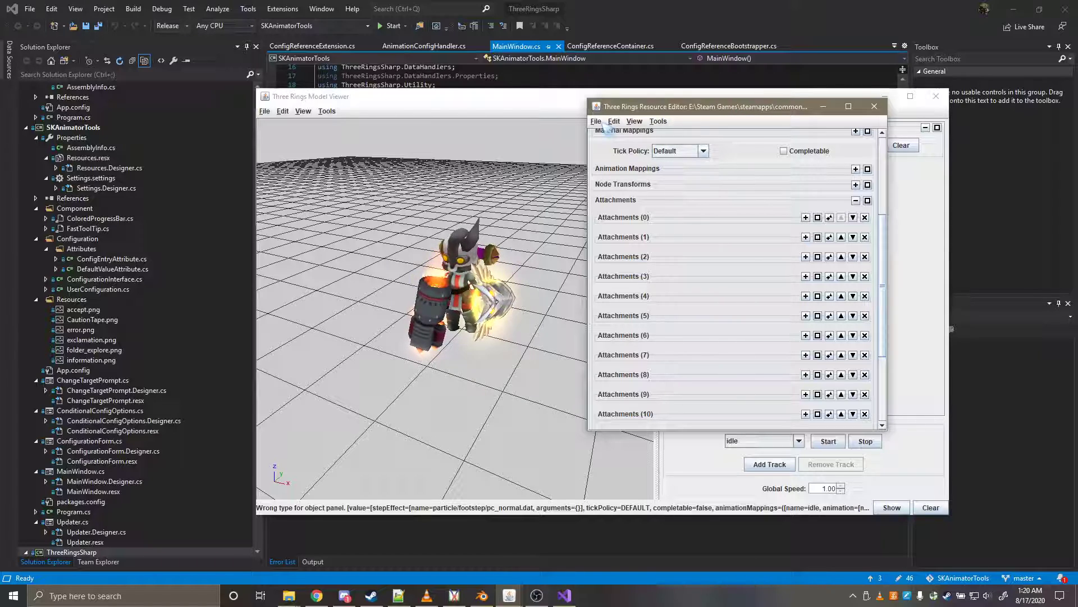
Step: Use Save As to store the edited config as my knight.dat inside rsrc/xan
{"action": "left_click", "coordinate": [596, 121]}
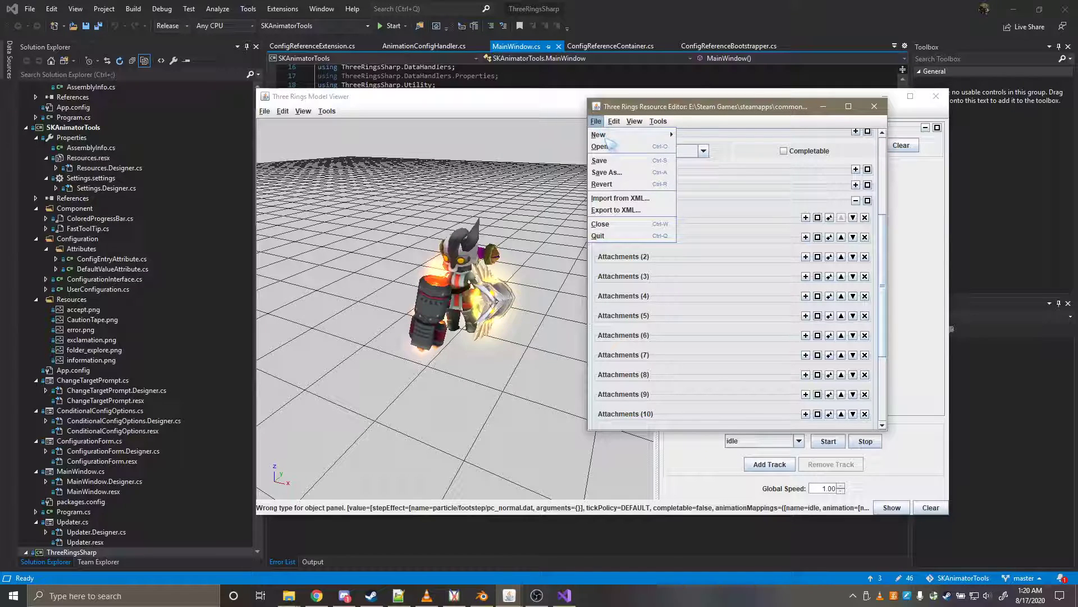
{"action": "left_click", "coordinate": [606, 172]}
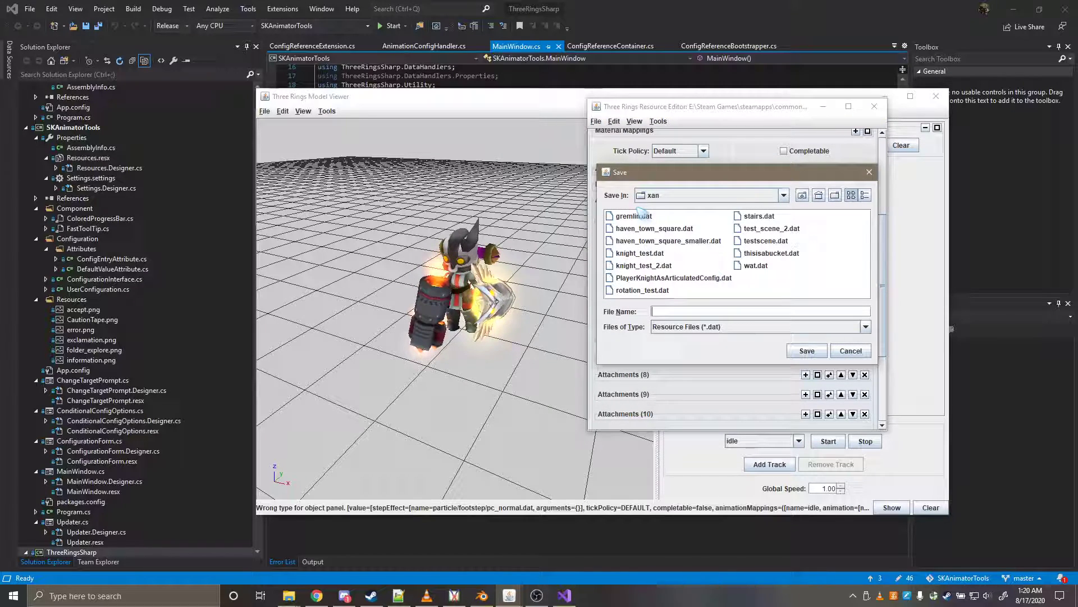
{"action": "left_click", "coordinate": [802, 195]}
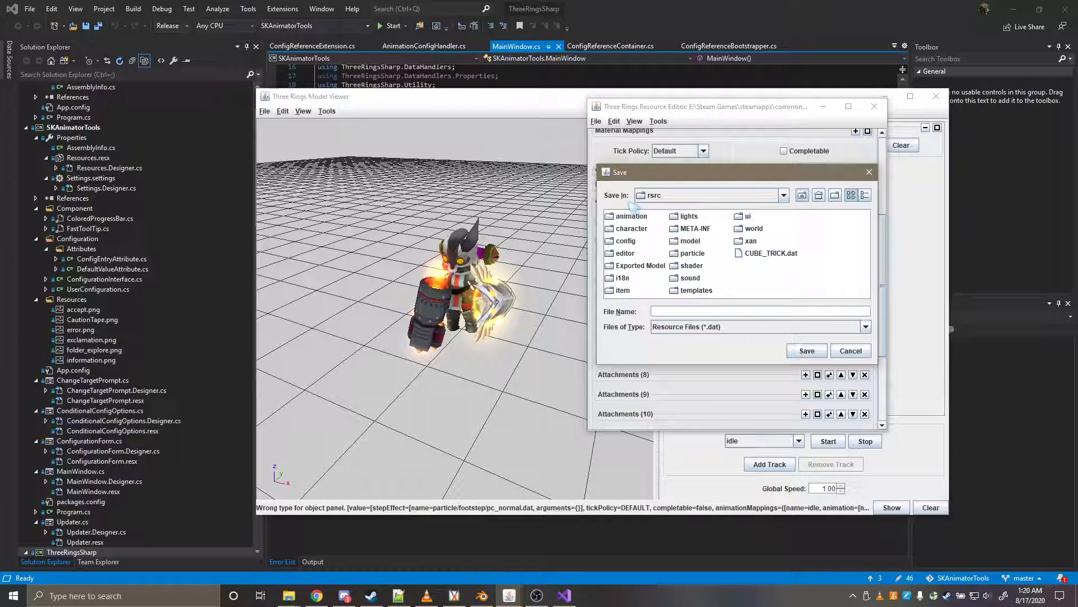
{"action": "double_click", "coordinate": [750, 241]}
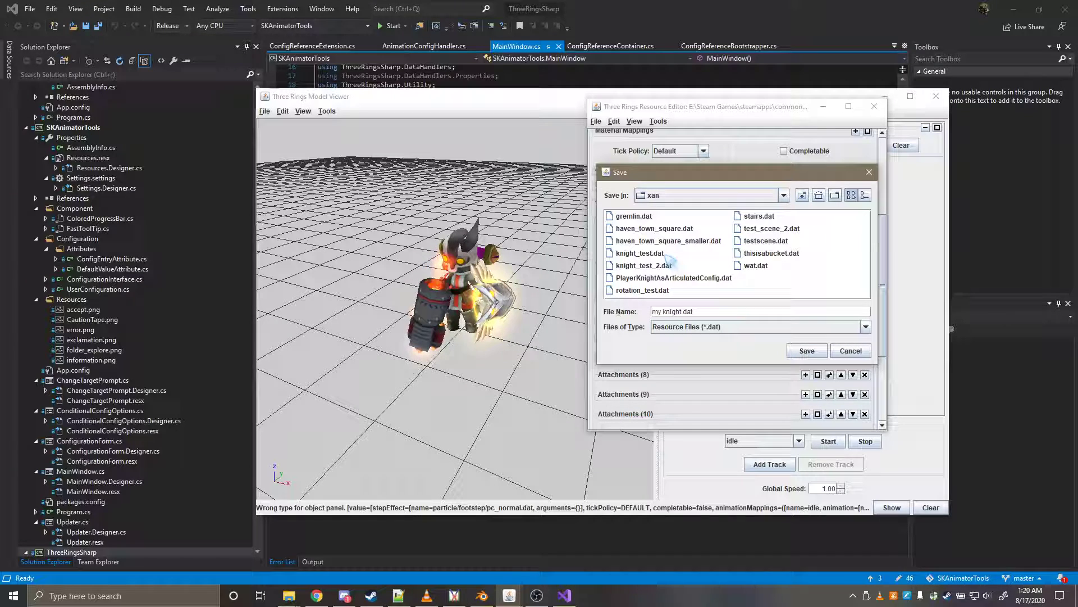
{"action": "key", "text": "Return"}
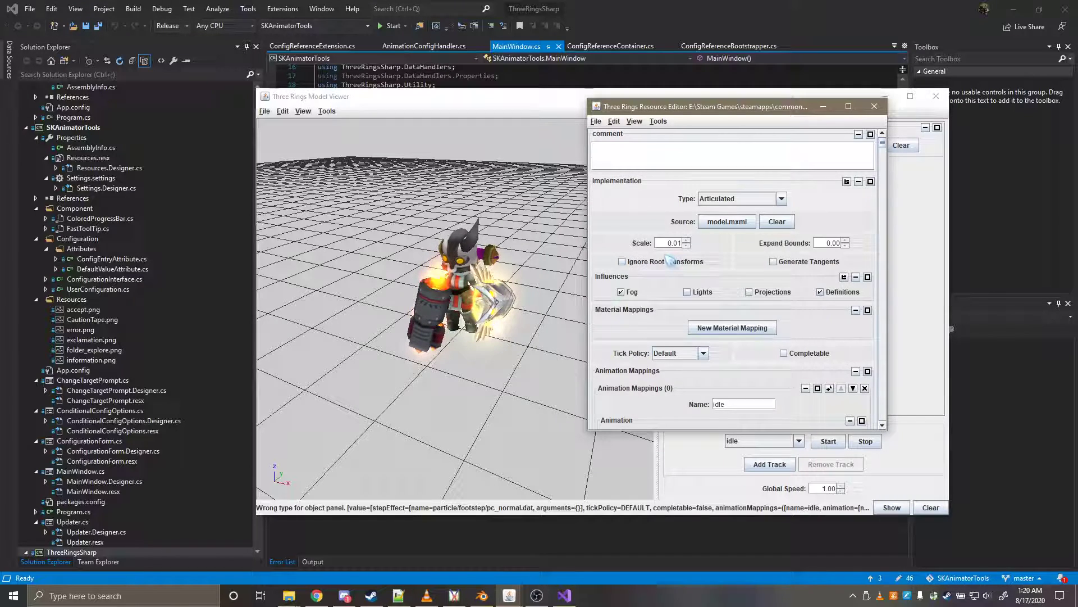
Step: Close the Resource Editor and load my knight.dat as the viewer's model config
{"action": "left_click_drag", "start_coordinate": [755, 108], "coordinate": [590, 115]}
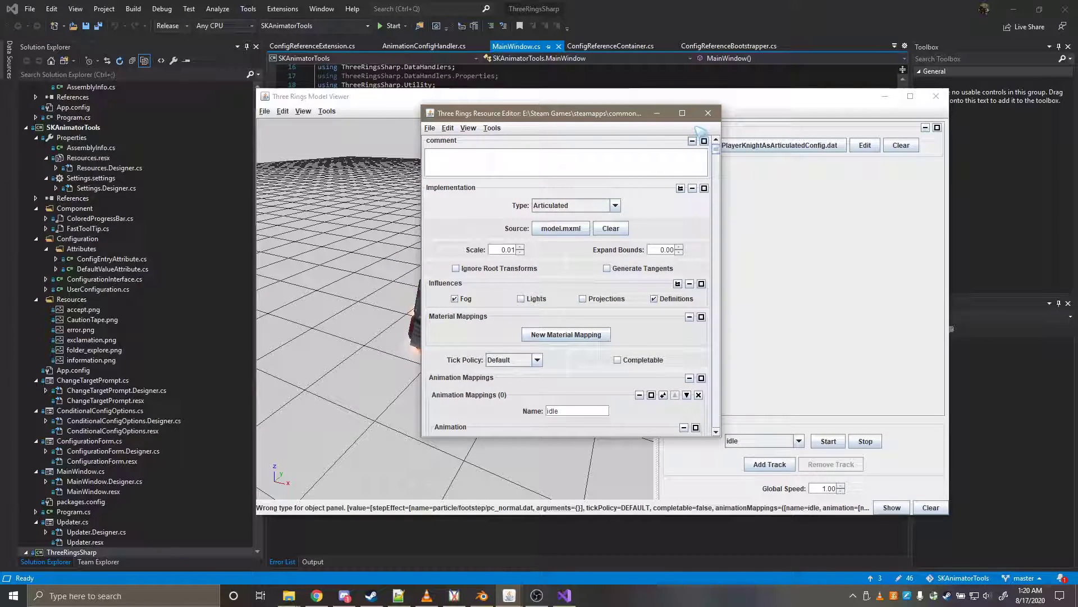
{"action": "left_click", "coordinate": [708, 113]}
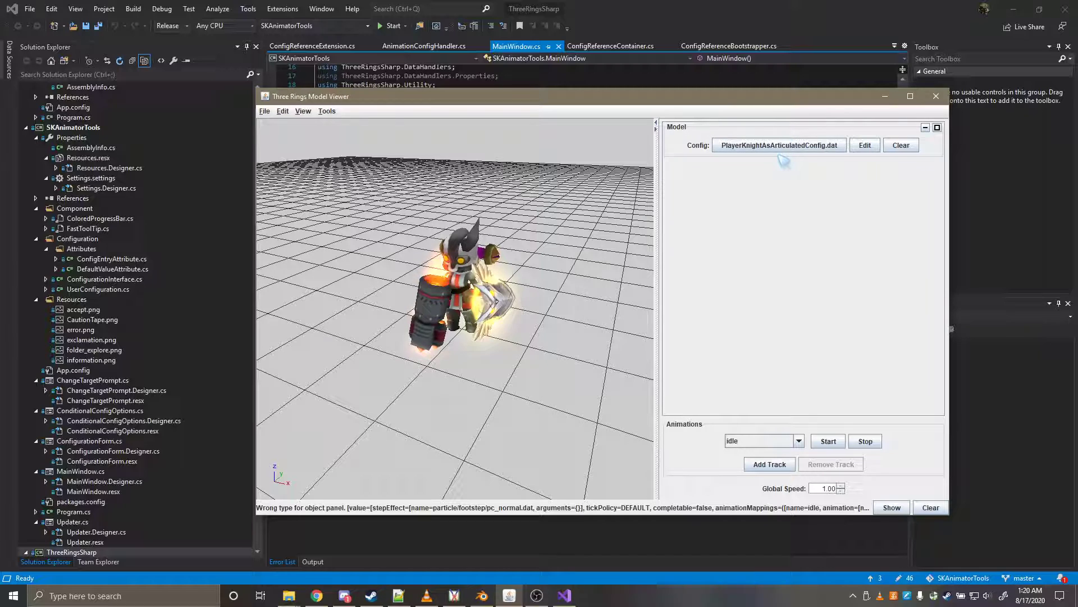
{"action": "left_click", "coordinate": [778, 147]}
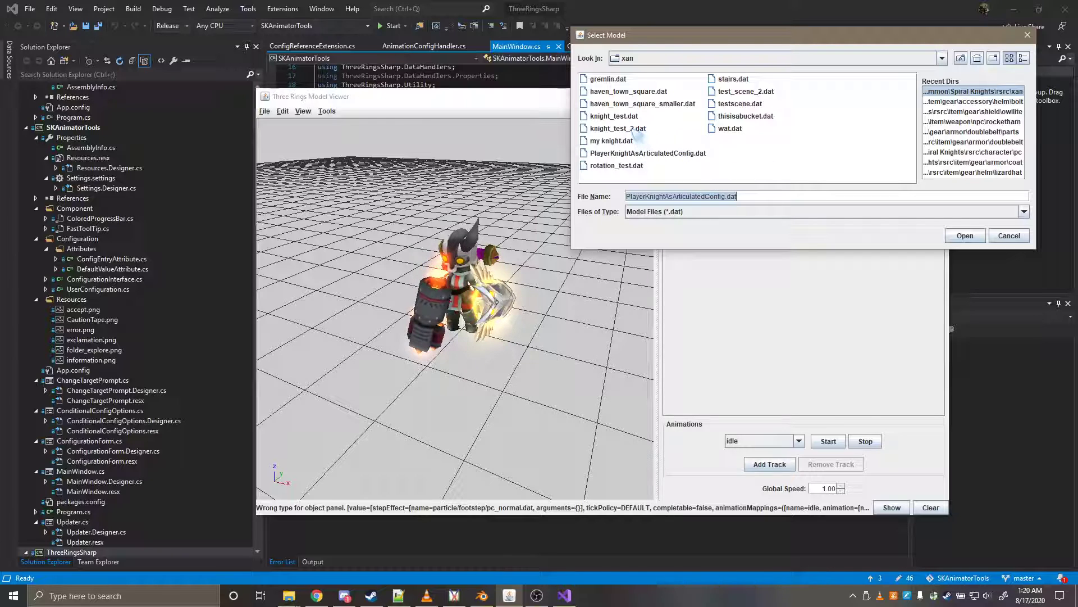
{"action": "double_click", "coordinate": [612, 140]}
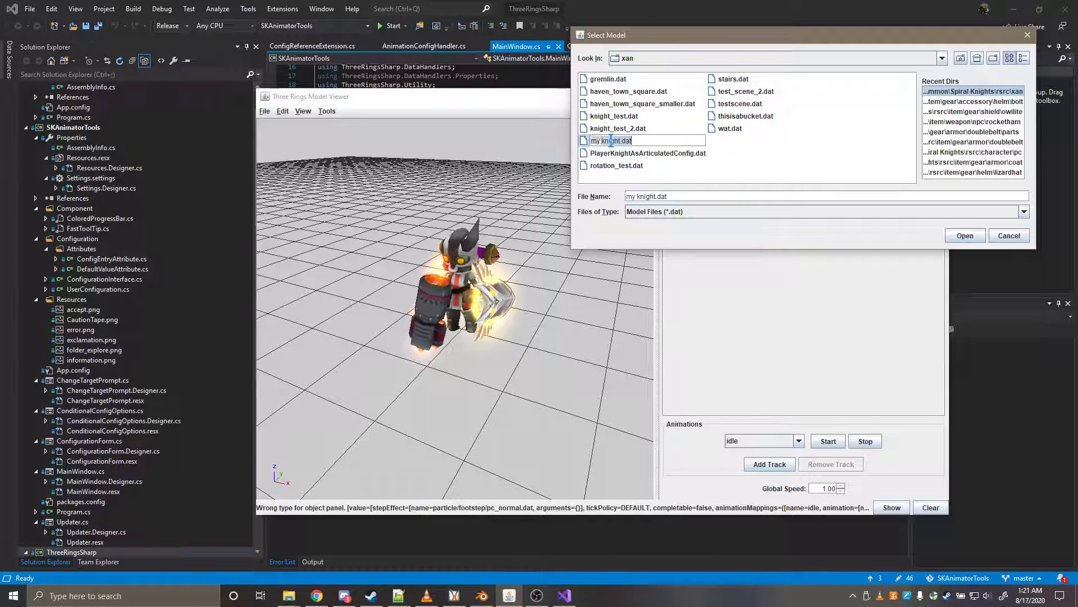
{"action": "left_click", "coordinate": [965, 235]}
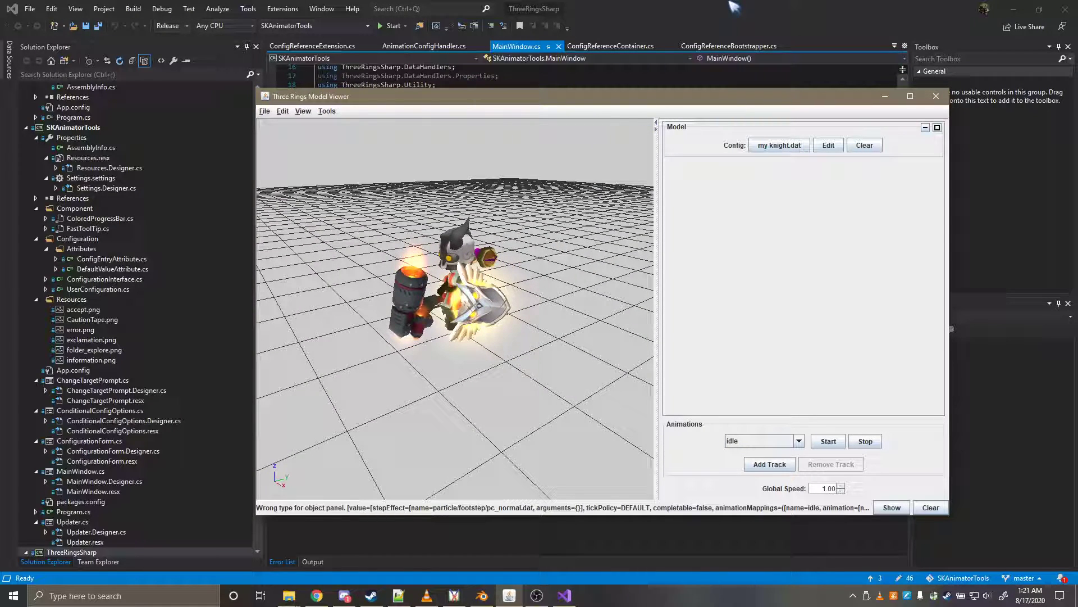
Step: Build and run the SKAnimatorTools project in Visual Studio with Ctrl+Shift+B
{"action": "left_click", "coordinate": [714, 6]}
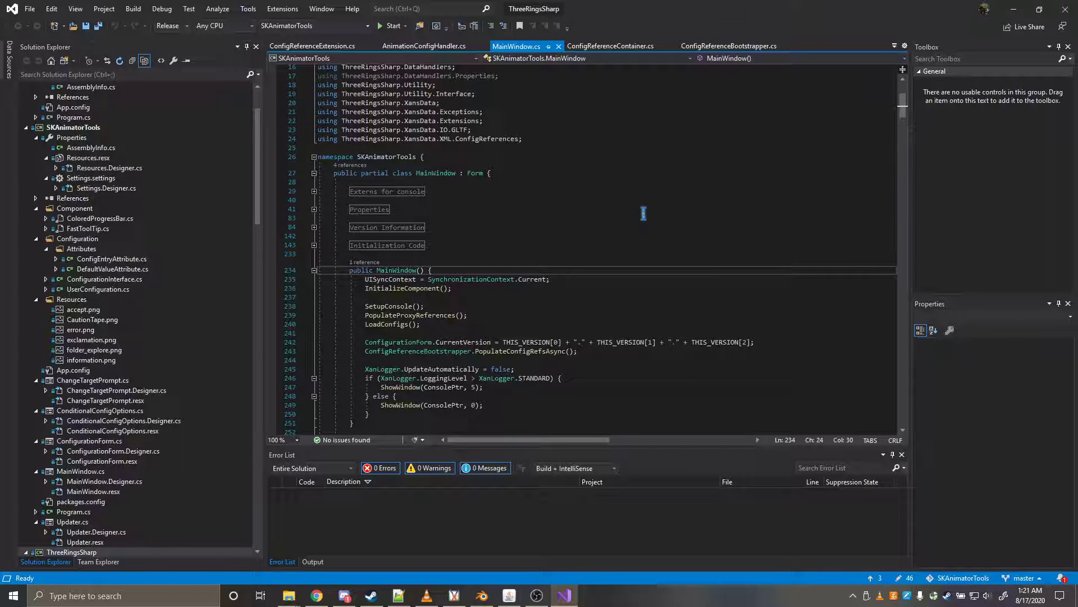
{"action": "key", "text": "ctrl+shift+b"}
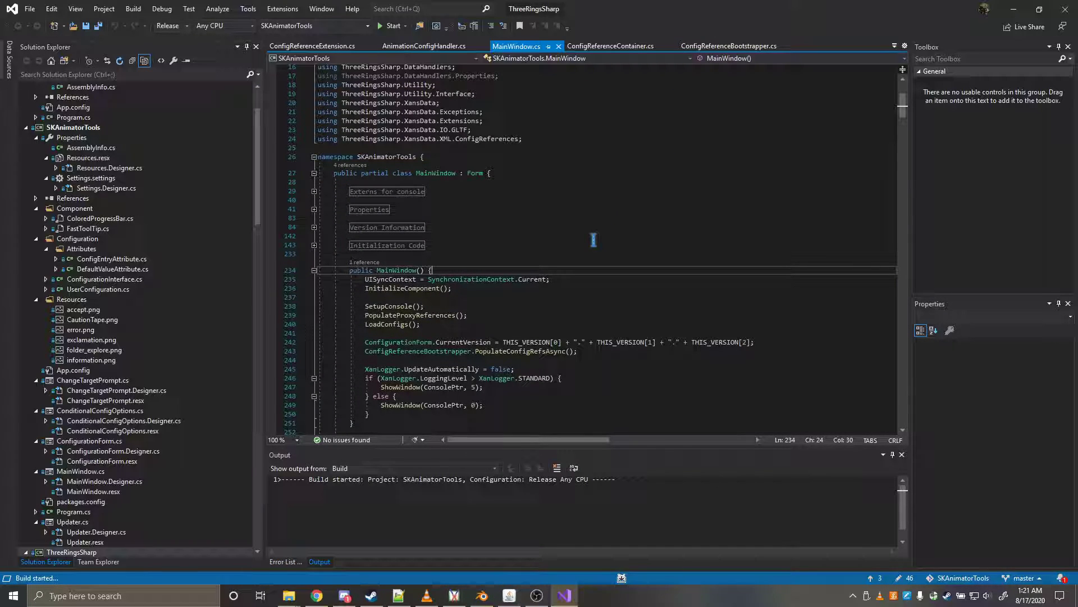
{"action": "scroll", "coordinate": [212, 270], "scroll_direction": "down", "scroll_amount": 15}
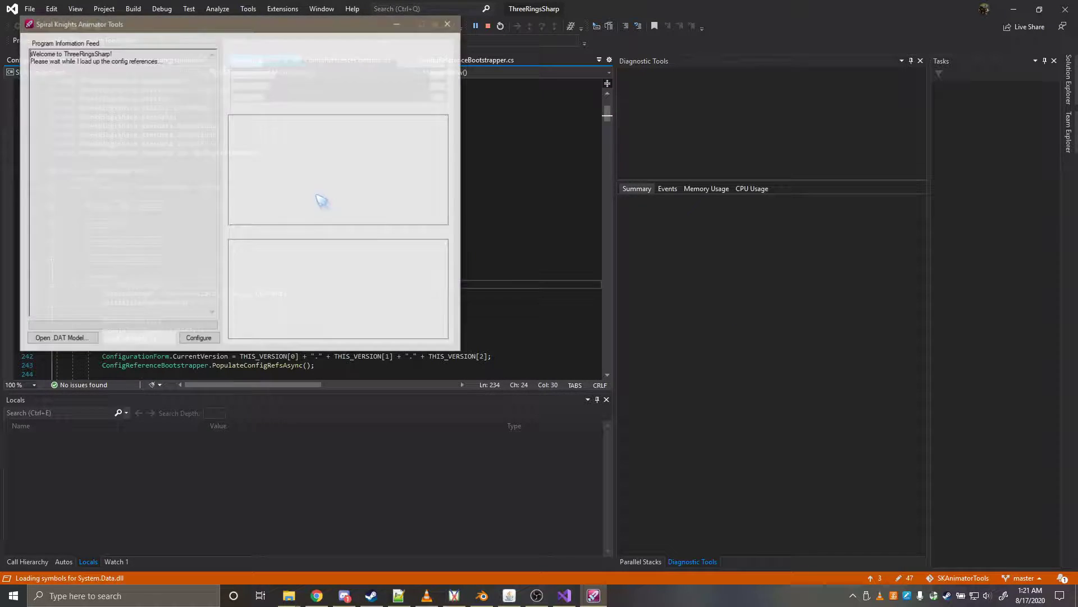
Step: Open xan/my knight.dat through Open .DAT Model... in the animator tools
{"action": "left_click", "coordinate": [74, 339]}
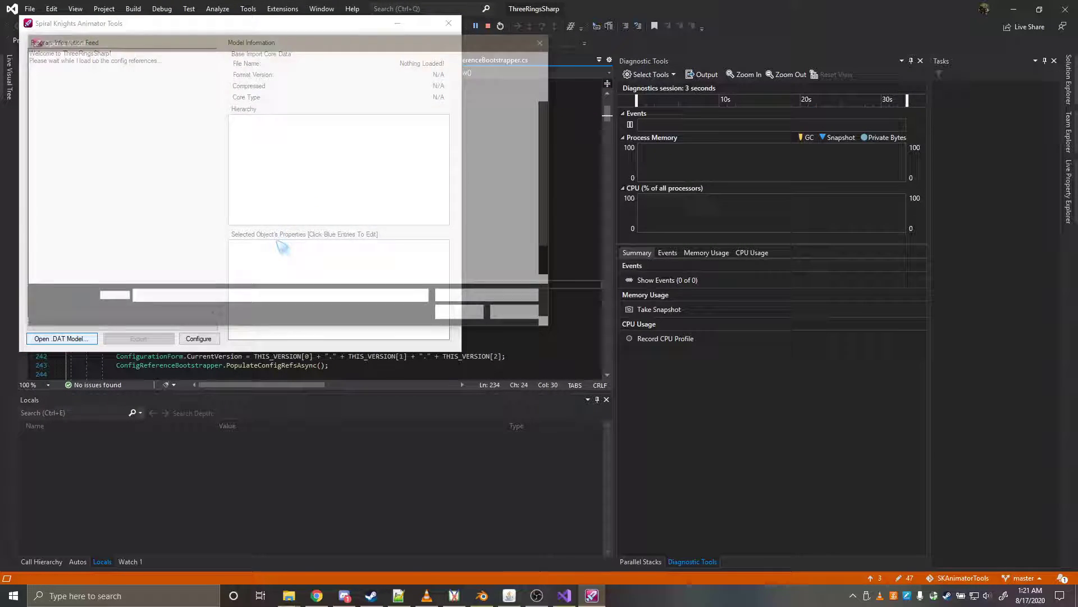
{"action": "double_click", "coordinate": [147, 267]}
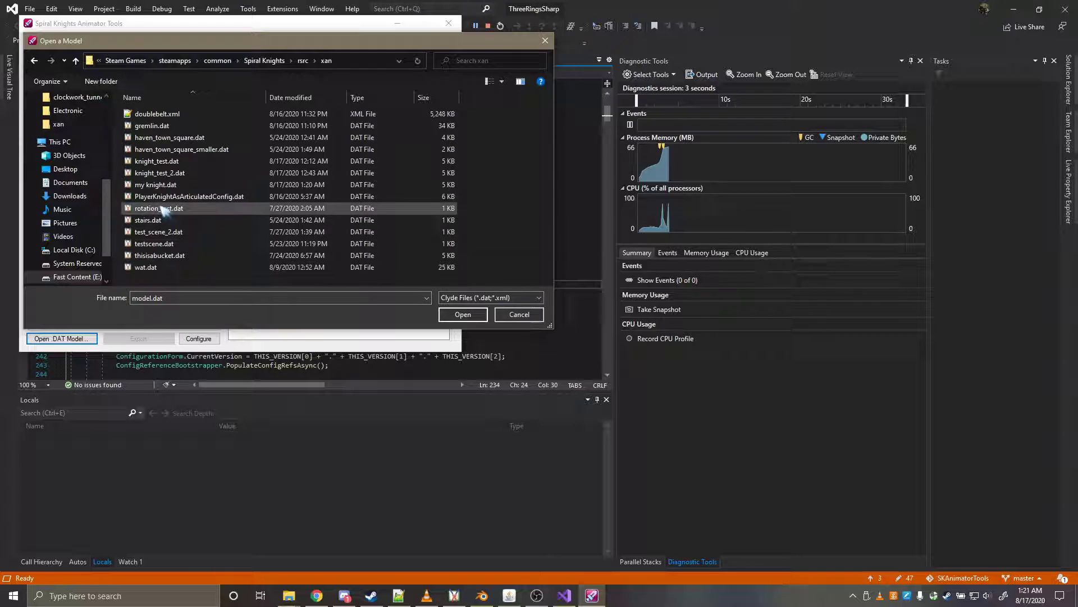
{"action": "double_click", "coordinate": [172, 185]}
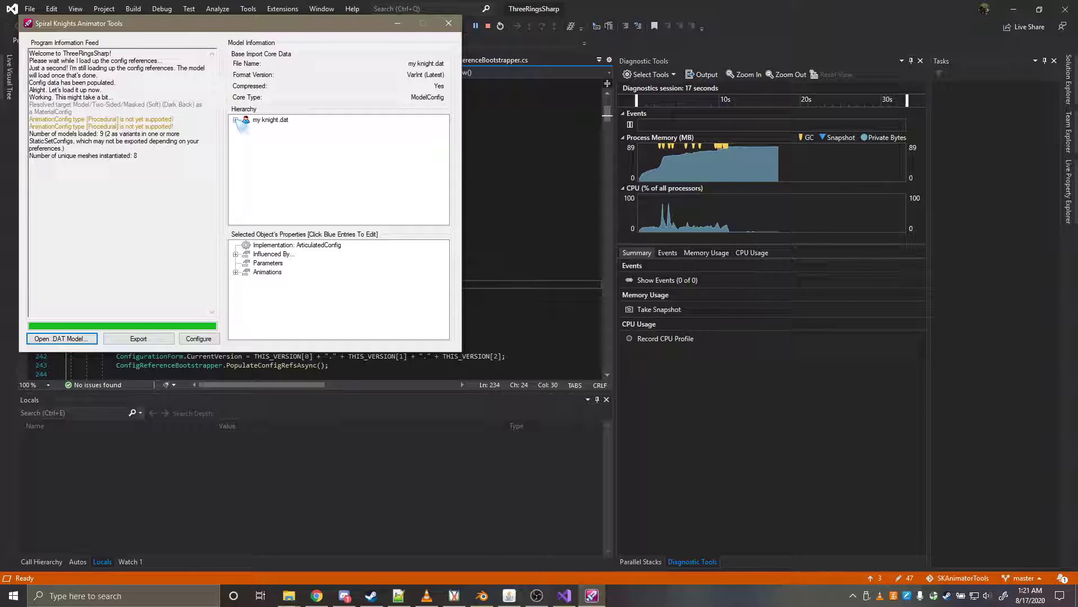
Step: Expand my knight.dat, browse model_face.dat's child parts, collapse it and select model_hd.dat
{"action": "left_click", "coordinate": [235, 120]}
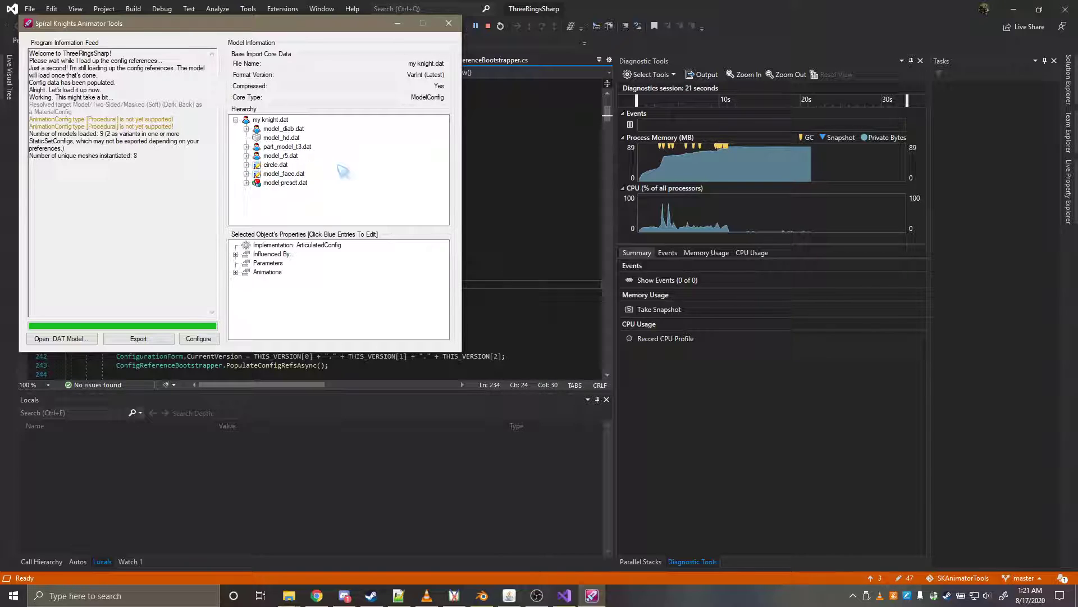
{"action": "left_click", "coordinate": [271, 175]}
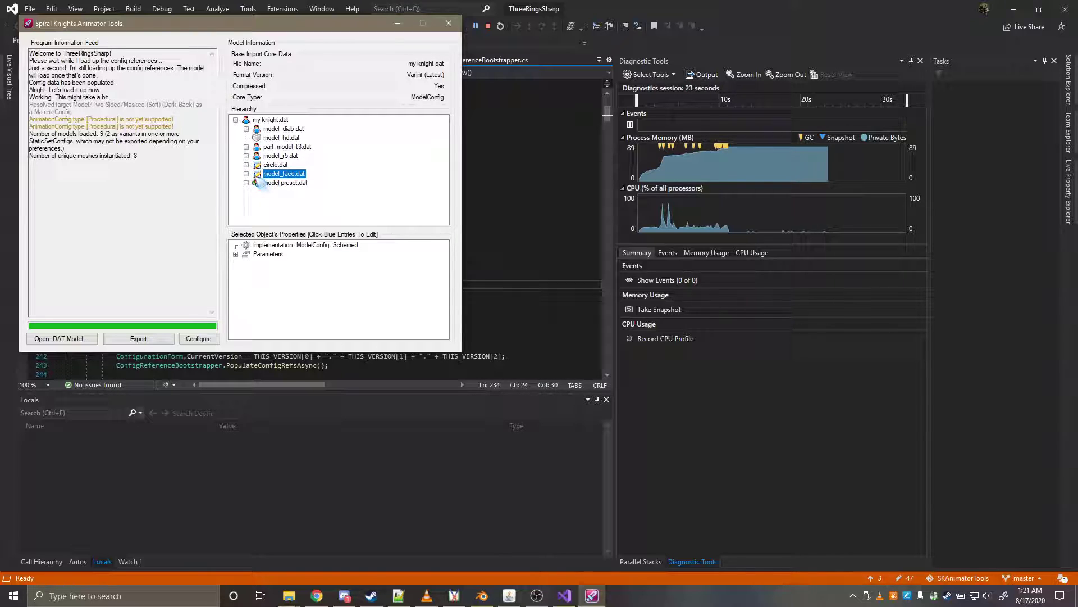
{"action": "double_click", "coordinate": [283, 175]}
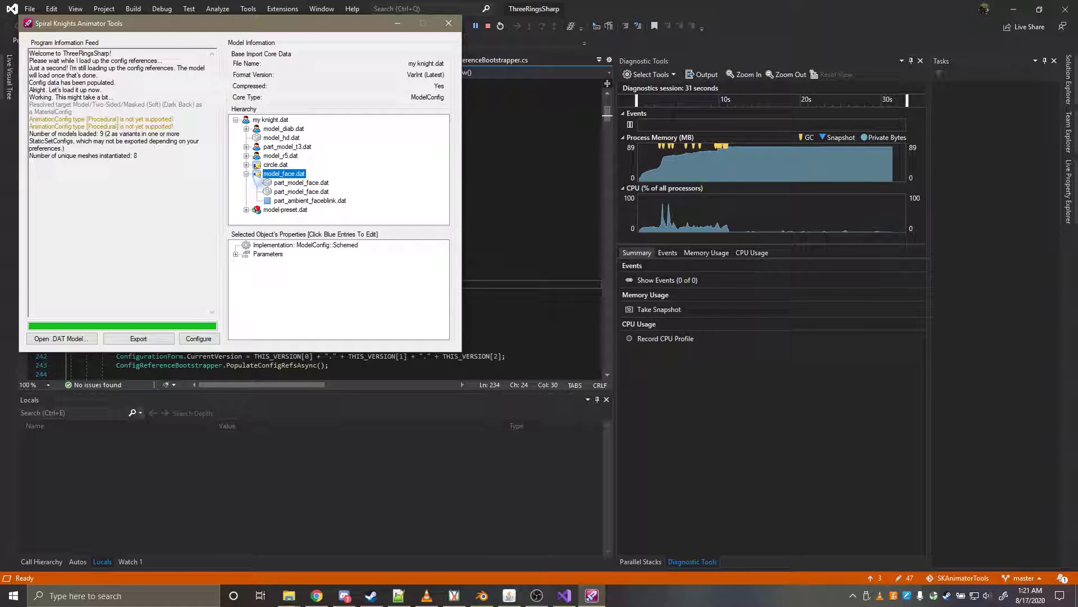
{"action": "left_click", "coordinate": [297, 183]}
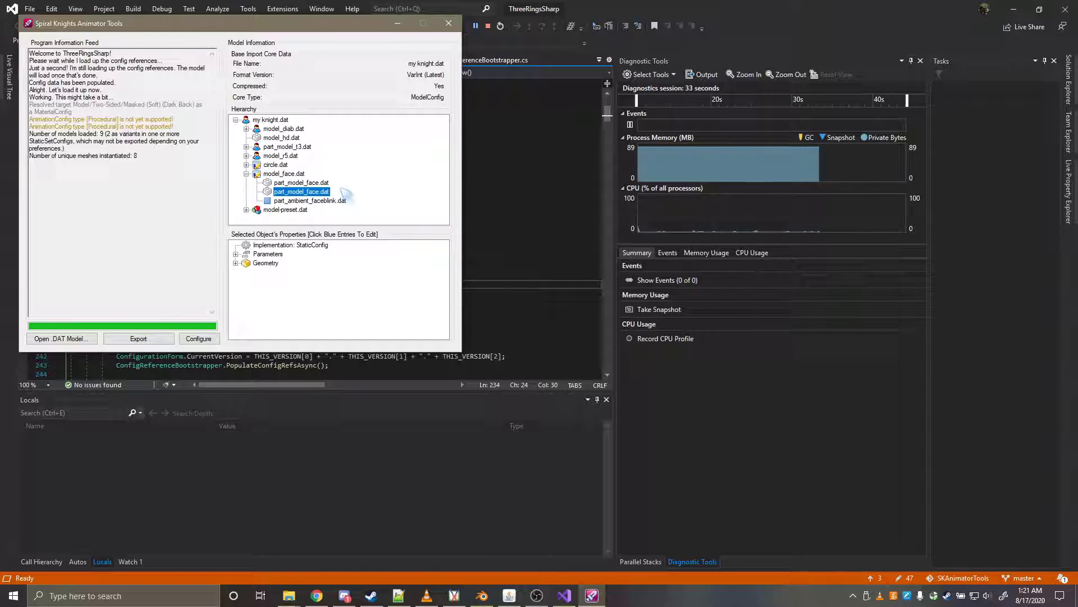
{"action": "left_click", "coordinate": [306, 191]}
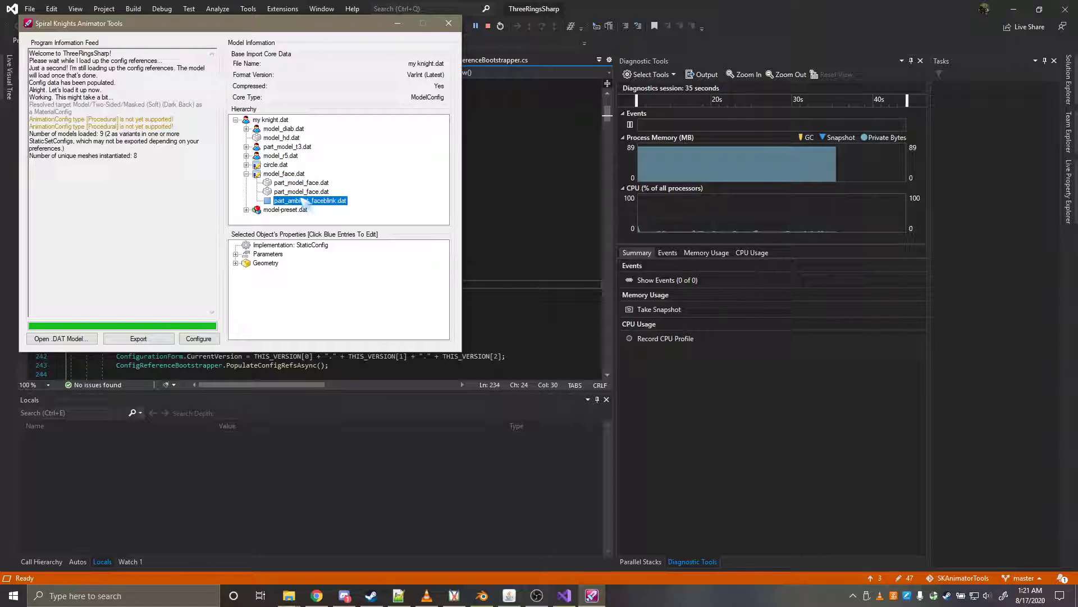
{"action": "left_click", "coordinate": [309, 201]}
{"action": "left_click", "coordinate": [283, 174]}
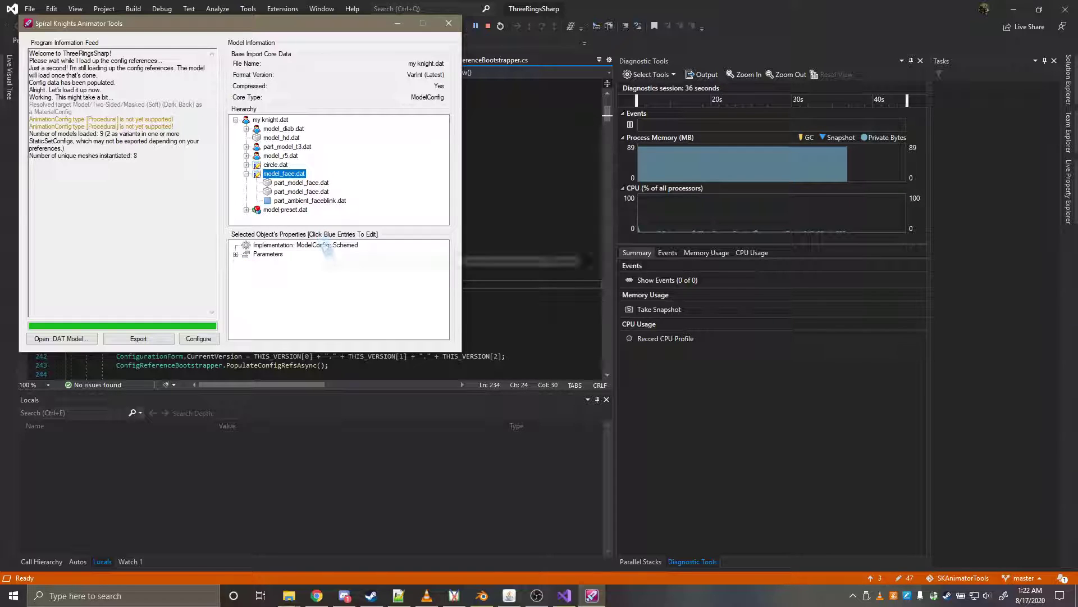
{"action": "left_click", "coordinate": [317, 192]}
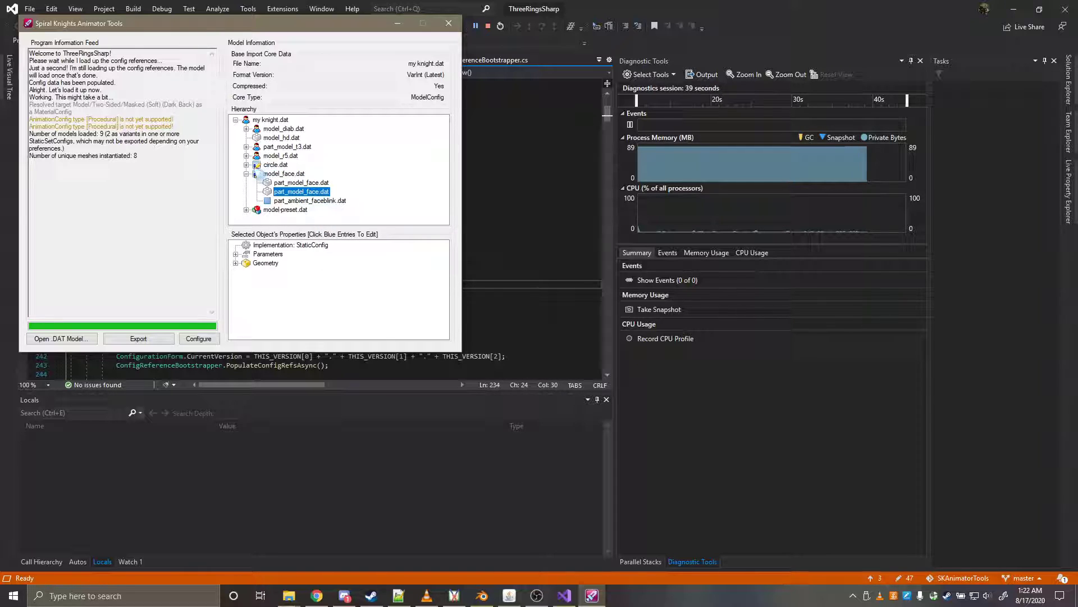
{"action": "left_click", "coordinate": [246, 174]}
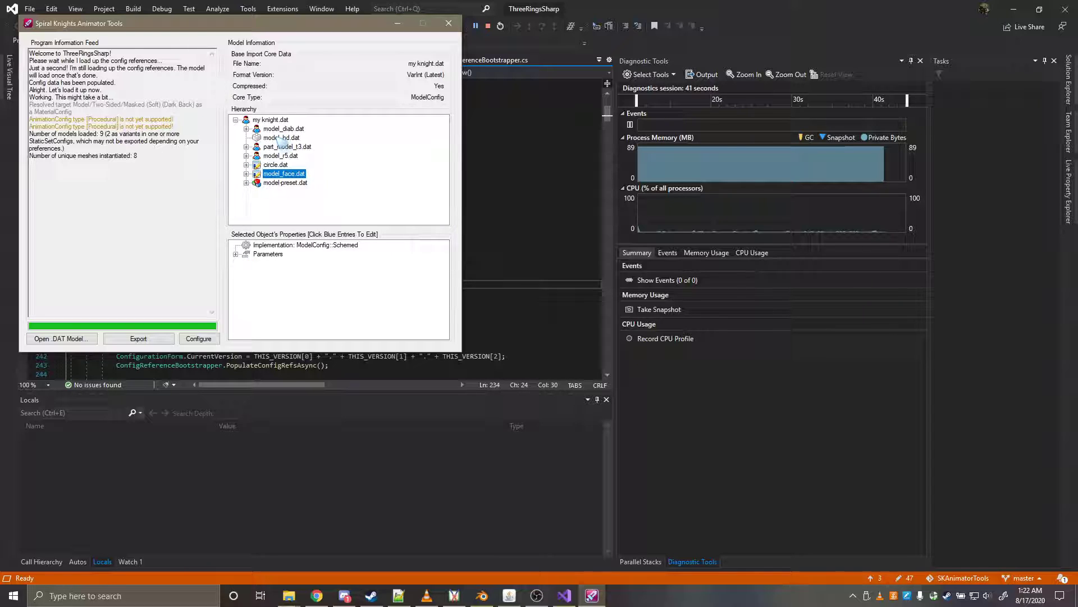
{"action": "left_click", "coordinate": [279, 139]}
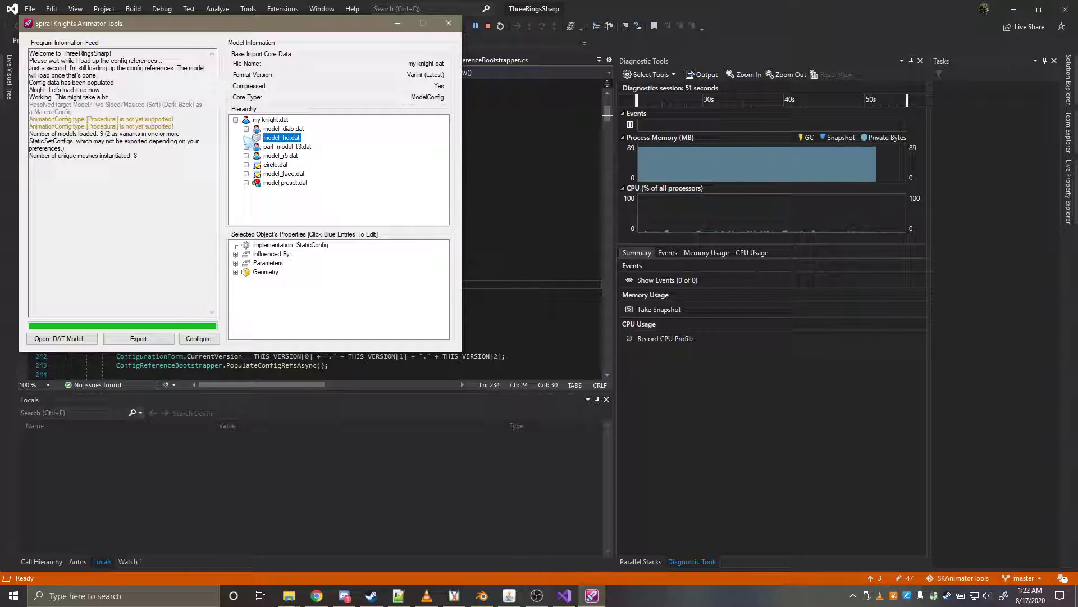
Step: Expand model_diab.dat down through the goggles preset's schemed and conditional LOD wrappers
{"action": "left_click", "coordinate": [246, 129]}
{"action": "left_click", "coordinate": [298, 137]}
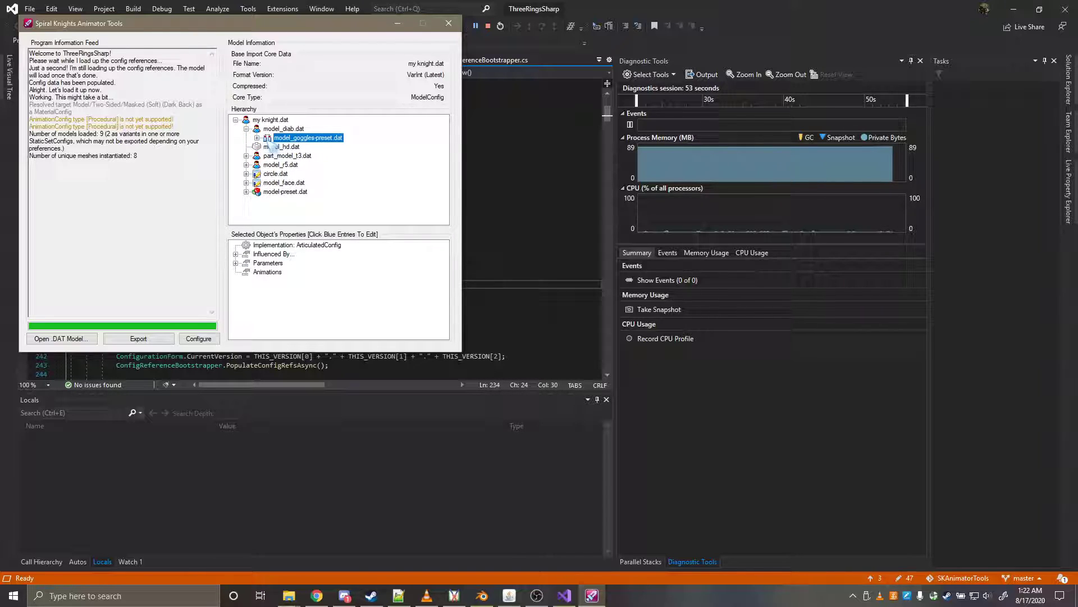
{"action": "left_click", "coordinate": [257, 138]}
{"action": "left_click", "coordinate": [314, 146]}
{"action": "left_click", "coordinate": [268, 147]}
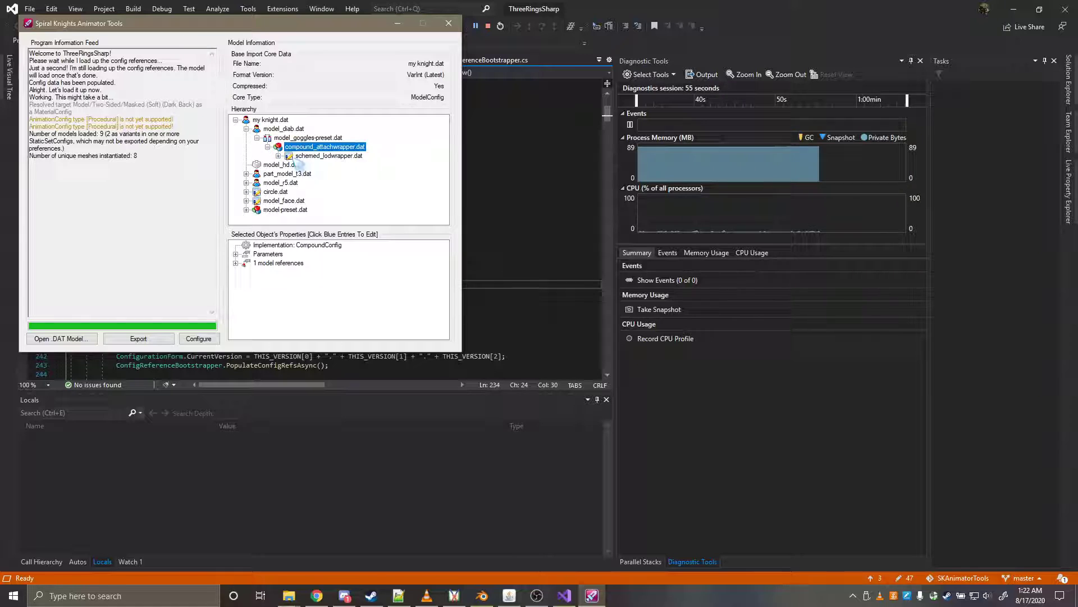
{"action": "left_click", "coordinate": [329, 156]}
{"action": "left_click", "coordinate": [279, 155]}
{"action": "left_click", "coordinate": [325, 164]}
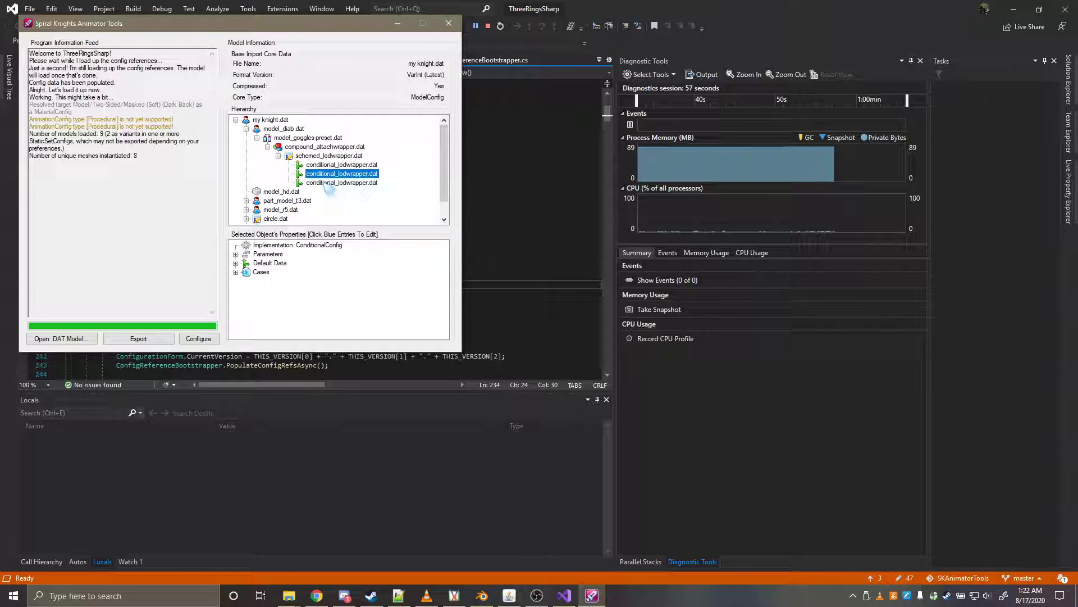
{"action": "left_click", "coordinate": [325, 174]}
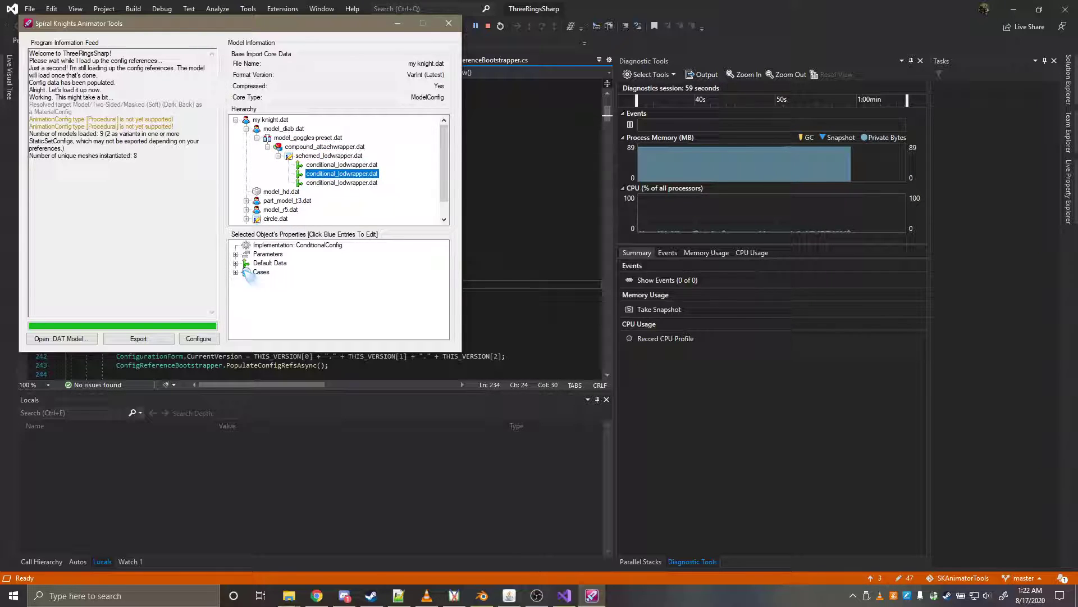
Step: Compare the conditional_lodwrapper Cases, finding Case 0's Model is null, then collapse model_diab.dat
{"action": "left_click", "coordinate": [235, 272]}
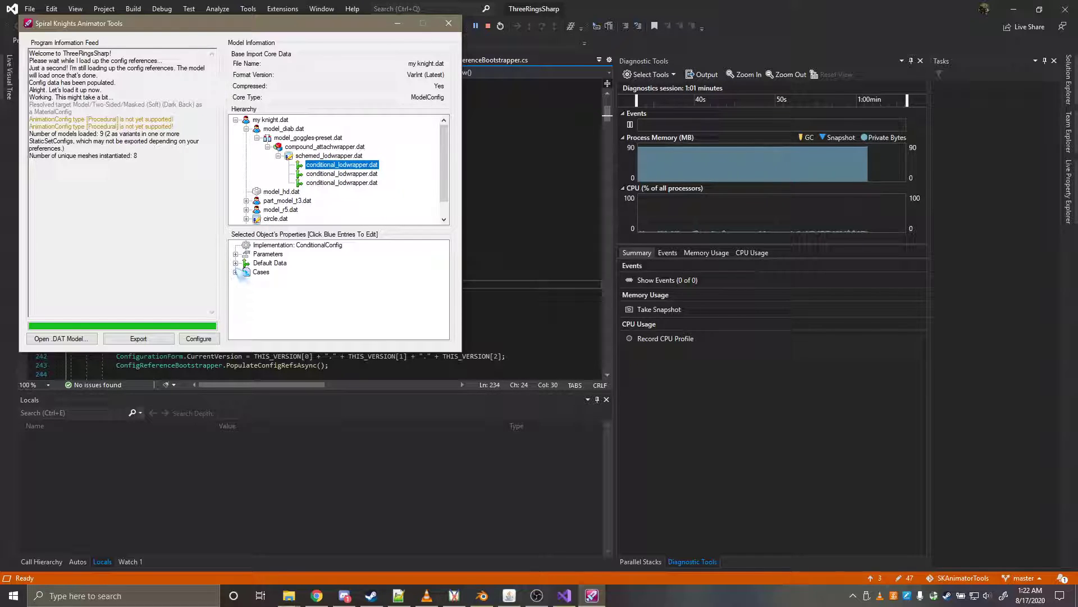
{"action": "left_click", "coordinate": [246, 281]}
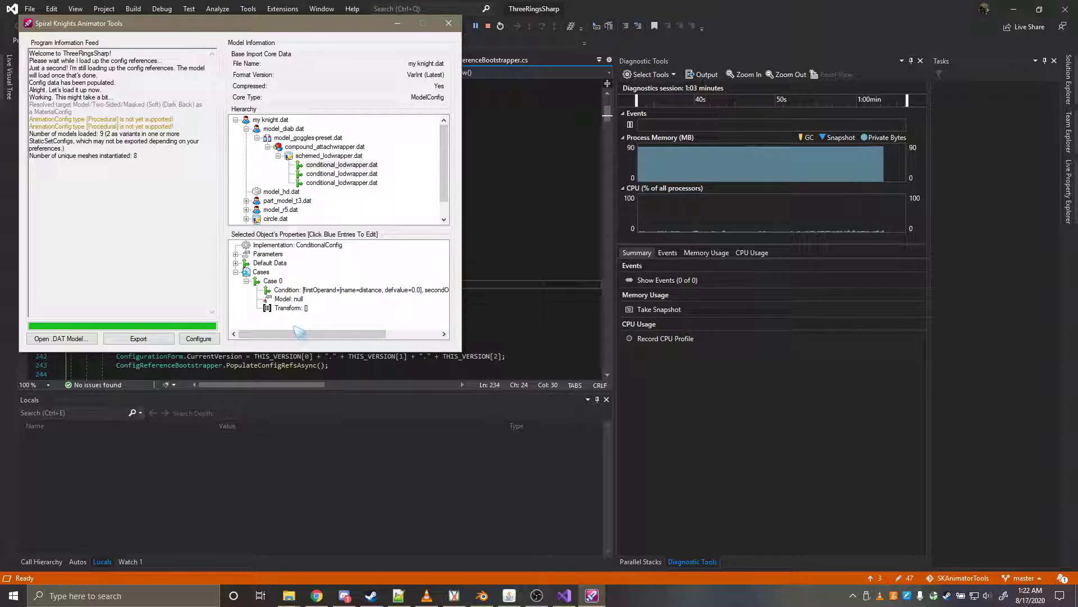
{"action": "mouse_move", "coordinate": [315, 334]}
{"action": "left_mouse_down"}
{"action": "mouse_move", "coordinate": [376, 335]}
{"action": "mouse_move", "coordinate": [298, 334]}
{"action": "left_mouse_up"}
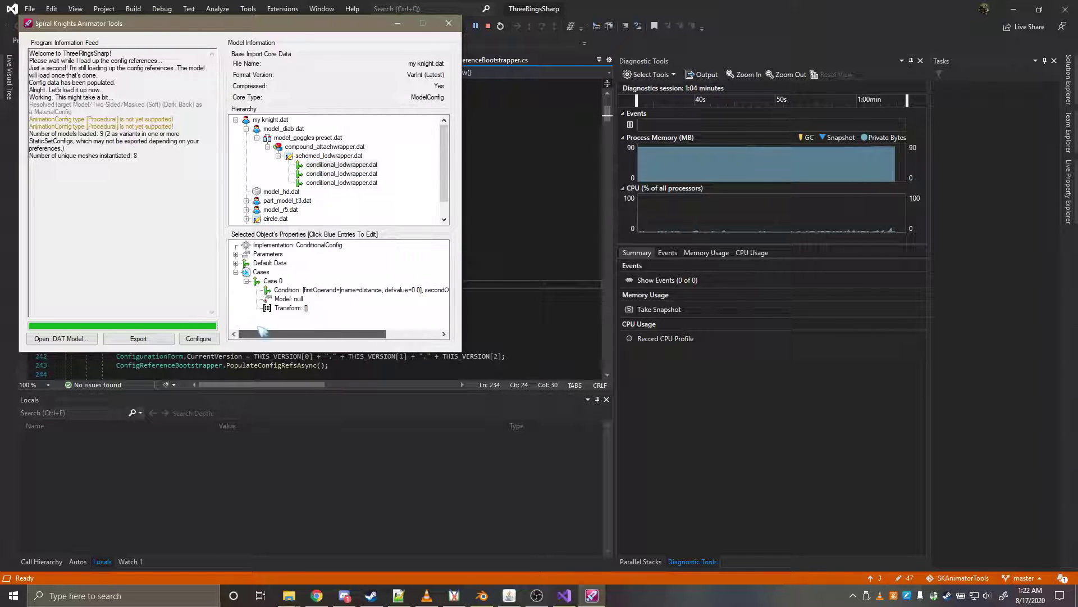
{"action": "left_click", "coordinate": [236, 272]}
{"action": "left_click", "coordinate": [341, 165]}
{"action": "left_click", "coordinate": [342, 174]}
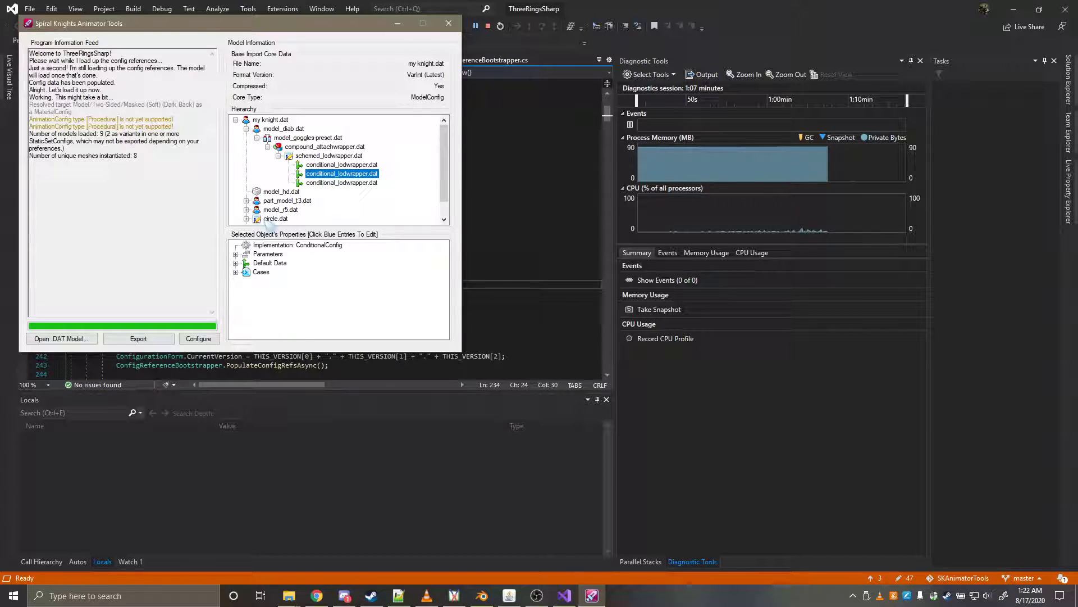
{"action": "left_click", "coordinate": [236, 272]}
{"action": "left_click", "coordinate": [236, 271]}
{"action": "left_click", "coordinate": [236, 271]}
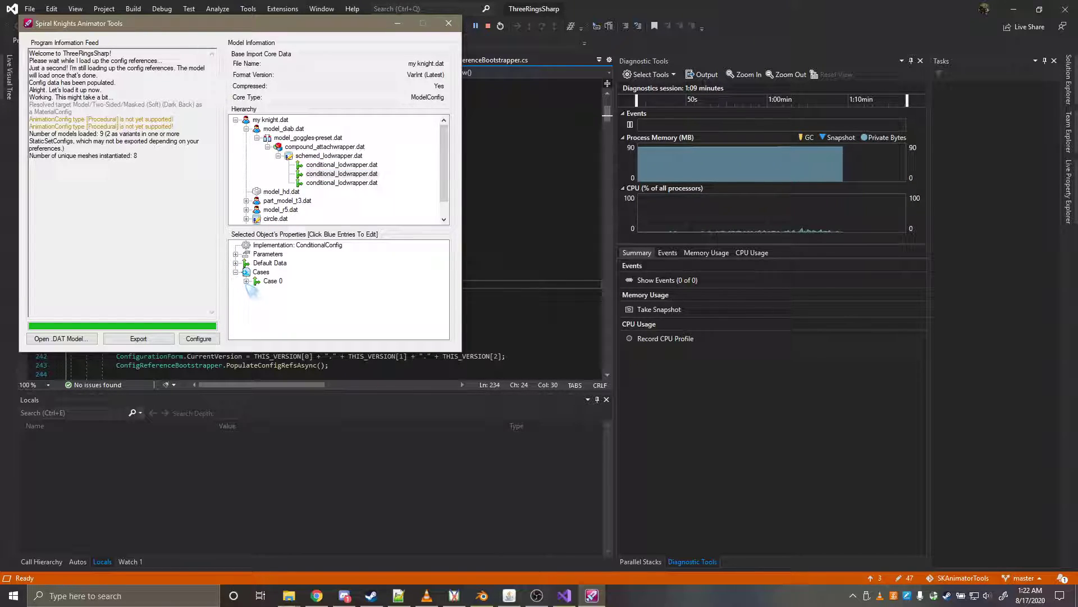
{"action": "left_click", "coordinate": [246, 281]}
{"action": "left_click", "coordinate": [289, 299]}
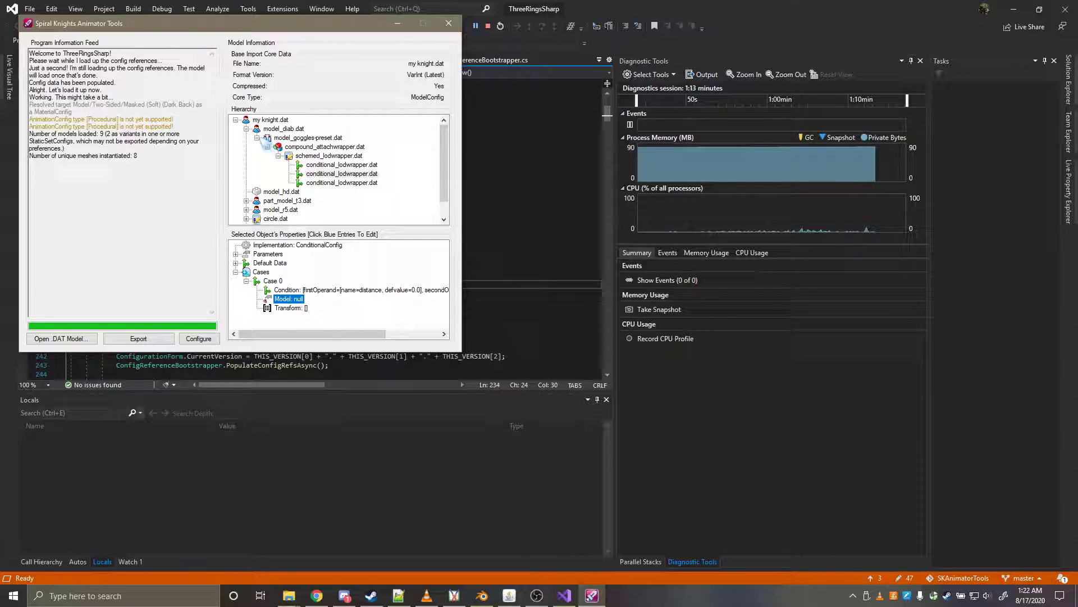
{"action": "double_click", "coordinate": [281, 129]}
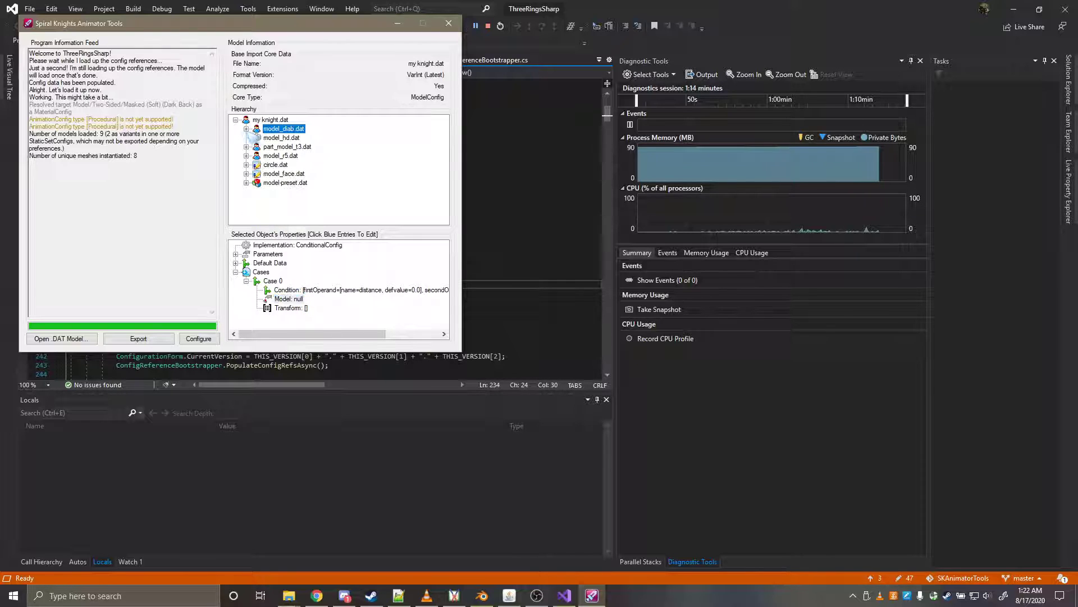
Step: Inspect part_model_t3.dat, model_r5.dat and model-preset.dat's model-base entries
{"action": "left_click", "coordinate": [281, 146]}
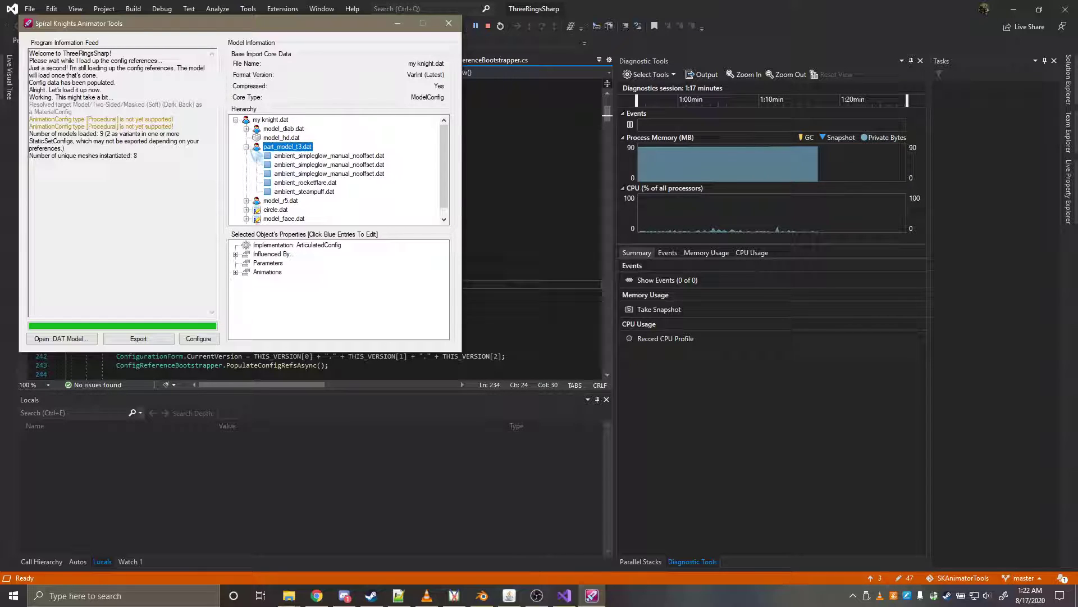
{"action": "left_click", "coordinate": [246, 147]}
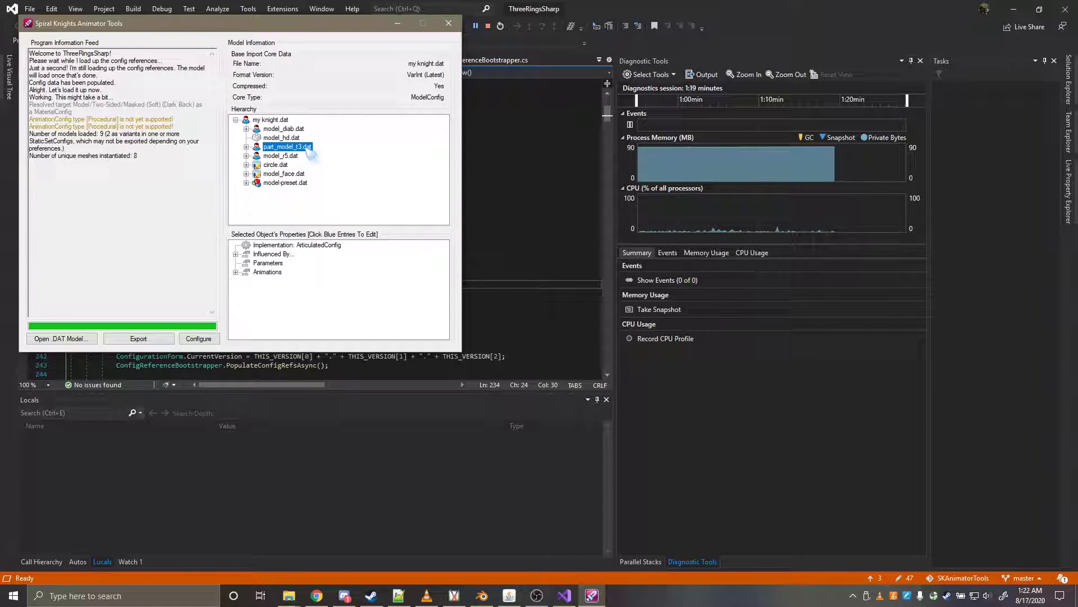
{"action": "left_click", "coordinate": [281, 156]}
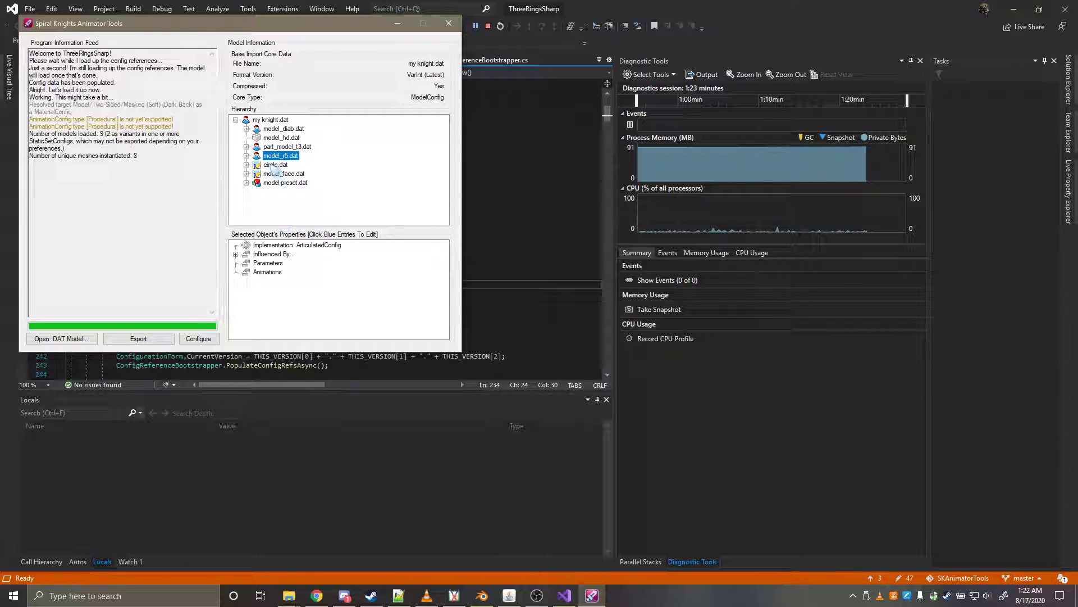
{"action": "left_click", "coordinate": [246, 182]}
{"action": "left_click", "coordinate": [285, 184]}
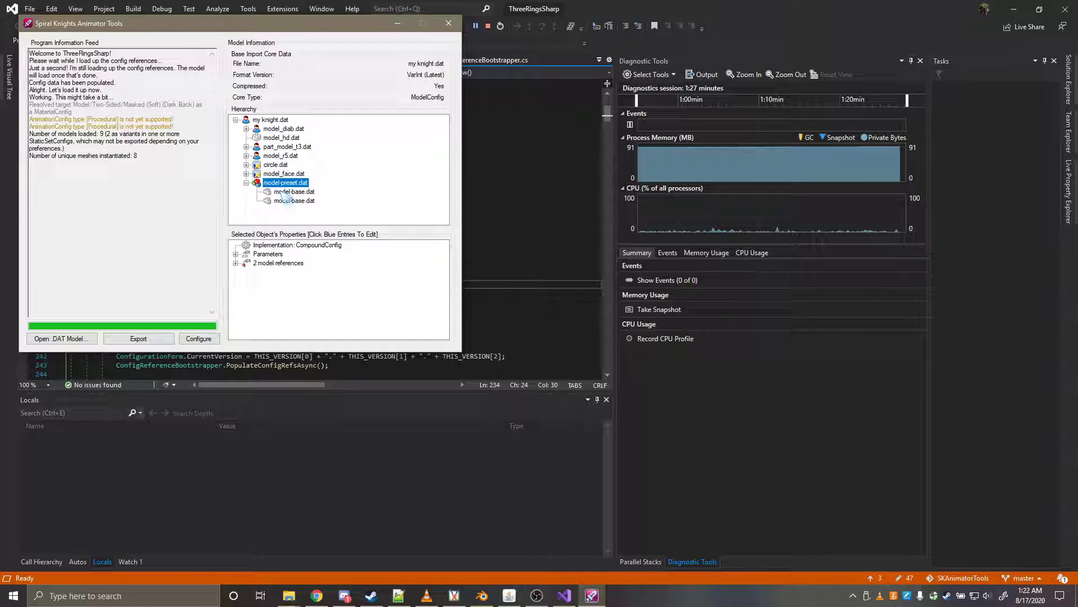
{"action": "left_click", "coordinate": [292, 191]}
{"action": "left_click", "coordinate": [288, 202]}
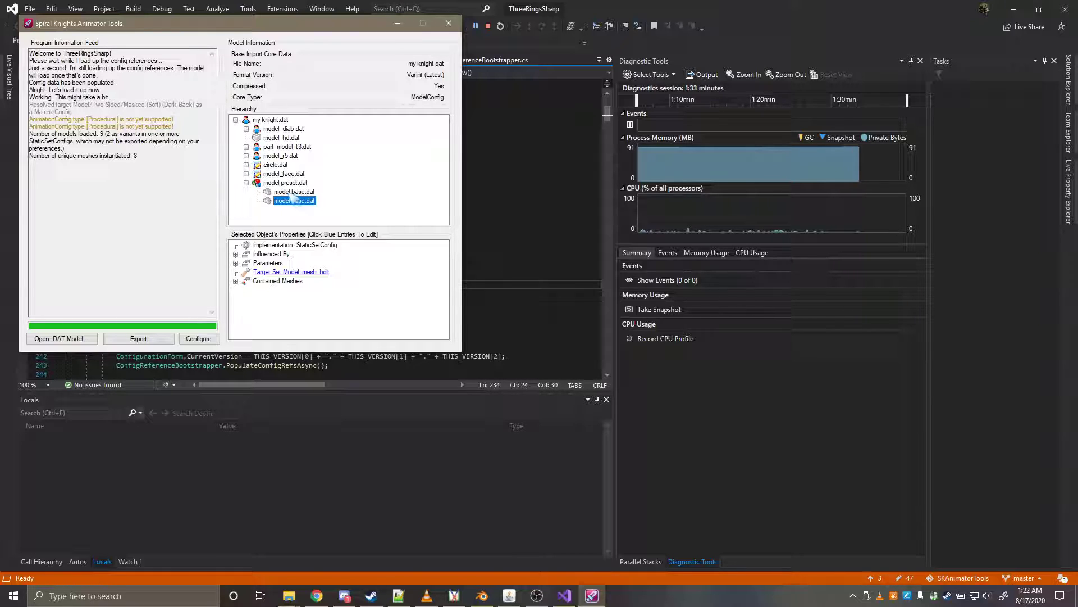
{"action": "left_click", "coordinate": [291, 192]}
Step: Apply mesh_bolt as the Target Set Model and export the model as 'my knight'
{"action": "left_click", "coordinate": [314, 272]}
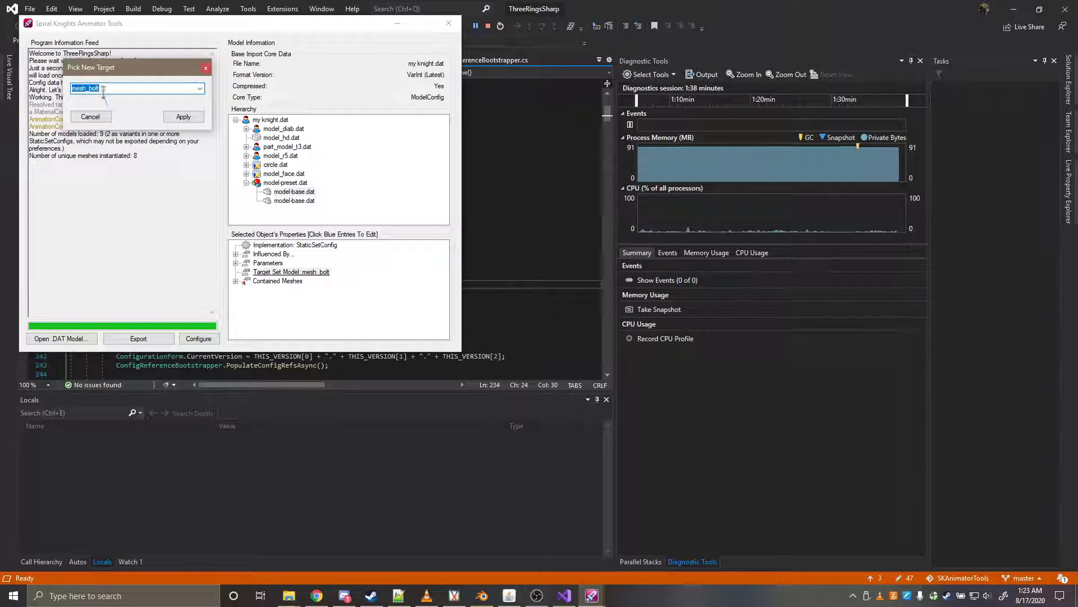
{"action": "left_click", "coordinate": [183, 117]}
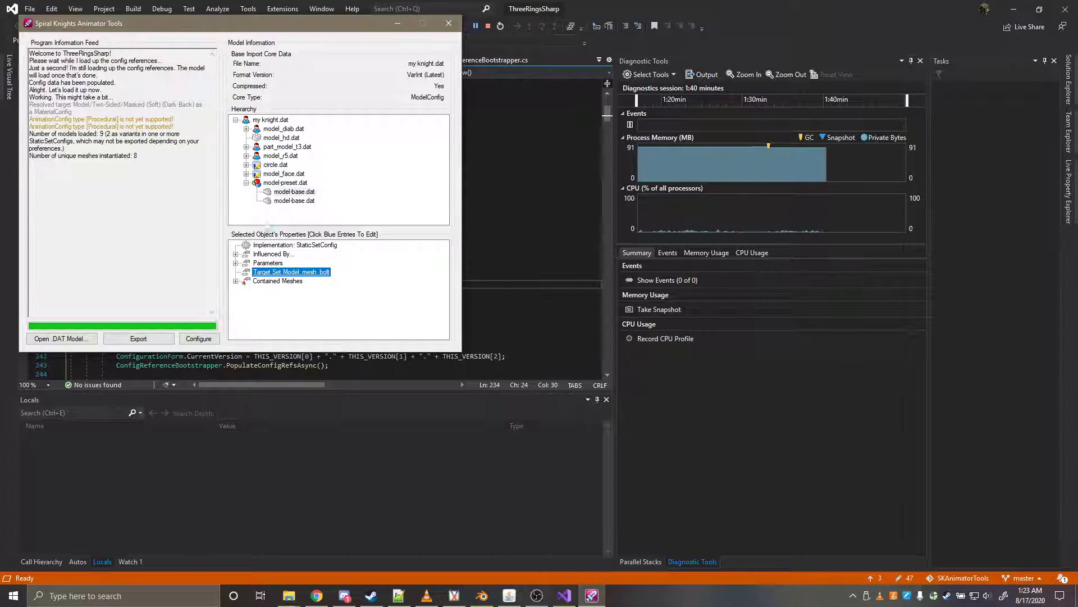
{"action": "left_click", "coordinate": [139, 338]}
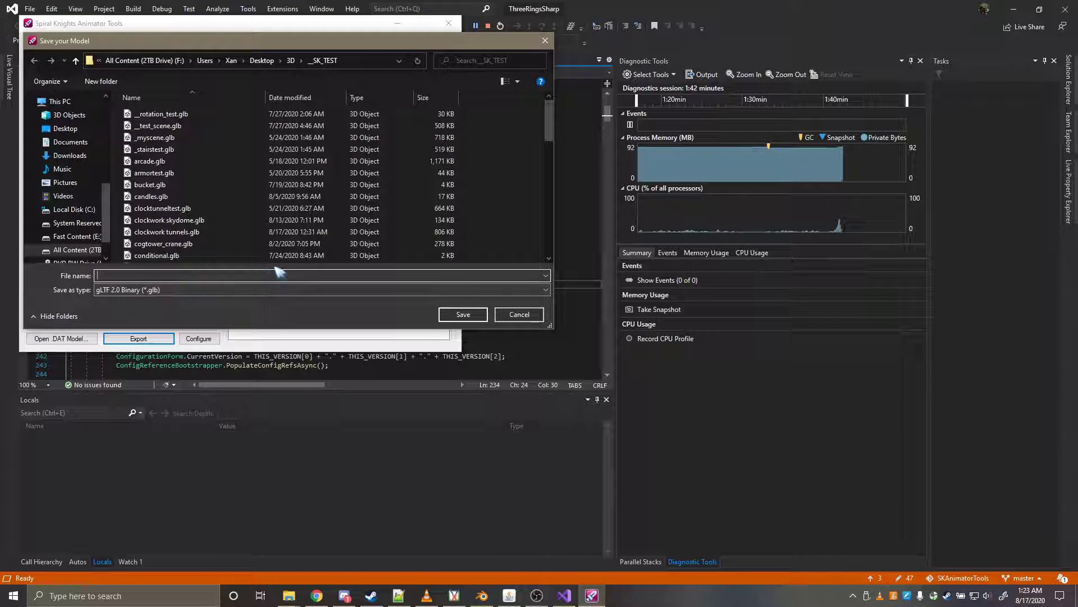
{"action": "type", "text": "my knight"}
{"action": "key", "text": "Return"}
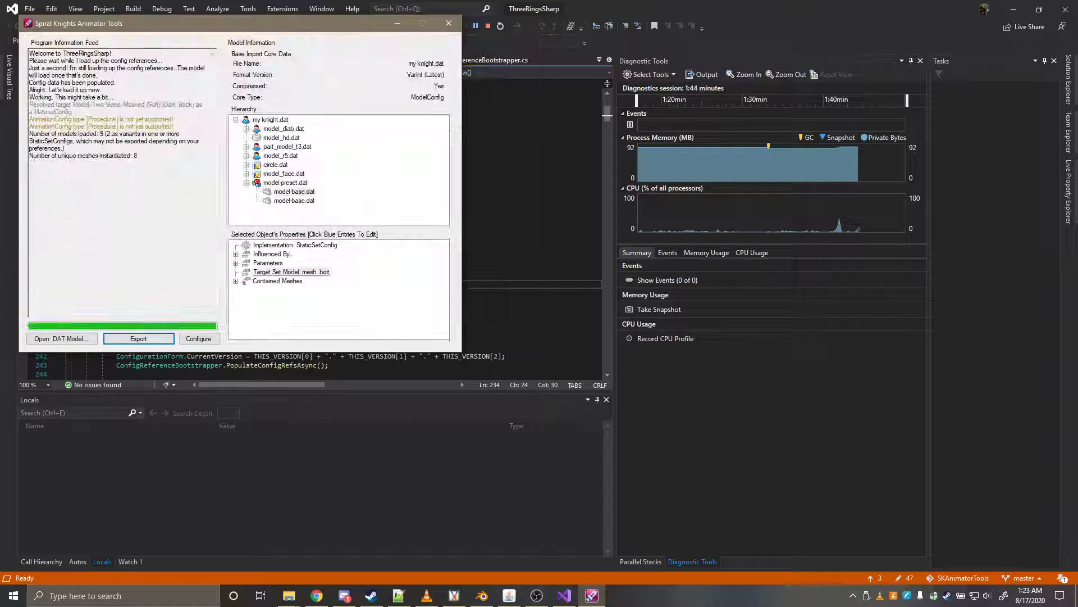
Step: Return Blender to Object Mode and delete the previously imported objects
{"action": "left_click", "coordinate": [482, 594]}
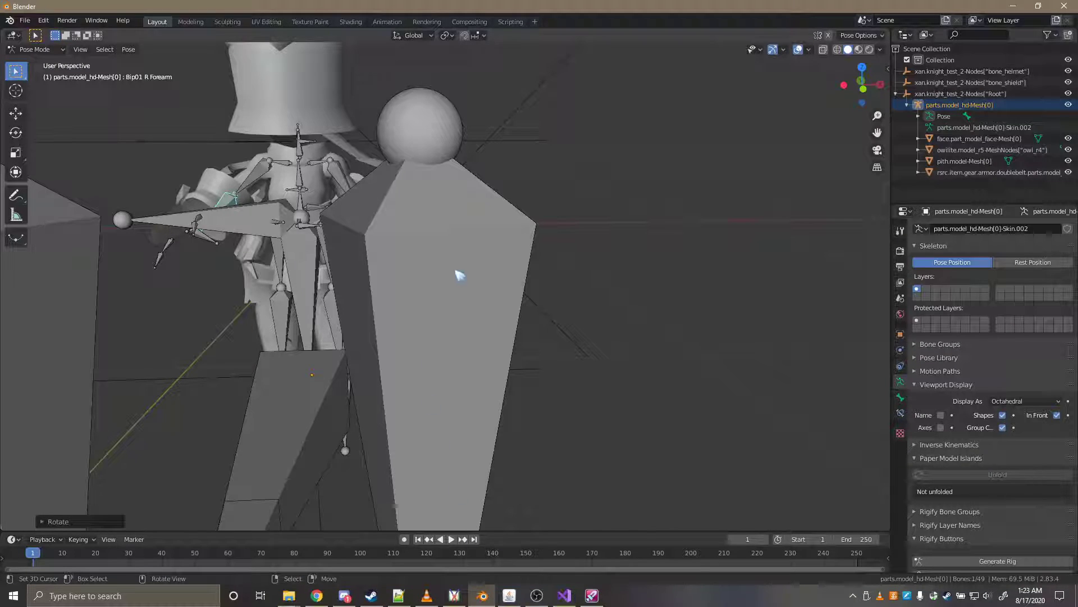
{"action": "left_click", "coordinate": [35, 49]}
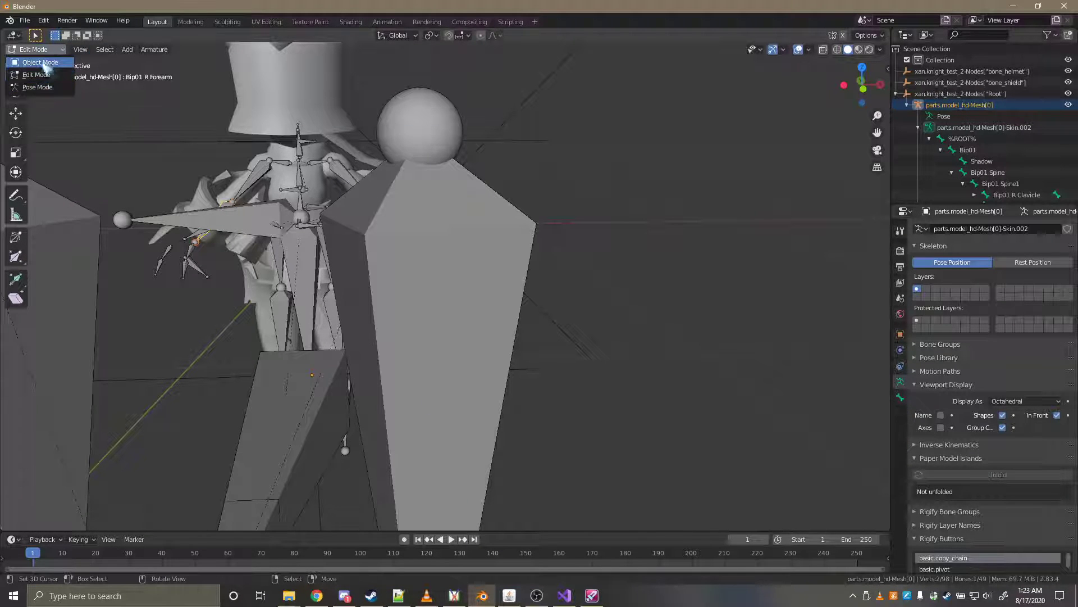
{"action": "left_click", "coordinate": [45, 62]}
{"action": "key", "text": "Delete"}
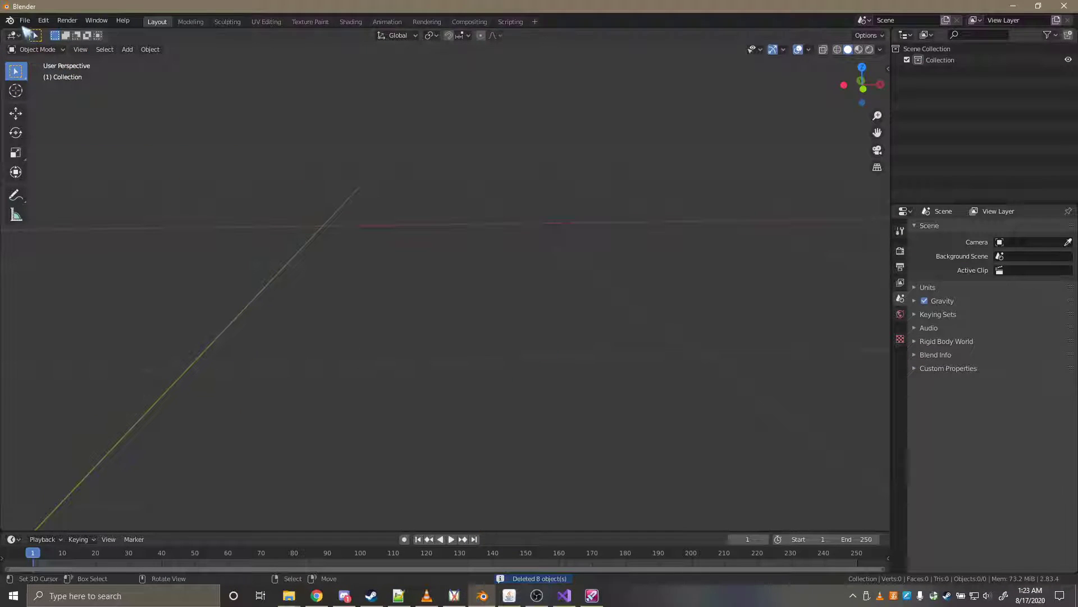
Step: Import my knight.glb as glTF 2.0 and orbit in close to the knight
{"action": "left_click", "coordinate": [25, 21]}
{"action": "mouse_move", "coordinate": [91, 172]}
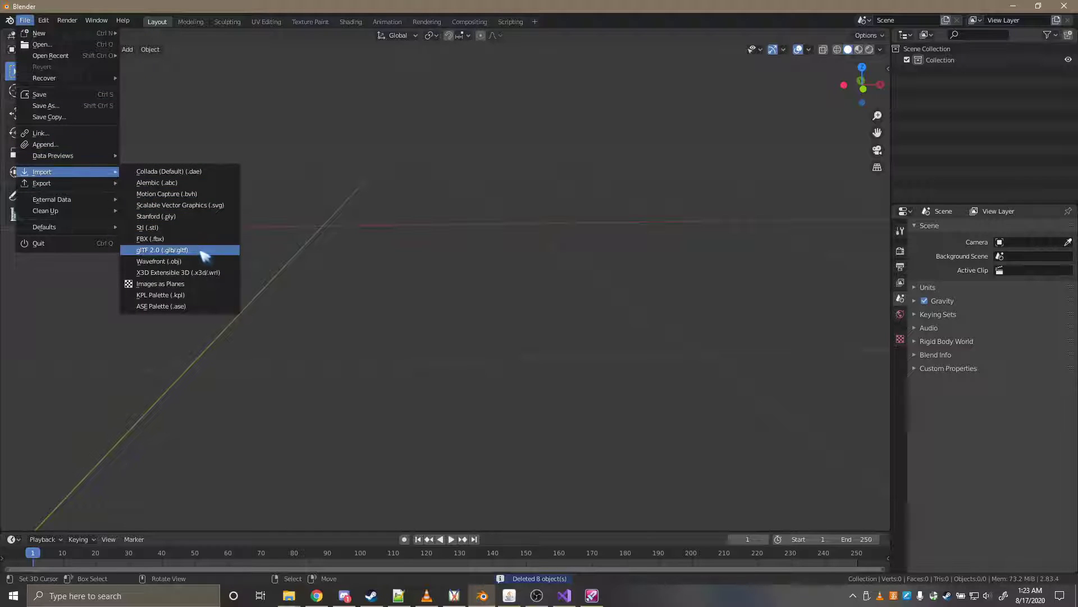
{"action": "left_click", "coordinate": [204, 249]}
{"action": "left_click", "coordinate": [483, 472]}
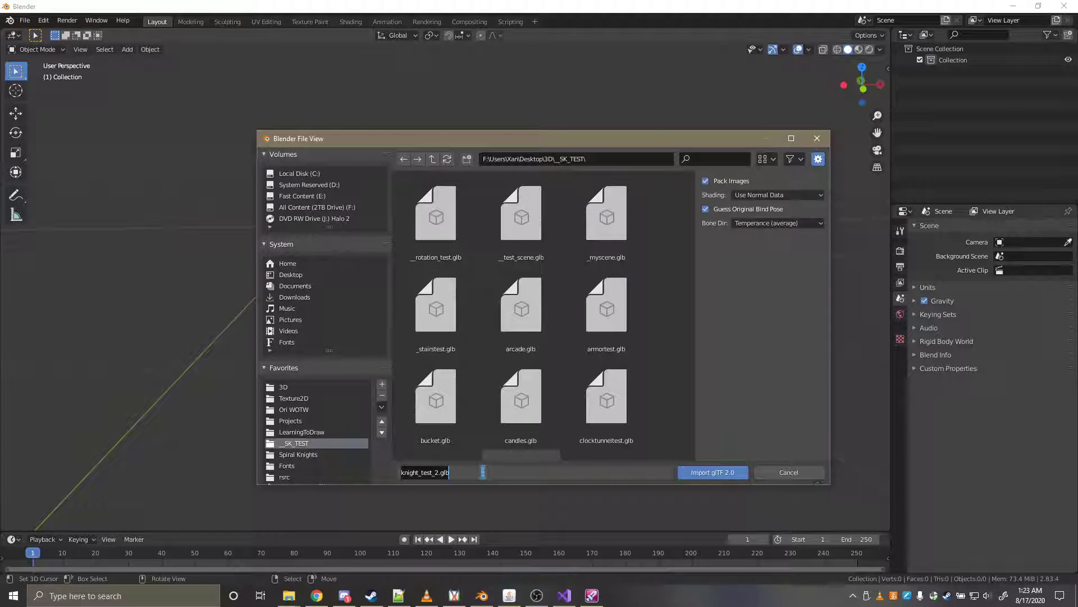
{"action": "type", "text": "my knigh"}
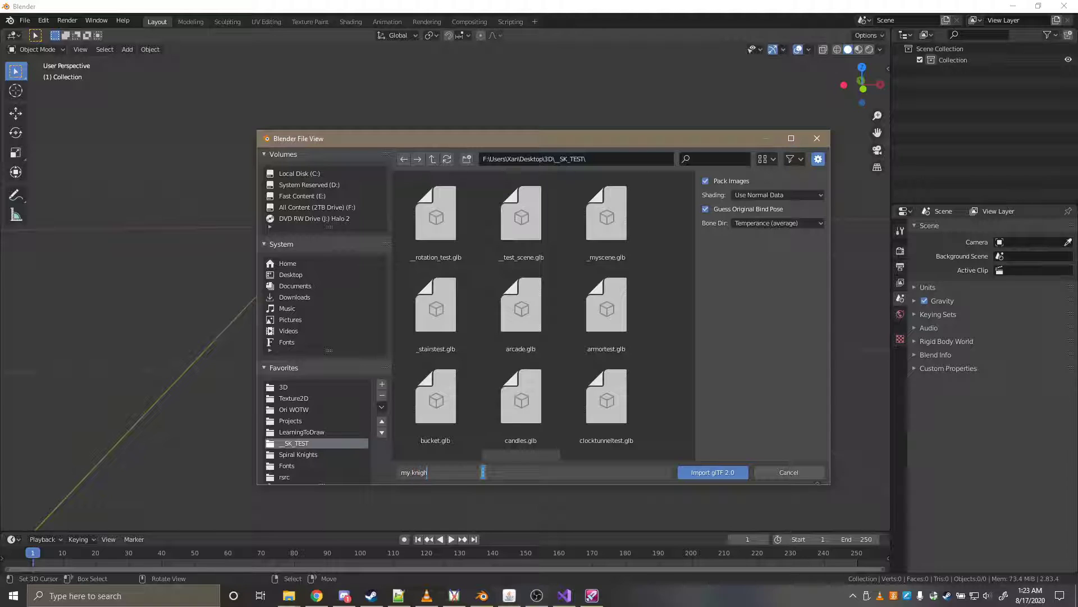
{"action": "type", "text": "t.glb"}
{"action": "key", "text": "Return"}
{"action": "middle_click_drag", "start_coordinate": [489, 407], "coordinate": [445, 373]}
{"action": "key", "text": "shift+grave"}
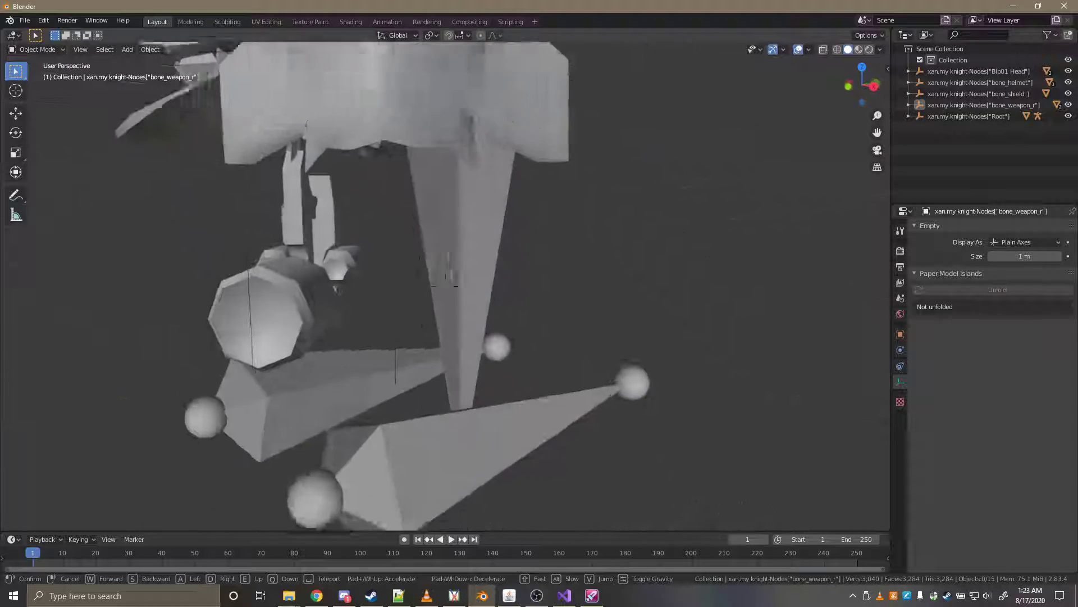
{"action": "key", "text": "s"}
{"action": "left_click", "coordinate": [694, 311]}
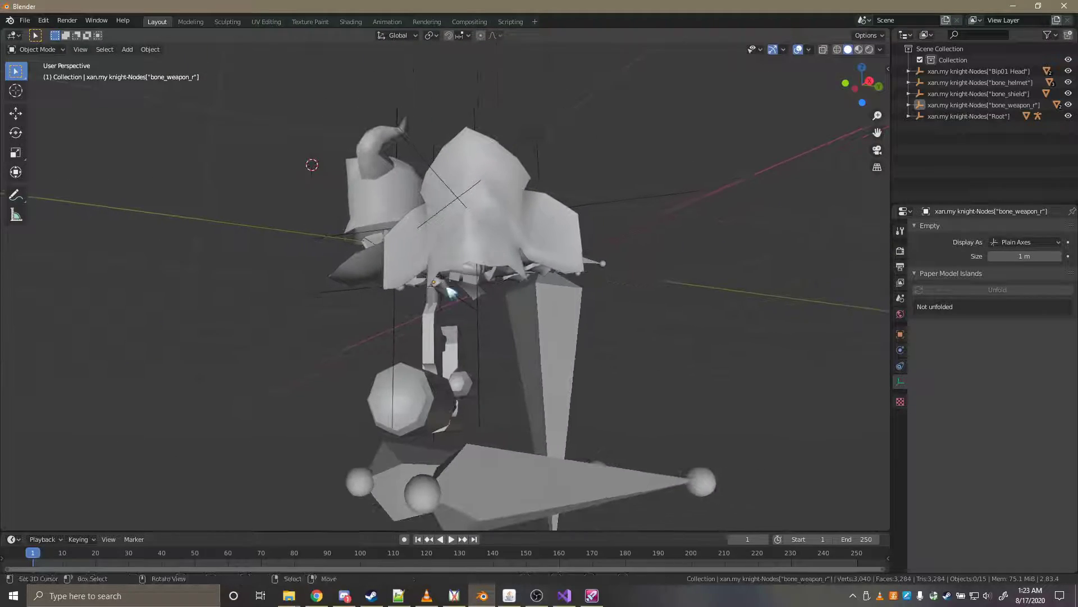
{"action": "key", "text": "a"}
{"action": "key", "text": "alt+a"}
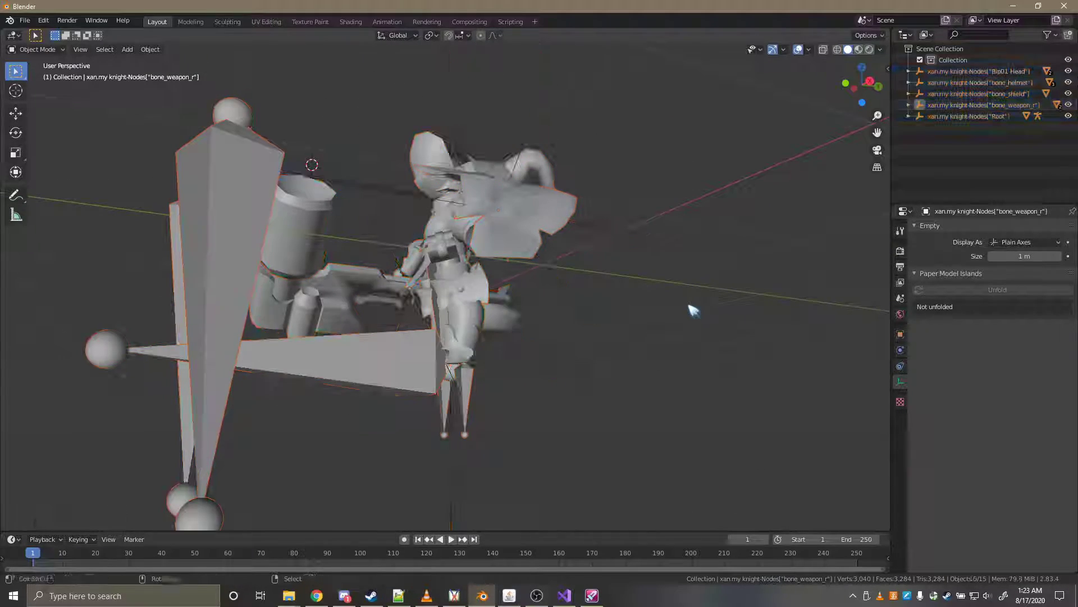
{"action": "key", "text": "shift+grave"}
{"action": "key", "text": "w"}
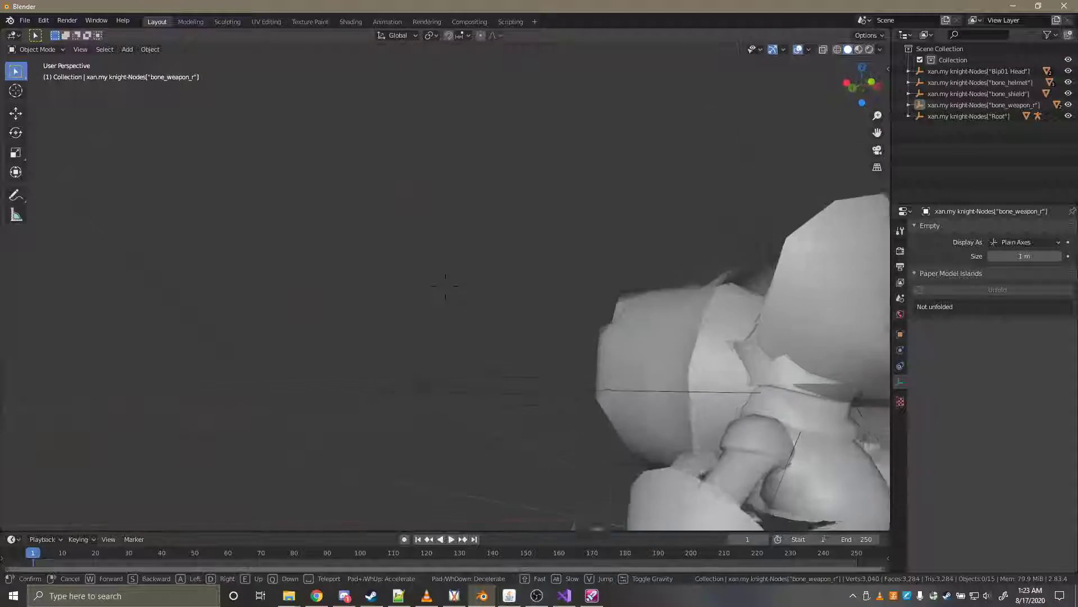
{"action": "key", "text": "s"}
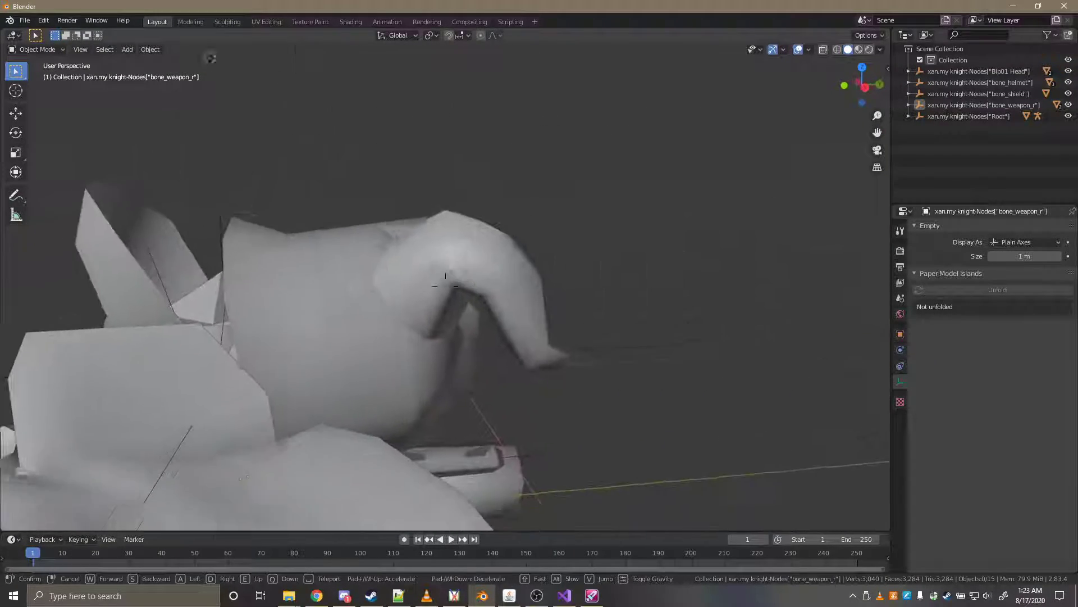
{"action": "left_click", "coordinate": [446, 276]}
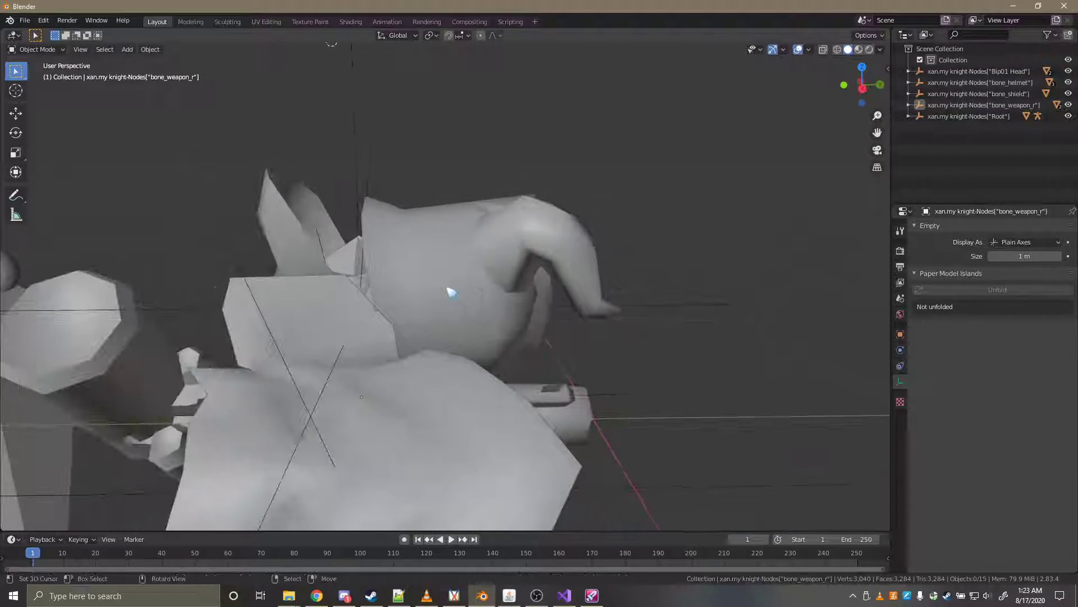
{"action": "left_click", "coordinate": [451, 283]}
{"action": "key", "text": "shift+grave"}
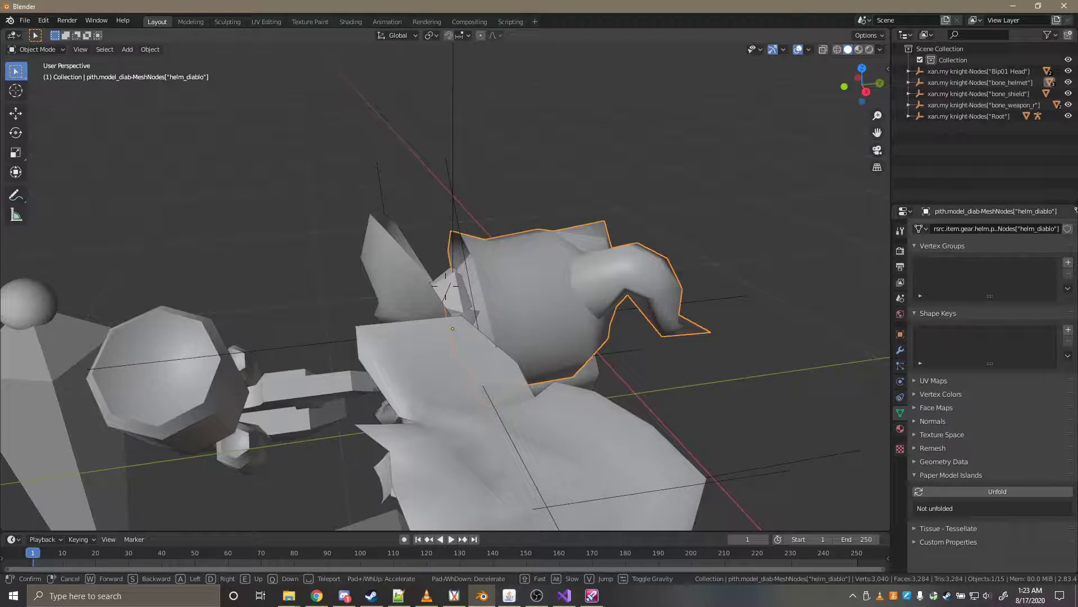
Step: Rotate the selected helmet 90° about the X axis with rx90
{"action": "left_click", "coordinate": [449, 290]}
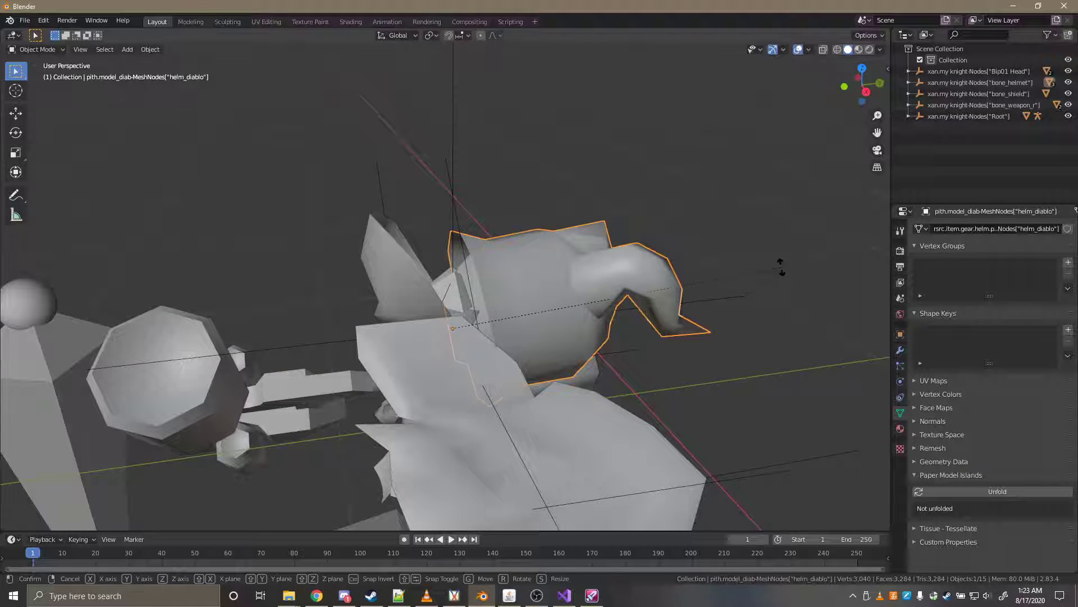
{"action": "key", "text": "s"}
{"action": "key", "text": "Escape"}
{"action": "type", "text": "r"}
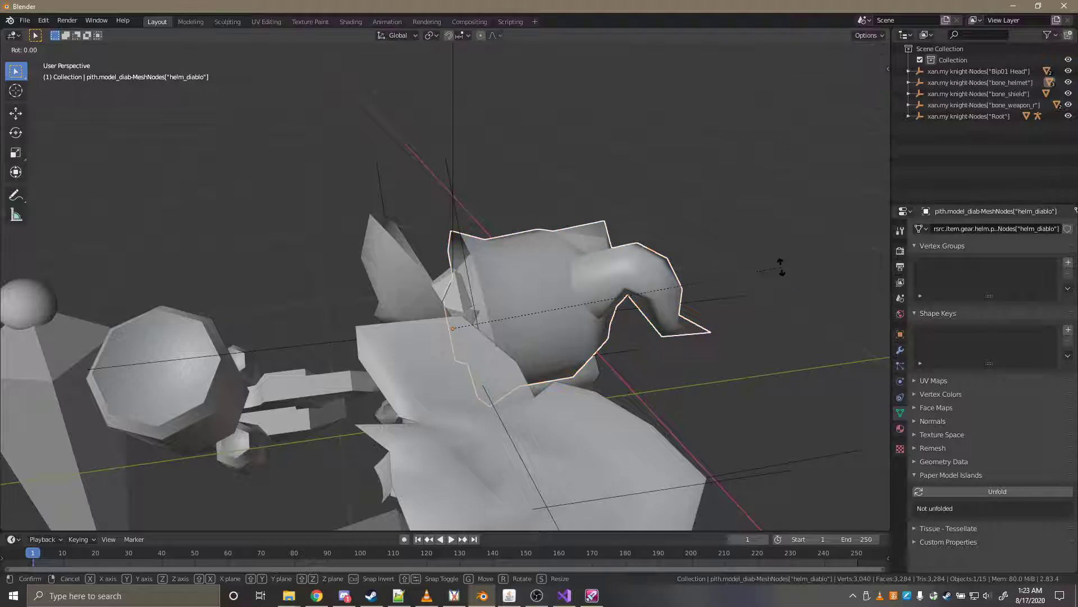
{"action": "type", "text": "x90"}
{"action": "left_click", "coordinate": [785, 272]}
Step: Deselect everything and fly around the scene to view the whole knight
{"action": "key", "text": "alt+a"}
{"action": "key", "text": "shift+grave"}
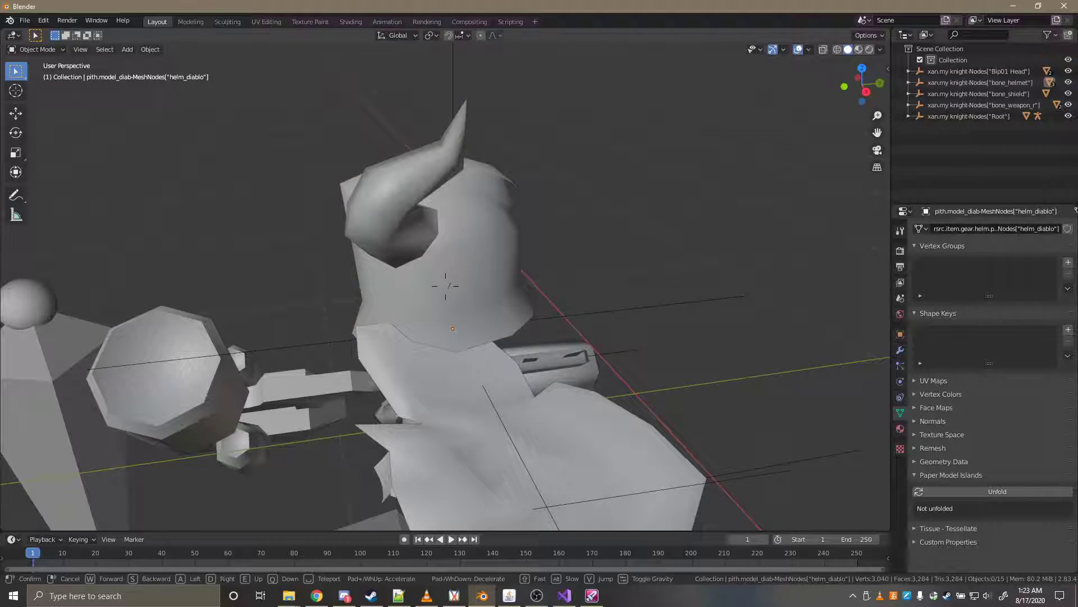
{"action": "key", "text": "w"}
{"action": "key", "text": "w"}
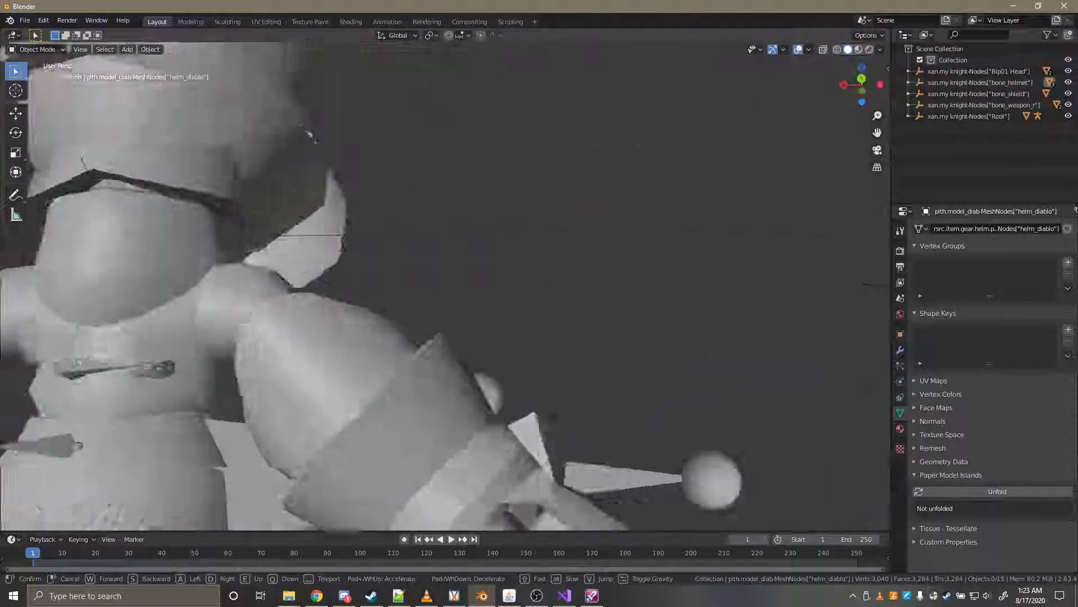
{"action": "key", "text": "s"}
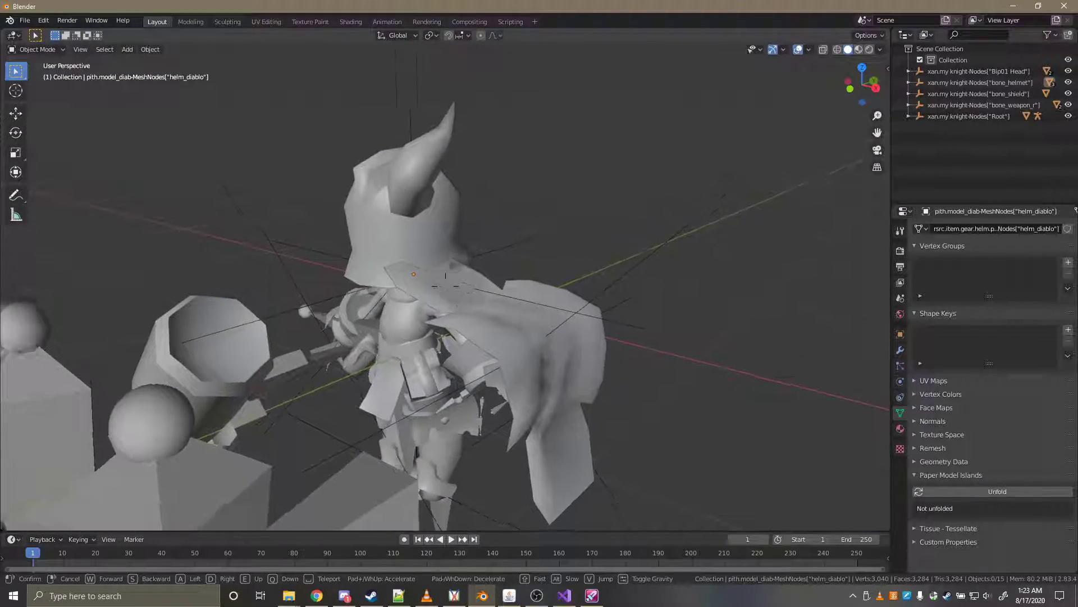
{"action": "key", "text": "w"}
{"action": "key", "text": "s"}
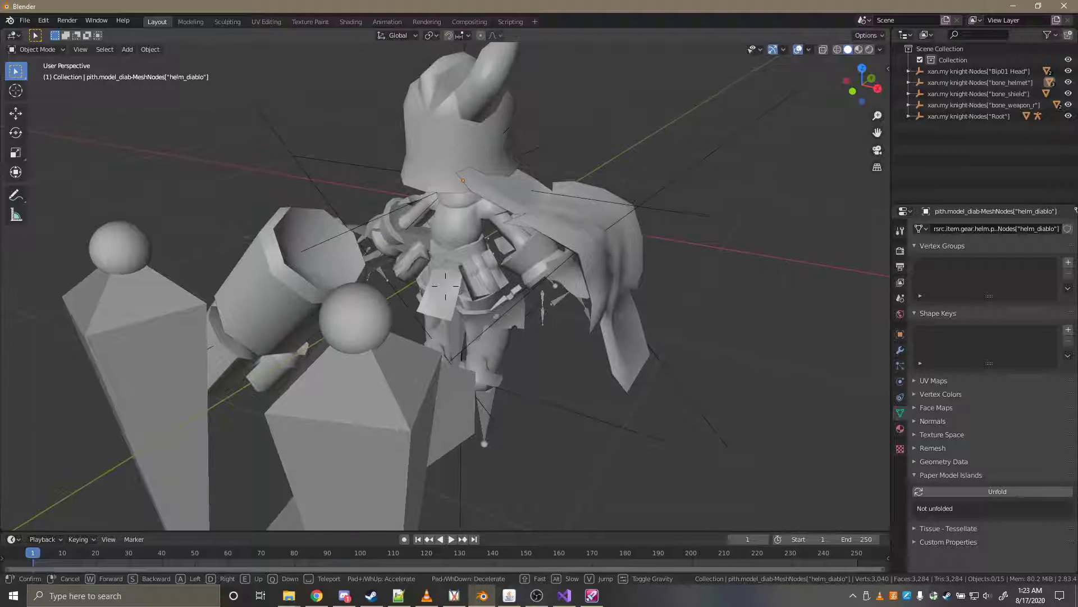
{"action": "key", "text": "w"}
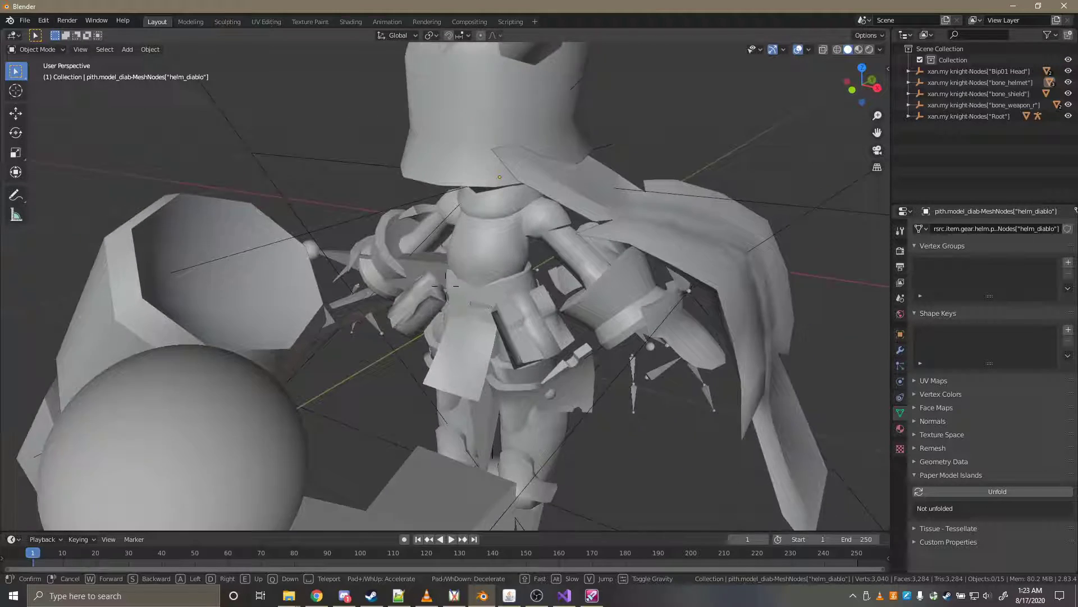
{"action": "left_click", "coordinate": [449, 292]}
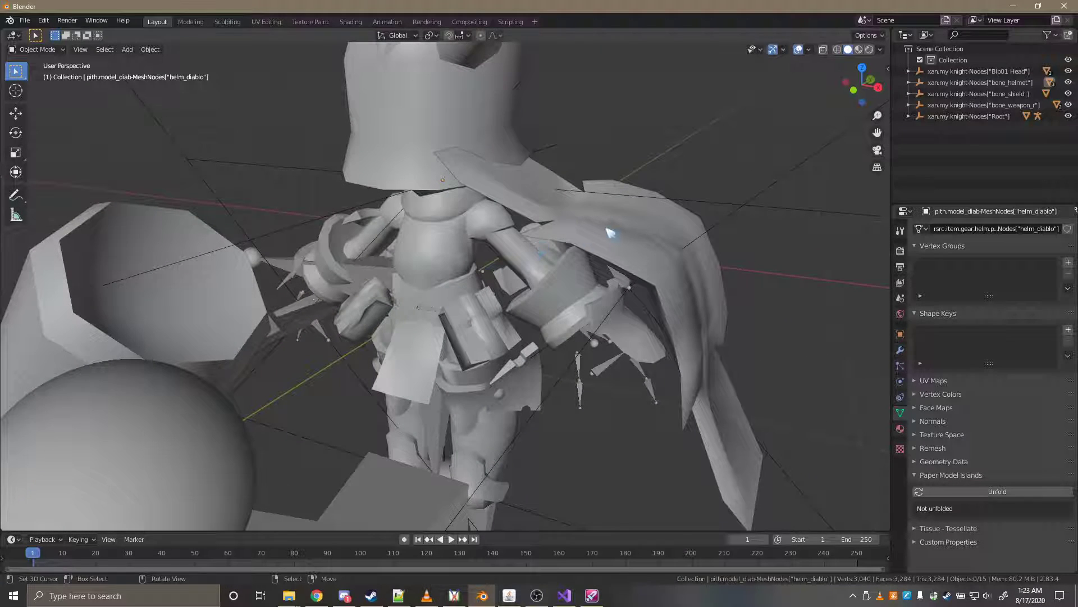
Step: Select the knight's armature, toggle Edit Mode on and off, and fly the view to face the knight
{"action": "left_click", "coordinate": [571, 367]}
{"action": "key", "text": "Tab"}
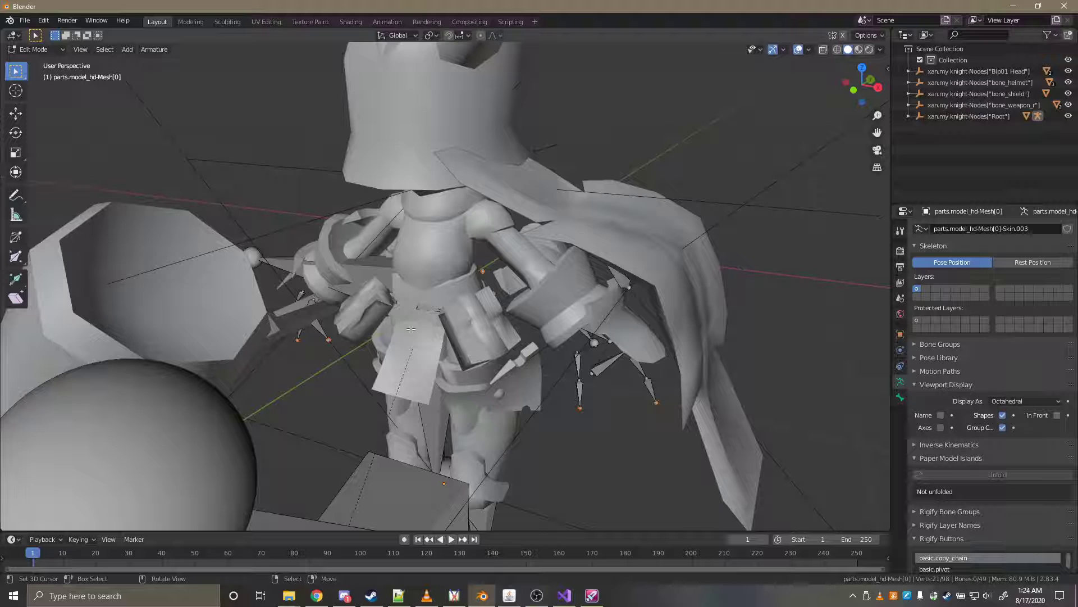
{"action": "key", "text": "Tab"}
{"action": "key", "text": "shift+grave"}
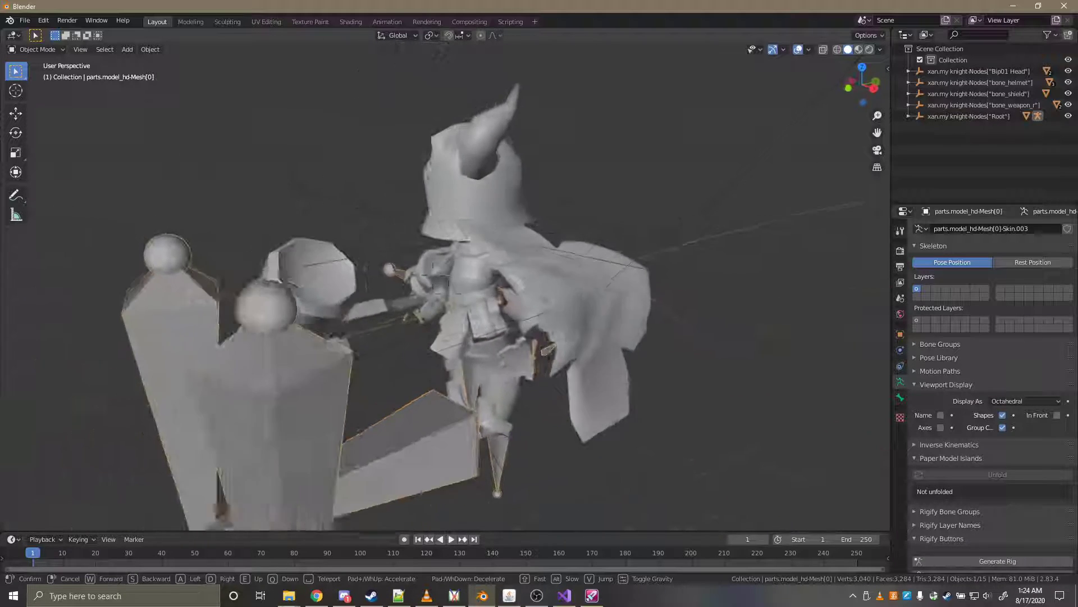
{"action": "key", "text": "Return"}
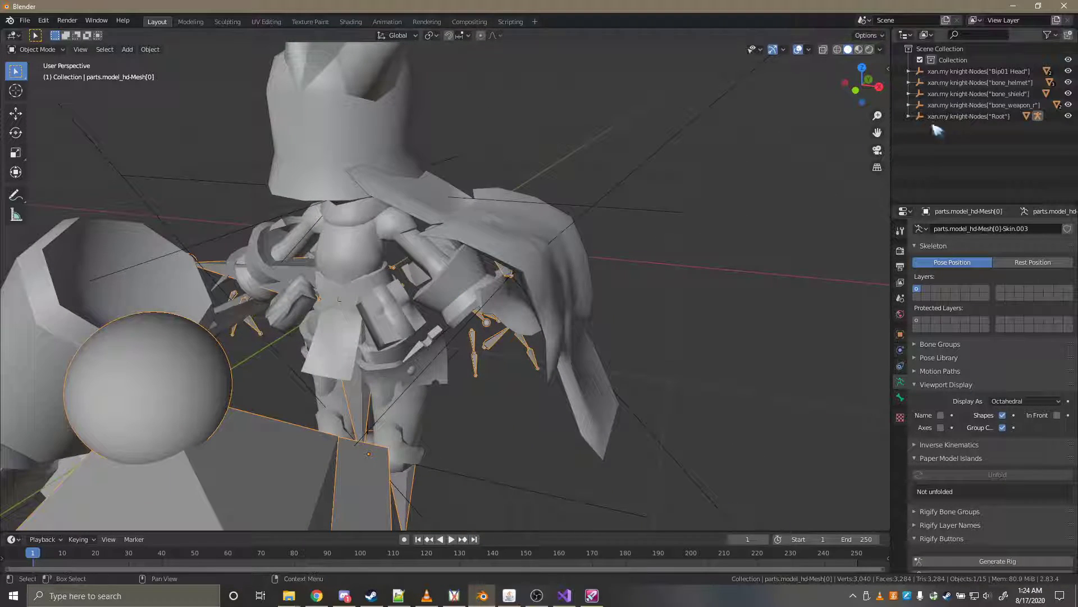
Step: Expand Root and parts.model_hd-Mesh[0] in the Outliner to reveal the Skin.003 skeleton
{"action": "left_click", "coordinate": [908, 116]}
{"action": "left_click", "coordinate": [930, 127]}
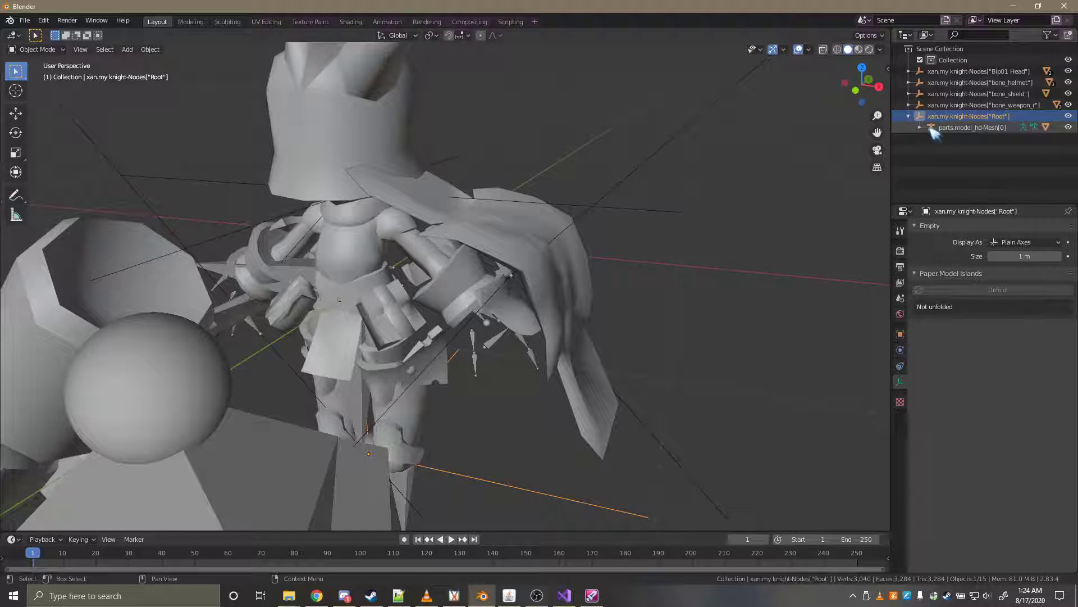
{"action": "left_click", "coordinate": [921, 127]}
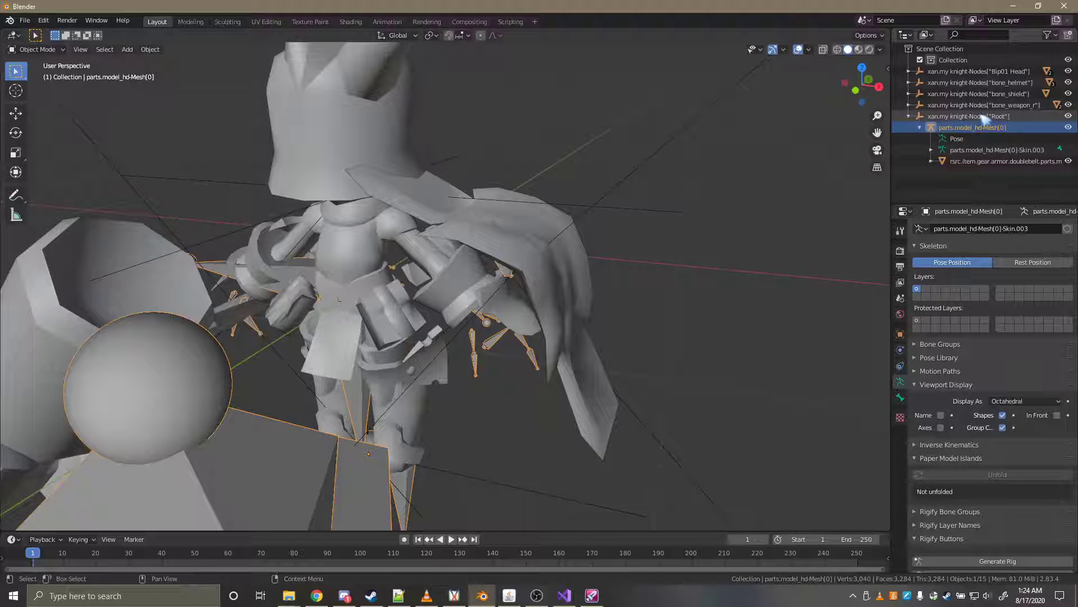
{"action": "left_click", "coordinate": [989, 116]}
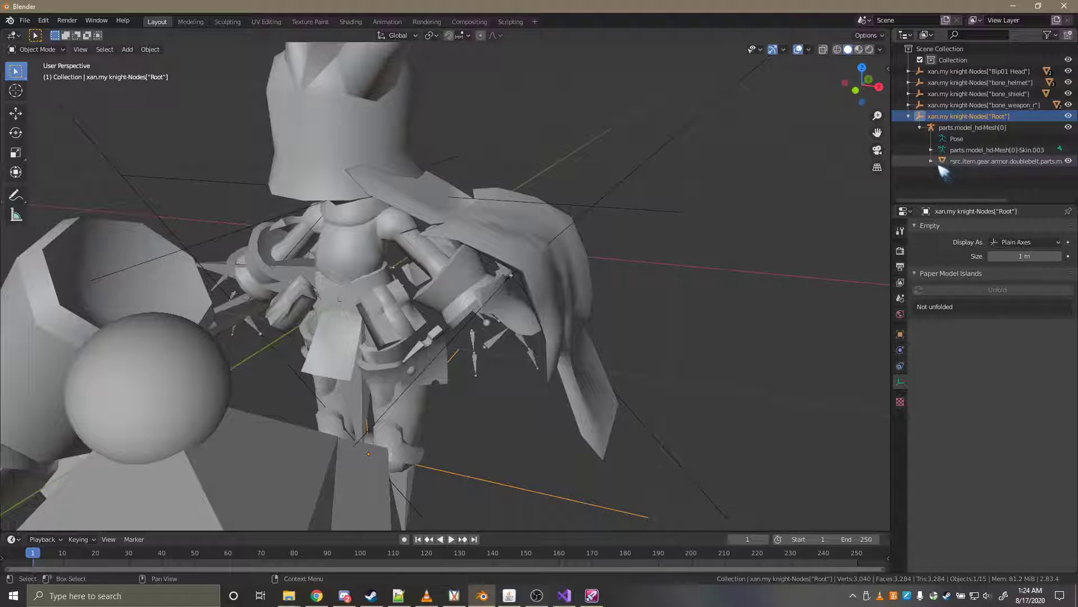
Step: Show Skin.003's bone properties and expand %ROOT%, Bip01, Bip01 Spine and Spine1 in the Outliner
{"action": "left_click", "coordinate": [931, 150]}
{"action": "left_click", "coordinate": [944, 150]}
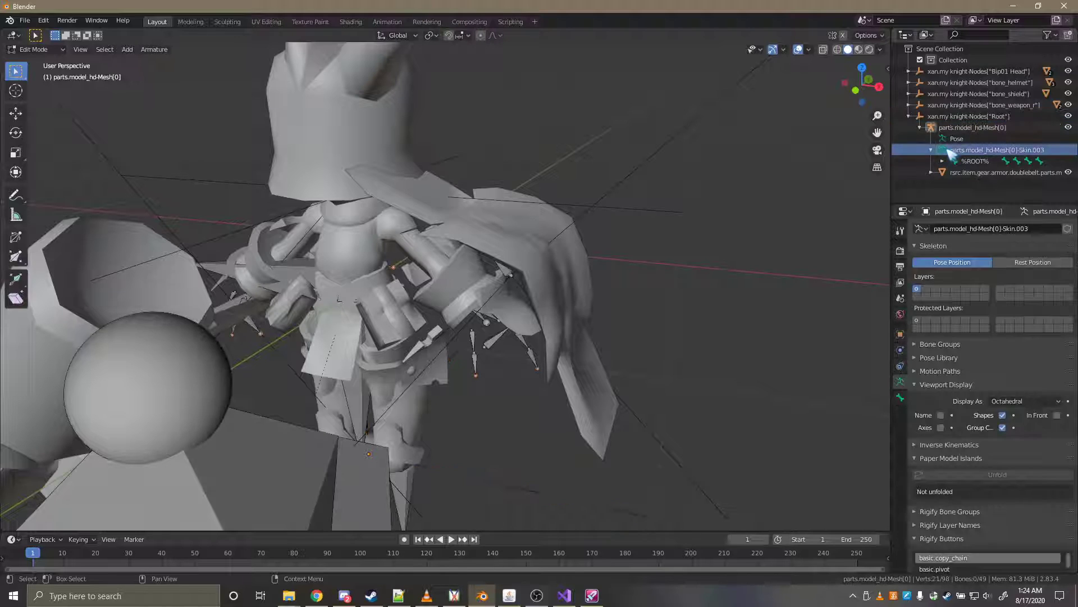
{"action": "left_click", "coordinate": [901, 398]}
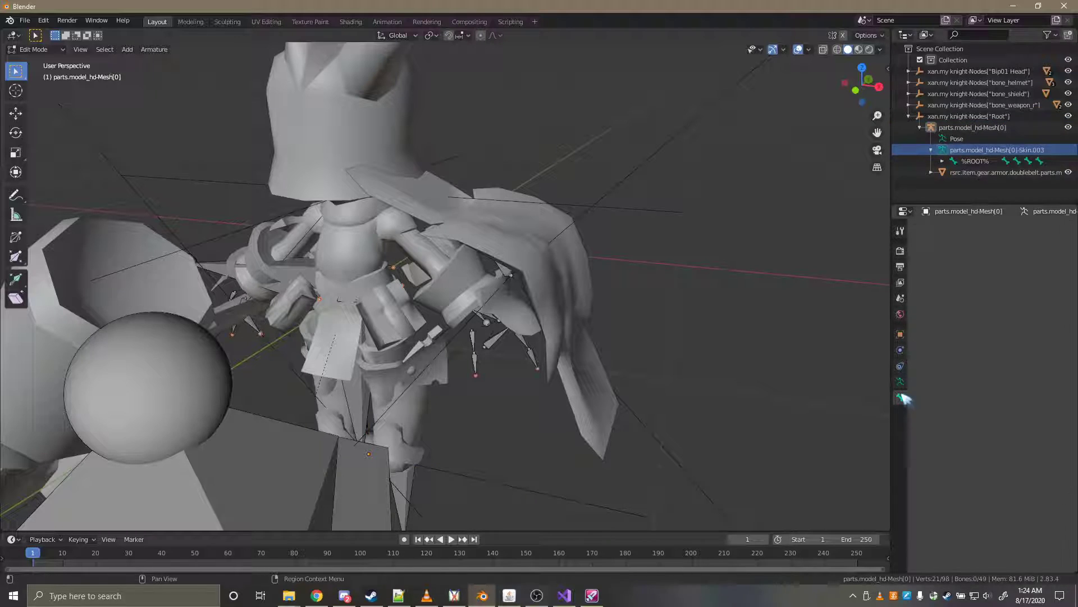
{"action": "left_click", "coordinate": [943, 162]}
{"action": "scroll", "coordinate": [955, 171], "scroll_direction": "down", "scroll_amount": 2}
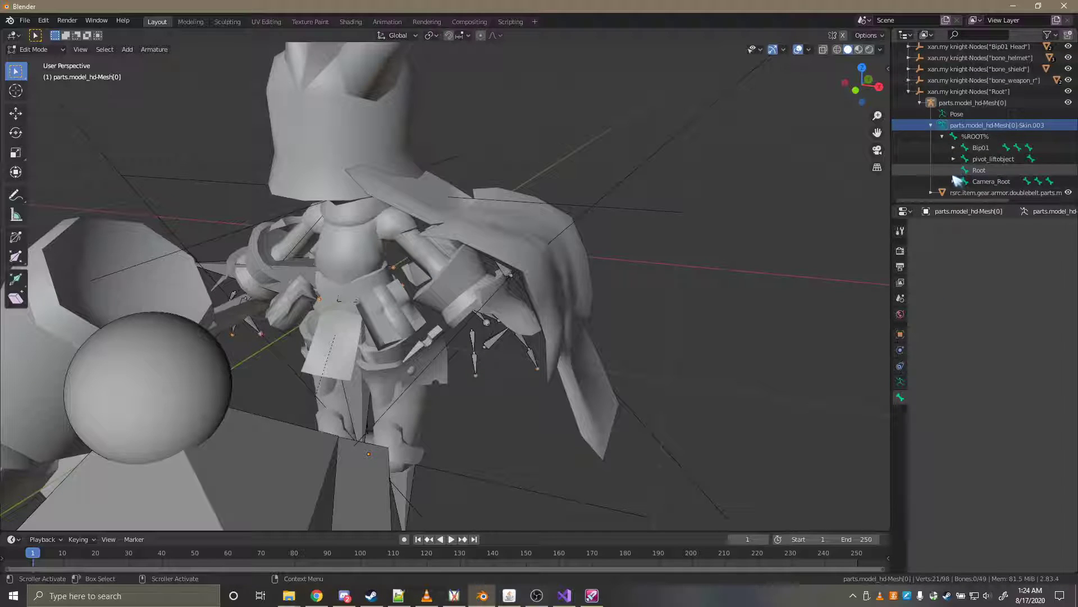
{"action": "left_click", "coordinate": [954, 148]}
{"action": "scroll", "coordinate": [963, 163], "scroll_direction": "down", "scroll_amount": 2}
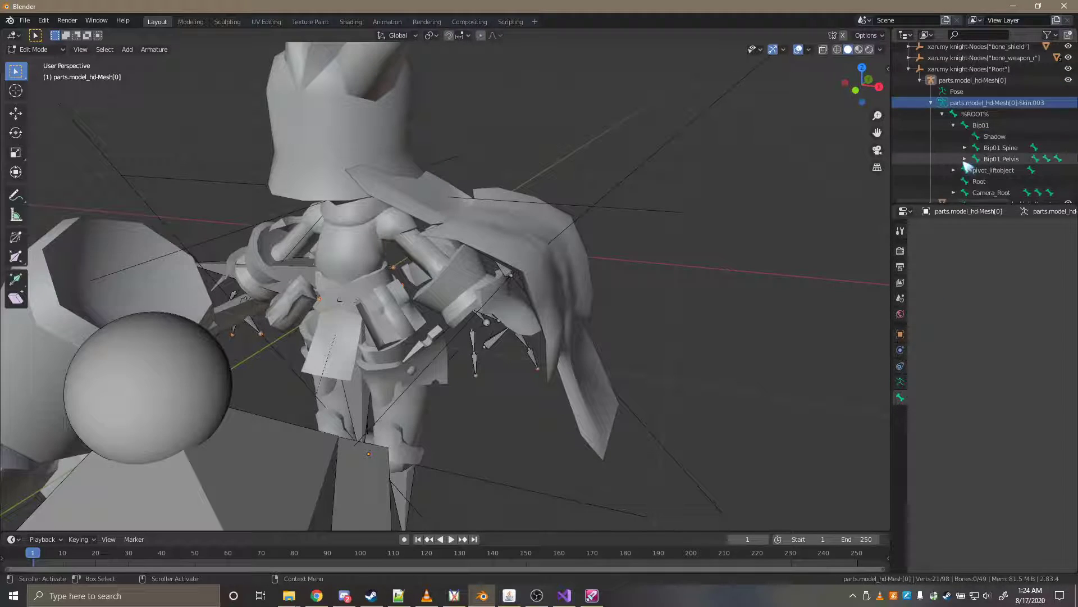
{"action": "left_click", "coordinate": [965, 148]}
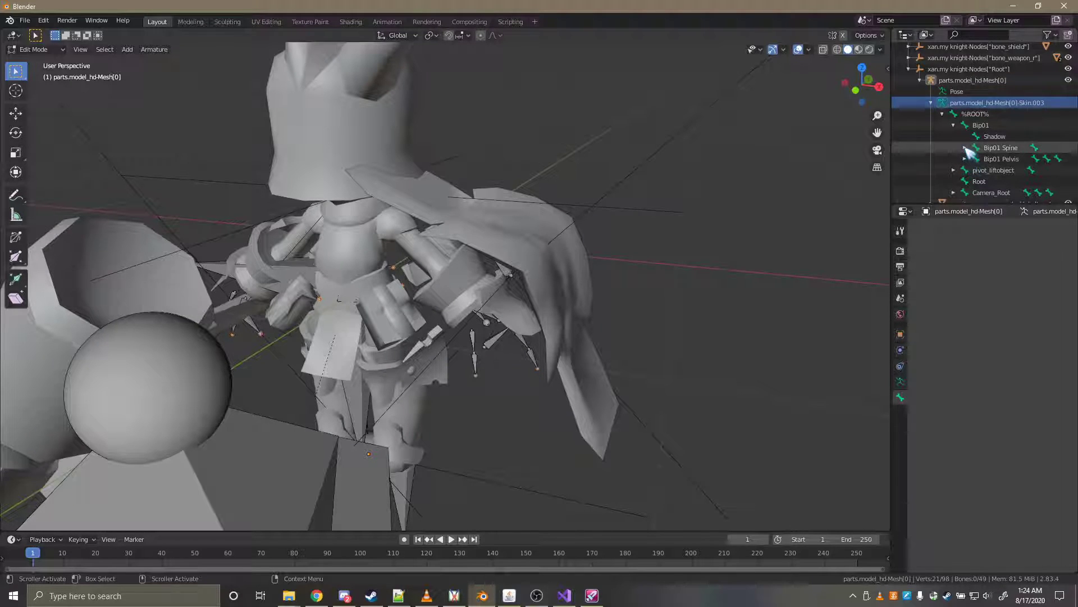
{"action": "left_click", "coordinate": [976, 159]}
Step: Expand the left clavicle, upper arm and forearm chain and make bone_shield the active bone
{"action": "scroll", "coordinate": [1003, 191], "scroll_direction": "down", "scroll_amount": 2}
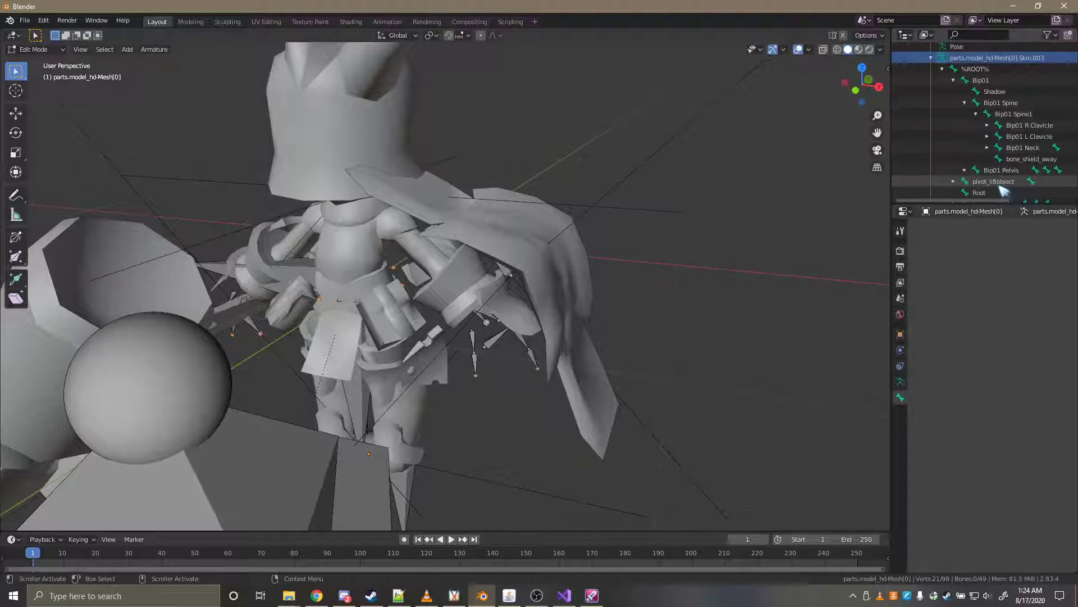
{"action": "left_click", "coordinate": [987, 137]}
{"action": "left_click", "coordinate": [998, 147]}
{"action": "left_click", "coordinate": [1009, 159]}
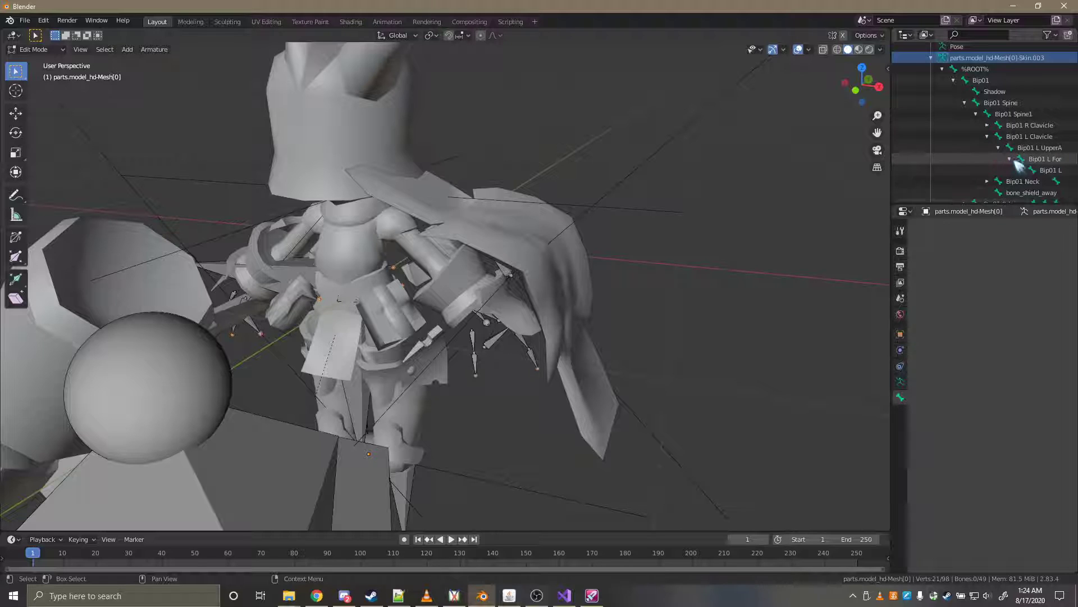
{"action": "left_click", "coordinate": [1021, 171]}
{"action": "left_click", "coordinate": [1033, 182]}
{"action": "scroll", "coordinate": [1045, 185], "scroll_direction": "down", "scroll_amount": 2}
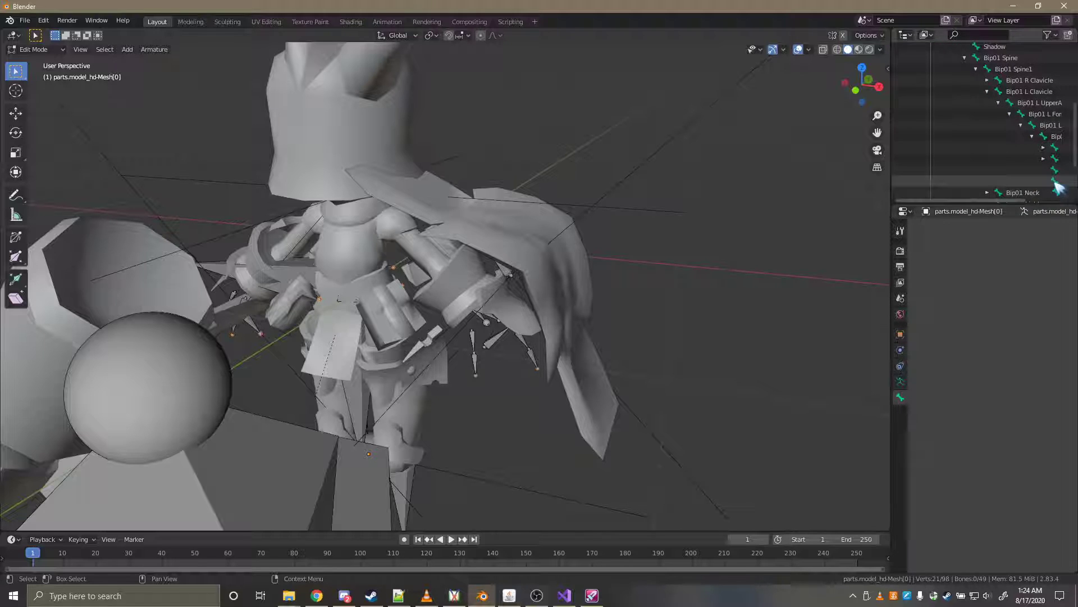
{"action": "left_click", "coordinate": [1055, 181]}
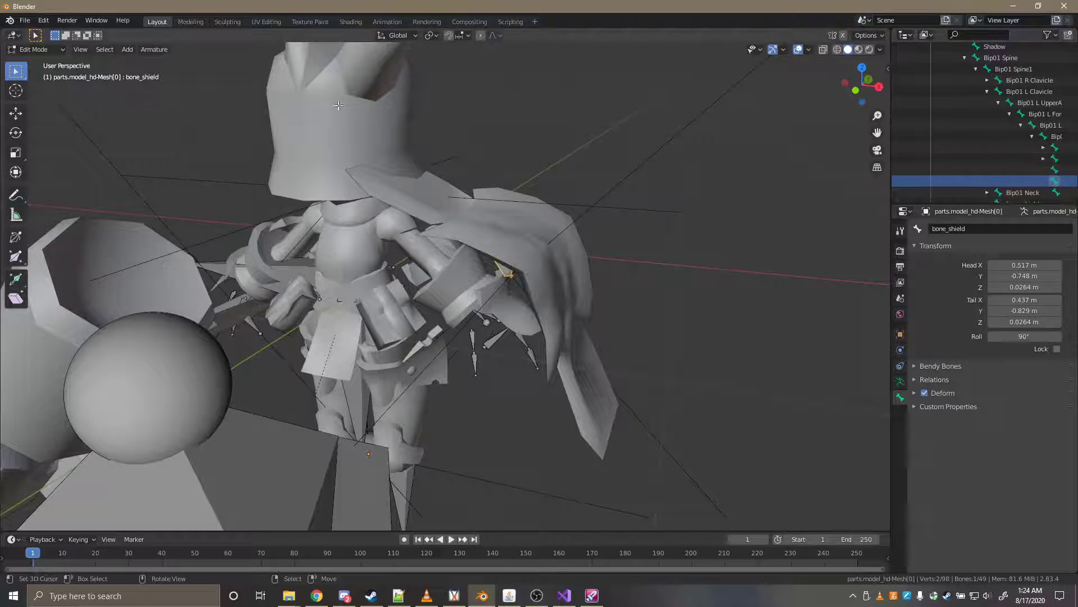
{"action": "left_click", "coordinate": [41, 50]}
Step: Back in Object Mode, Object-parent the owl_r4 shield mesh using Ctrl+P
{"action": "left_click", "coordinate": [39, 62]}
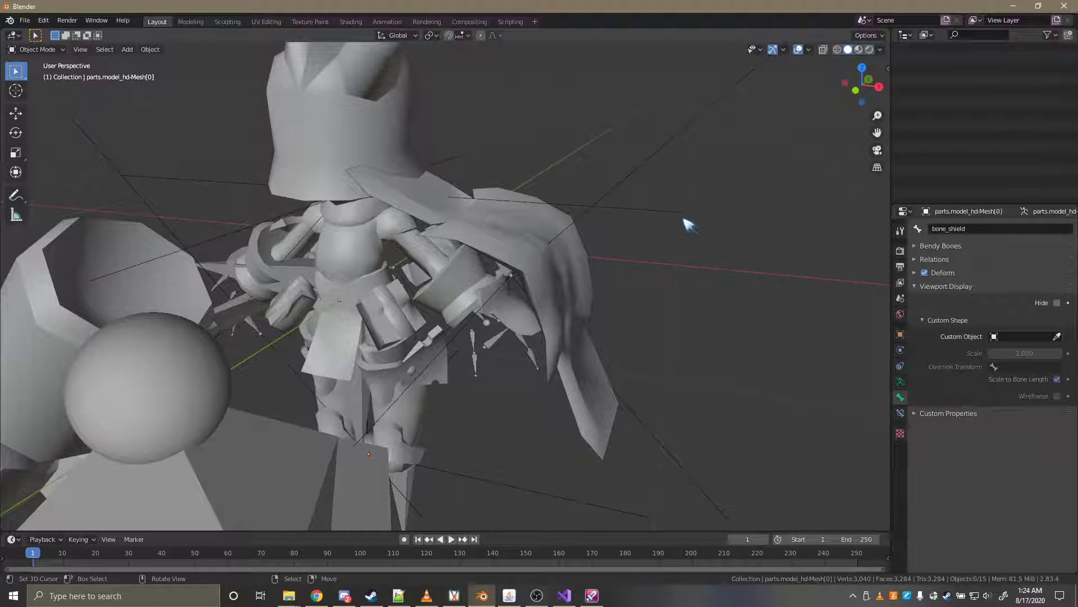
{"action": "left_click", "coordinate": [544, 240]}
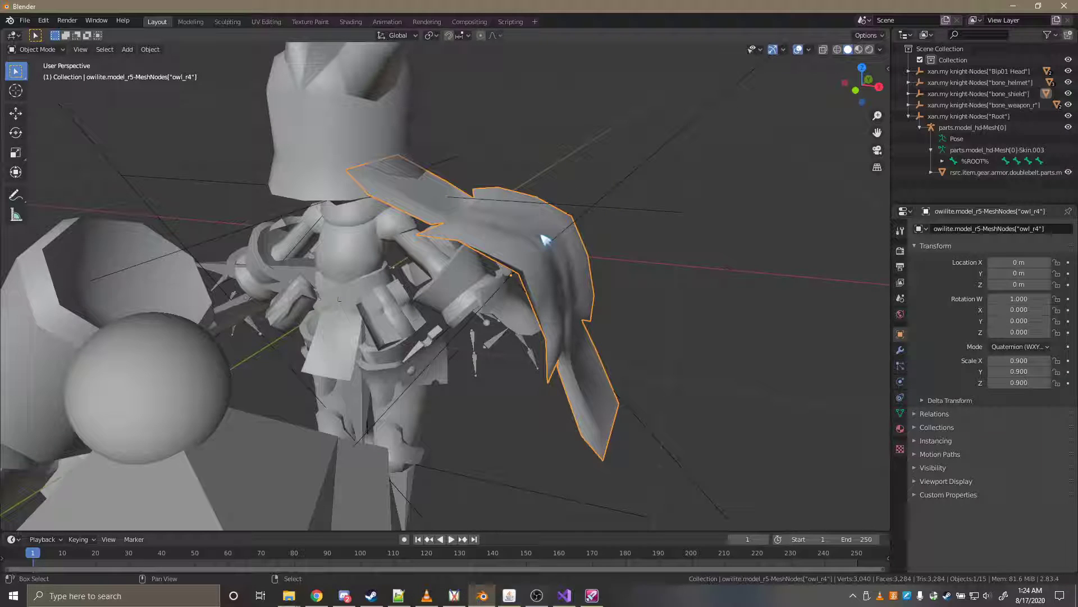
{"action": "key", "text": "ctrl+p"}
{"action": "left_click", "coordinate": [606, 224]}
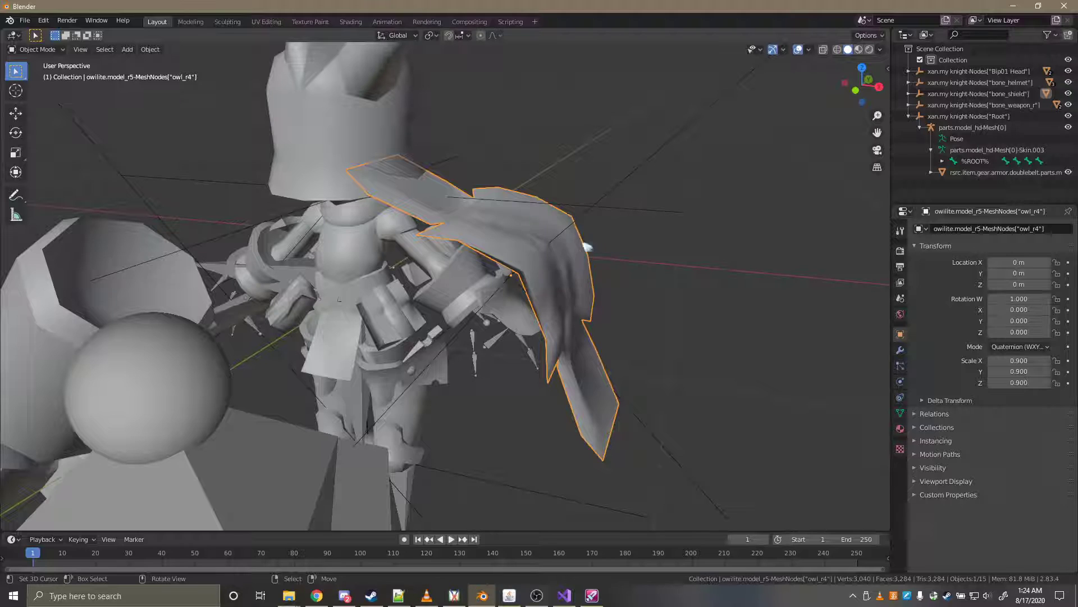
{"action": "left_click", "coordinate": [532, 359]}
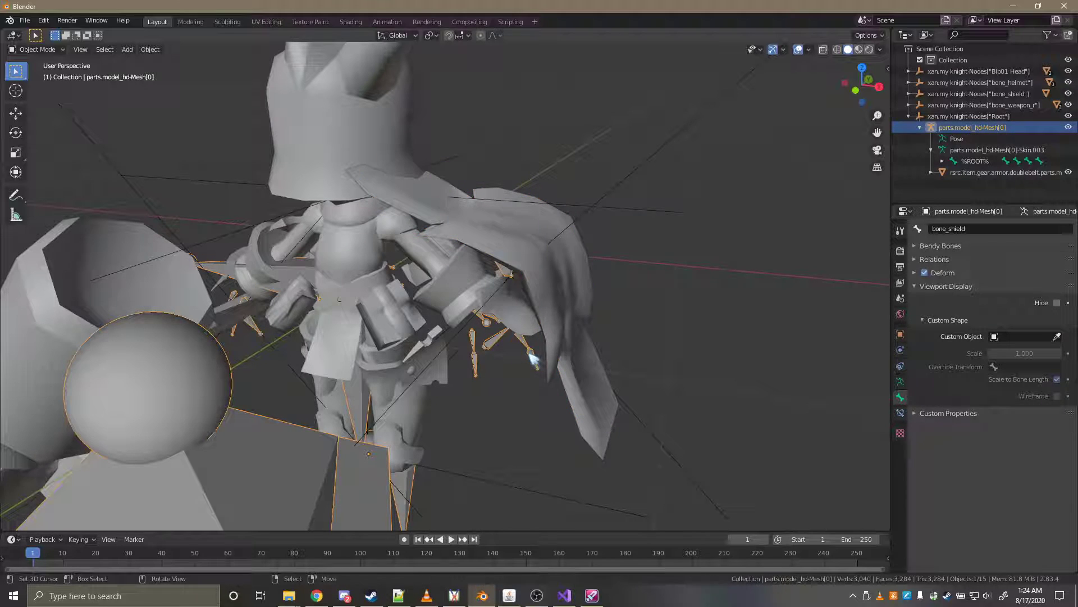
{"action": "left_click", "coordinate": [547, 248], "text": "shift"}
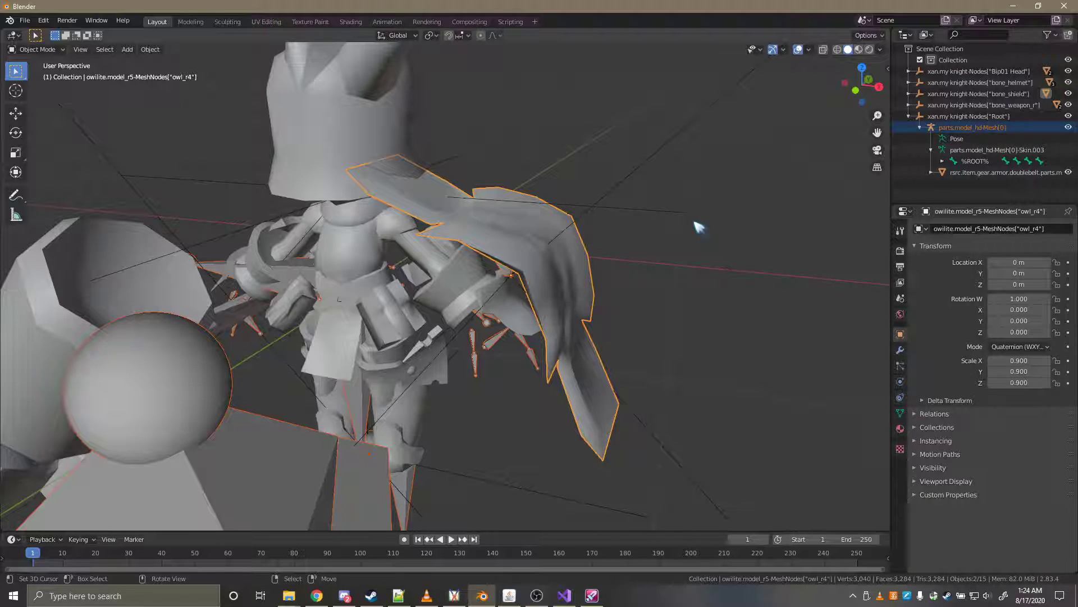
{"action": "key", "text": "ctrl+p"}
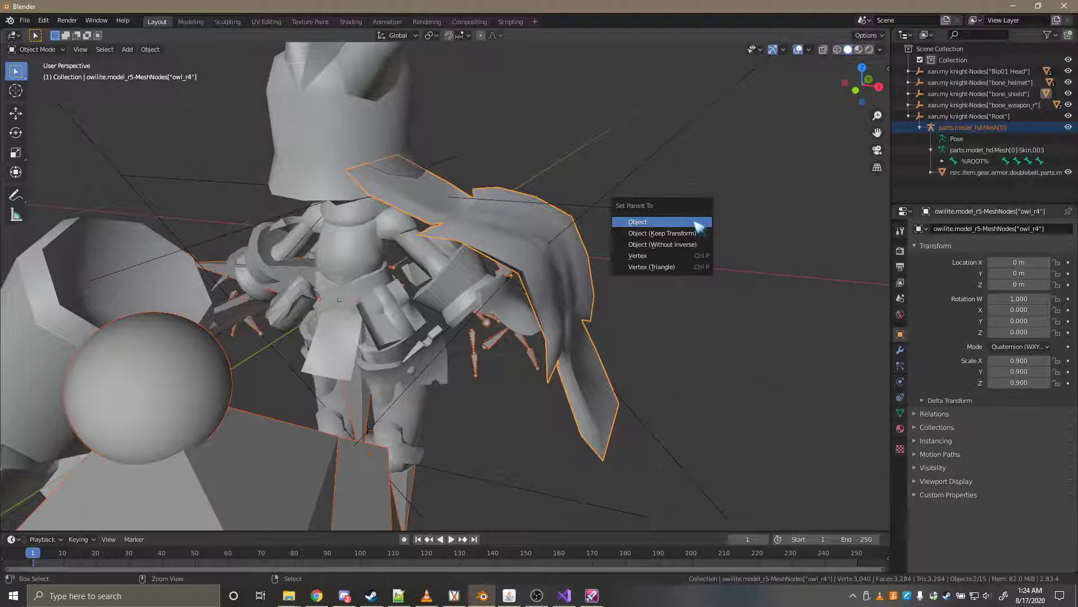
{"action": "left_click", "coordinate": [699, 225]}
Step: Check the shield under bone_shield in the Outliner, cycle armature modes, and reselect the shield alone in Object Mode
{"action": "key", "text": "Tab"}
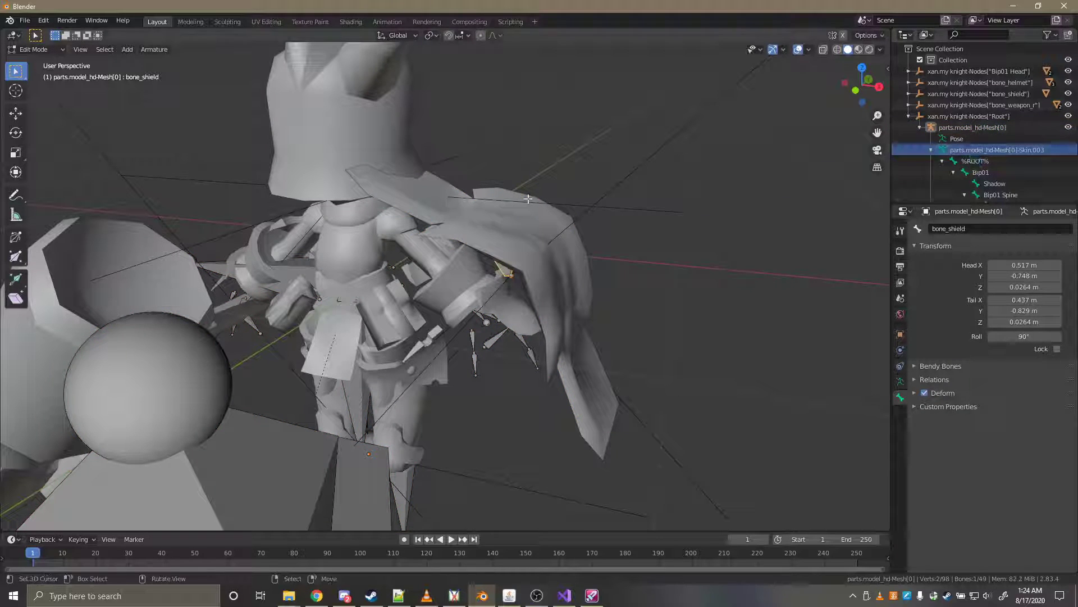
{"action": "left_click", "coordinate": [909, 94]}
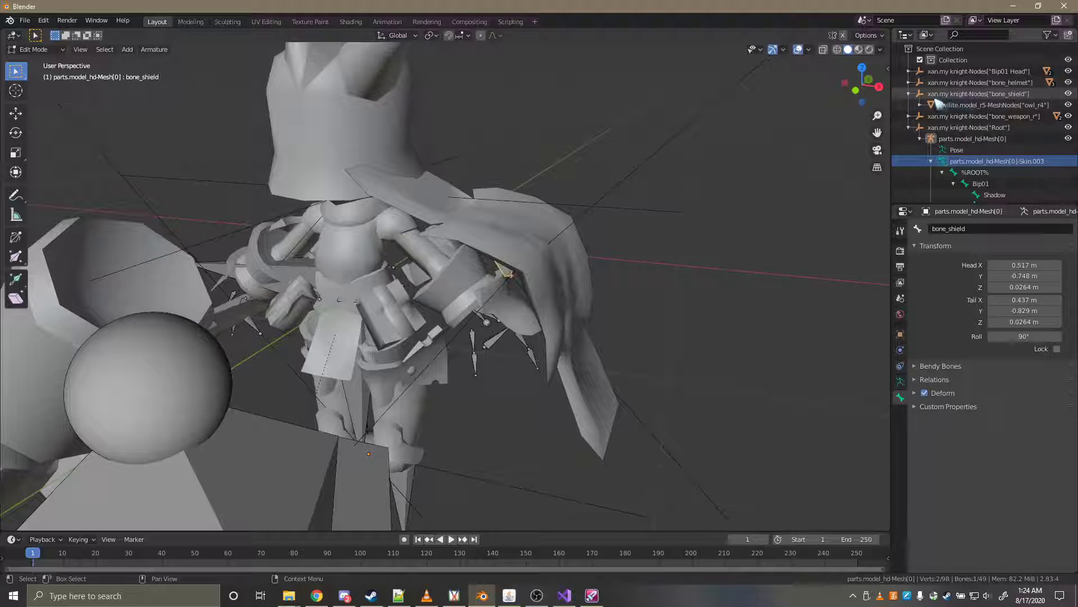
{"action": "left_click", "coordinate": [956, 150]}
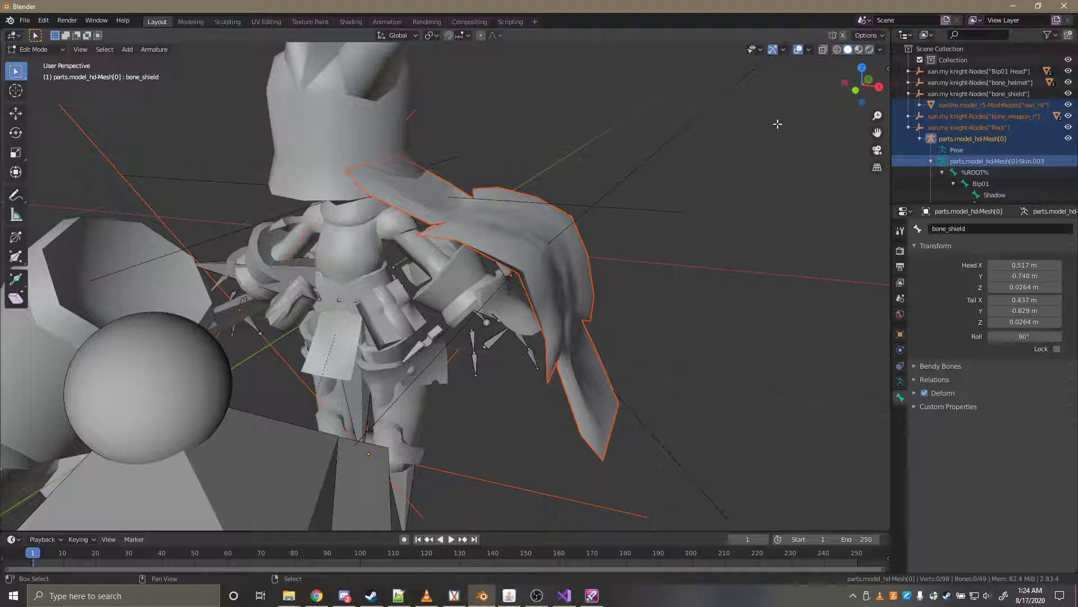
{"action": "left_click", "coordinate": [956, 162]}
{"action": "left_click", "coordinate": [989, 105], "text": "ctrl"}
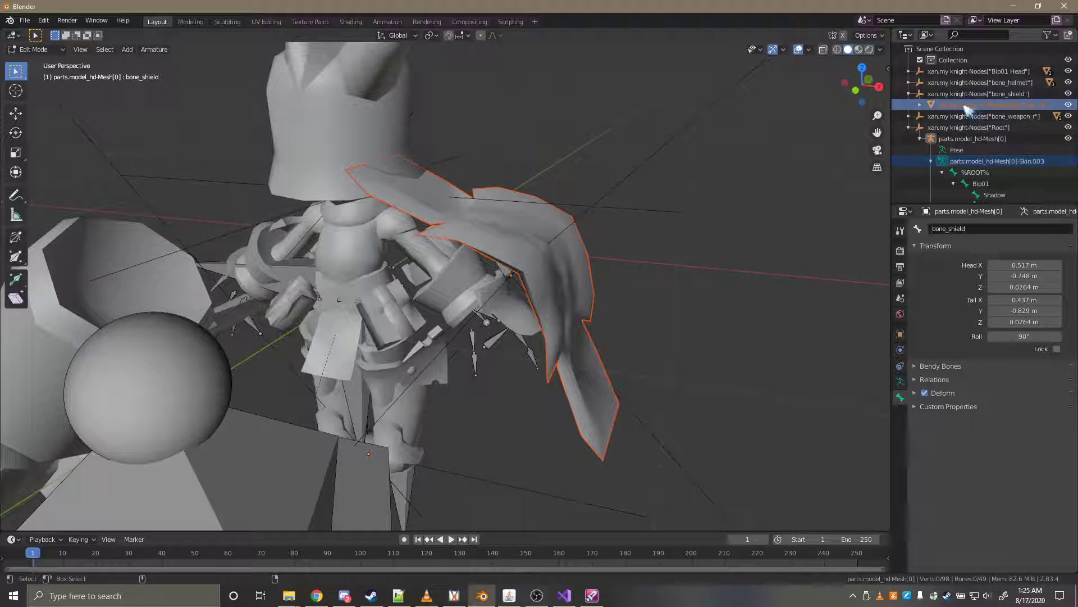
{"action": "key", "text": "Tab"}
{"action": "left_click", "coordinate": [635, 154]}
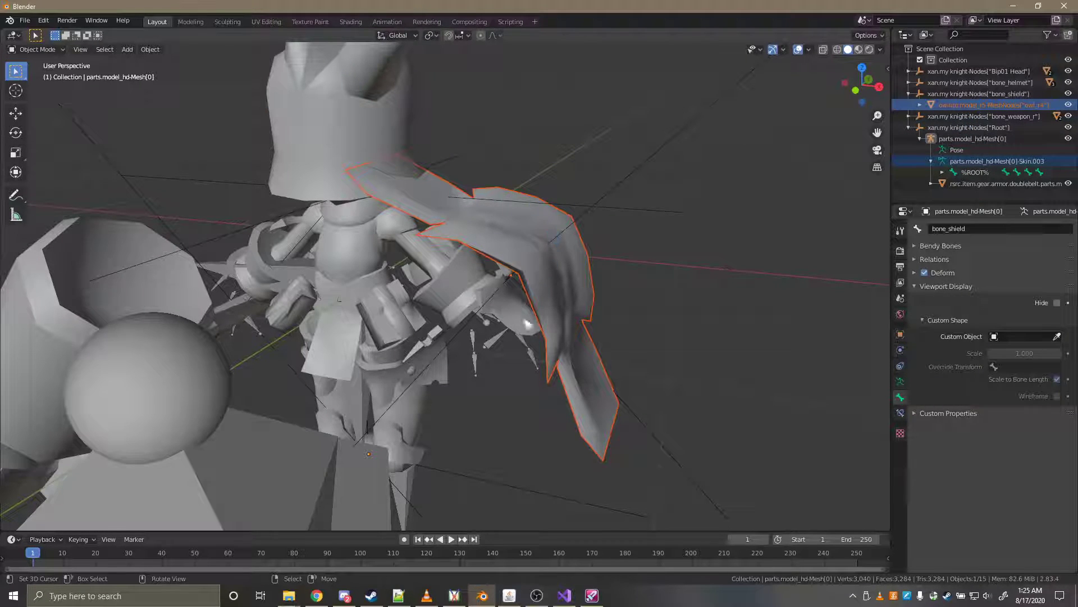
{"action": "left_click", "coordinate": [564, 253]}
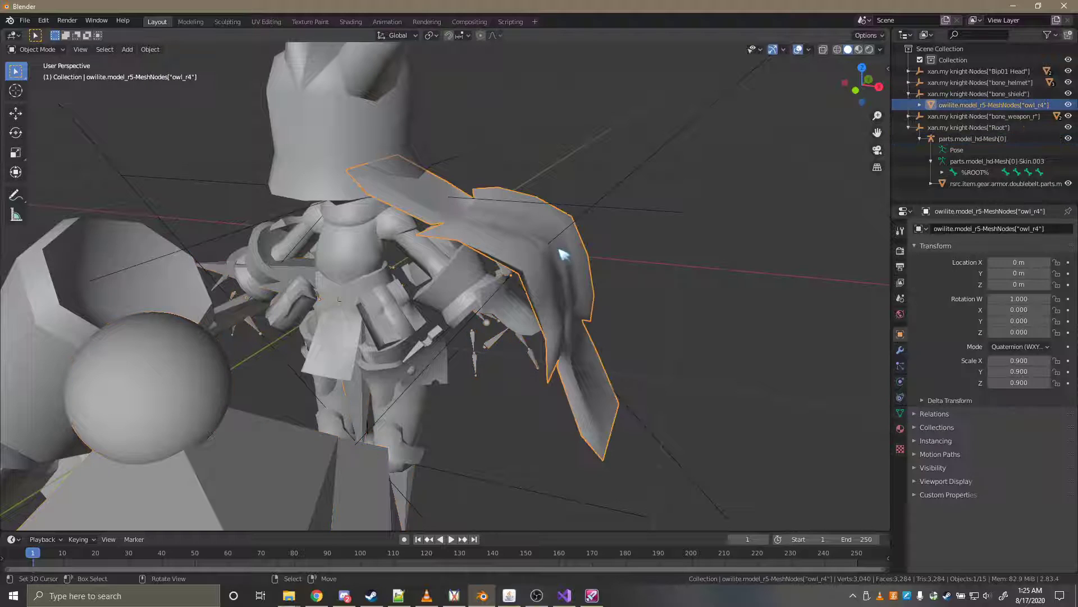
Step: With the armature added to the selection, bone-parent the owl_r4 shield to bone_shield via Ctrl+P > Bone
{"action": "left_click", "coordinate": [531, 353], "text": "shift"}
{"action": "key", "text": "ctrl+p"}
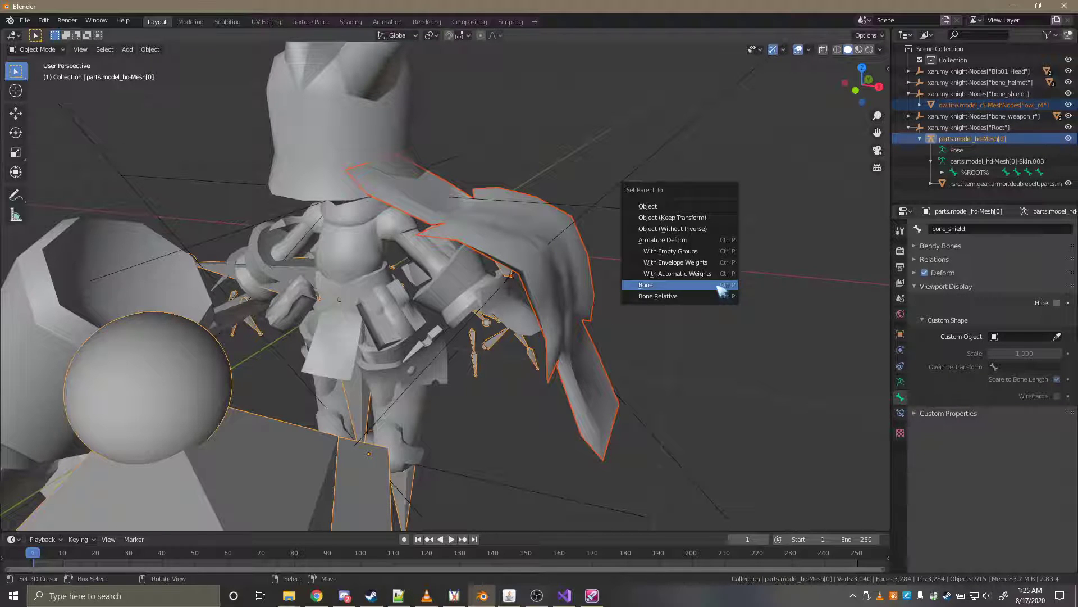
{"action": "left_click", "coordinate": [720, 286]}
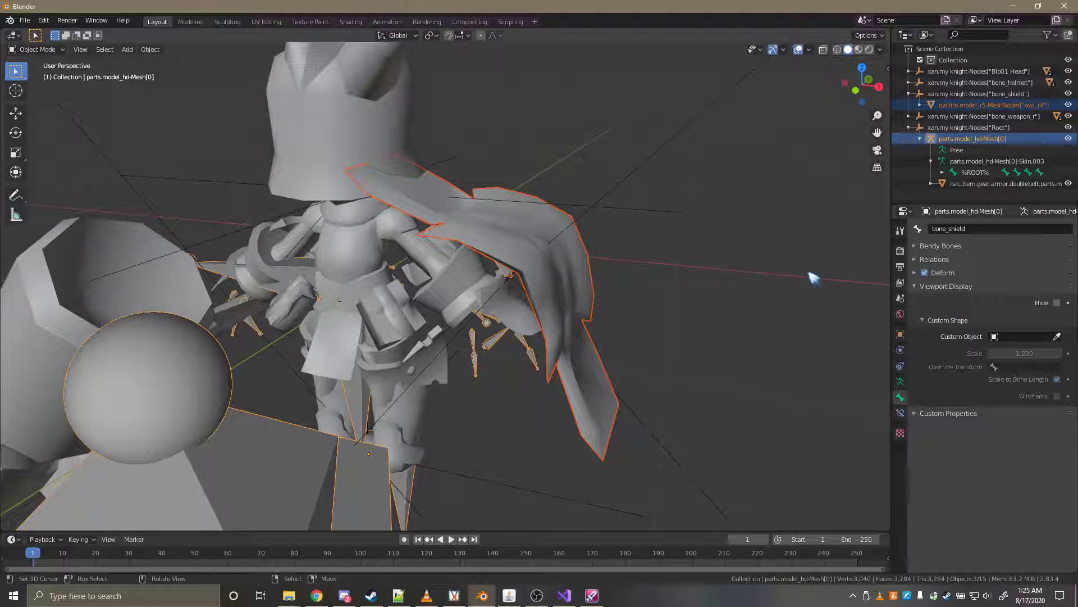
{"action": "key", "text": "ctrl+p"}
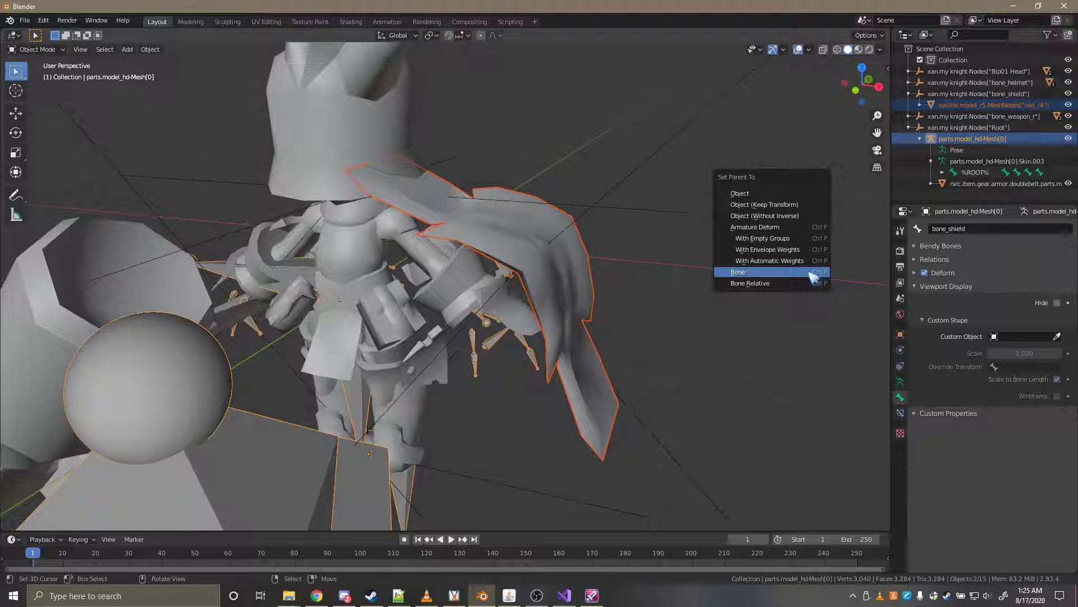
{"action": "left_click", "coordinate": [750, 274]}
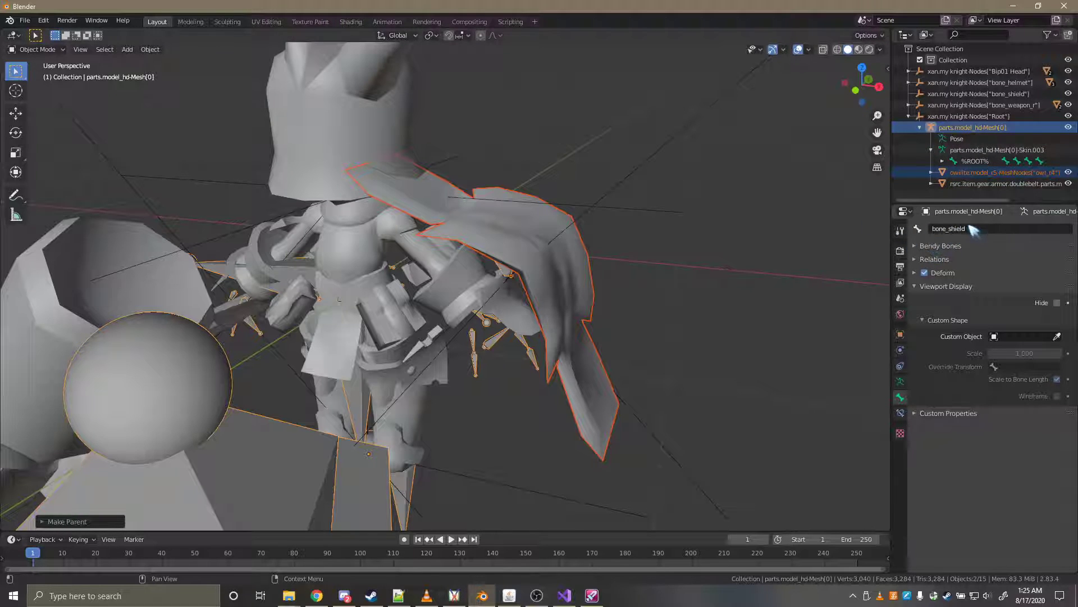
Step: Expand %ROOT%, Bip01, Spine, Spine1, Neck and Head Adj in the Outliner's bone tree
{"action": "left_click", "coordinate": [943, 162]}
{"action": "scroll", "coordinate": [948, 165], "scroll_direction": "down", "scroll_amount": 2}
{"action": "left_click", "coordinate": [953, 136]}
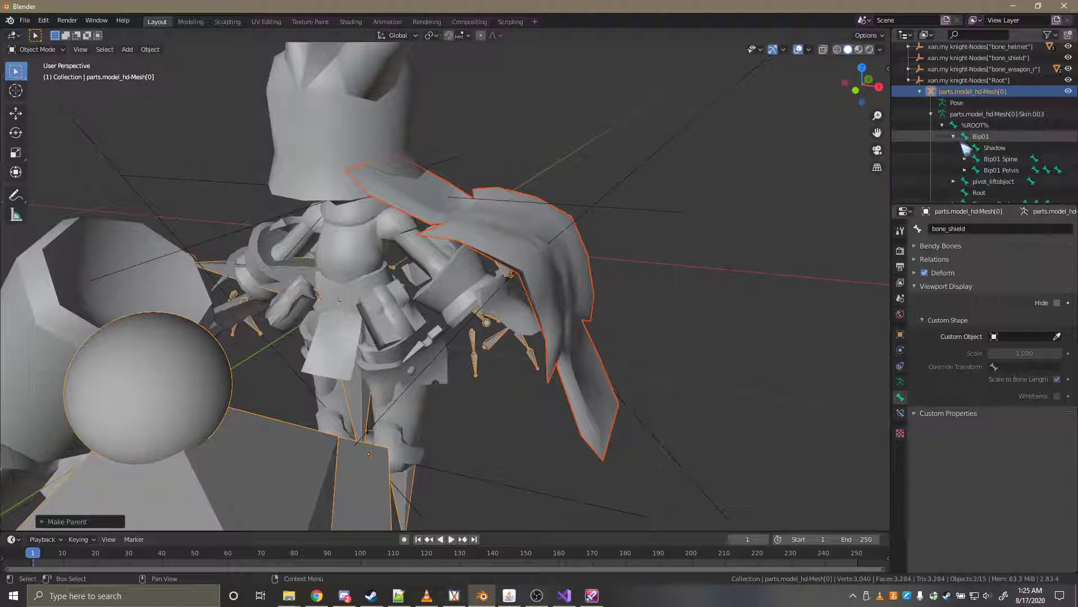
{"action": "left_click", "coordinate": [965, 159]}
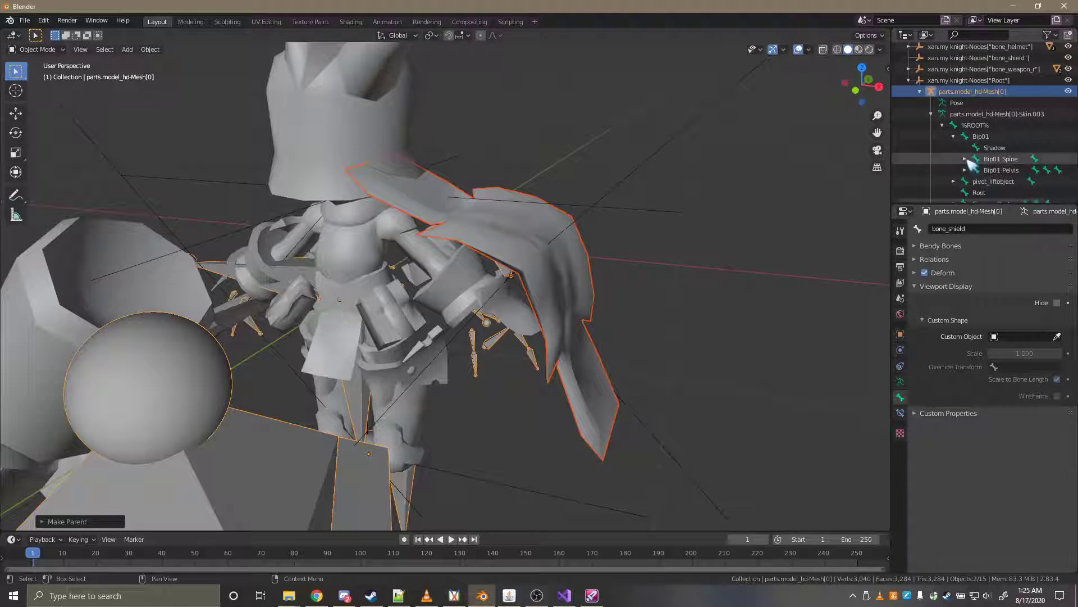
{"action": "left_click", "coordinate": [977, 170]}
{"action": "scroll", "coordinate": [983, 172], "scroll_direction": "down", "scroll_amount": 2}
{"action": "left_click", "coordinate": [988, 159]}
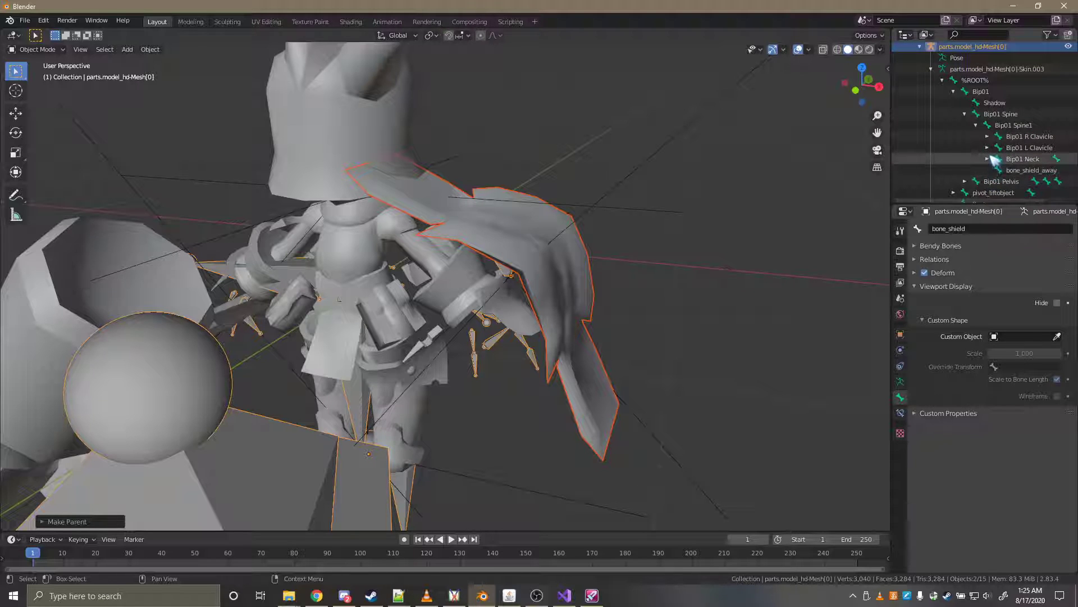
{"action": "scroll", "coordinate": [1009, 173], "scroll_direction": "down", "scroll_amount": 1}
{"action": "left_click", "coordinate": [998, 148]}
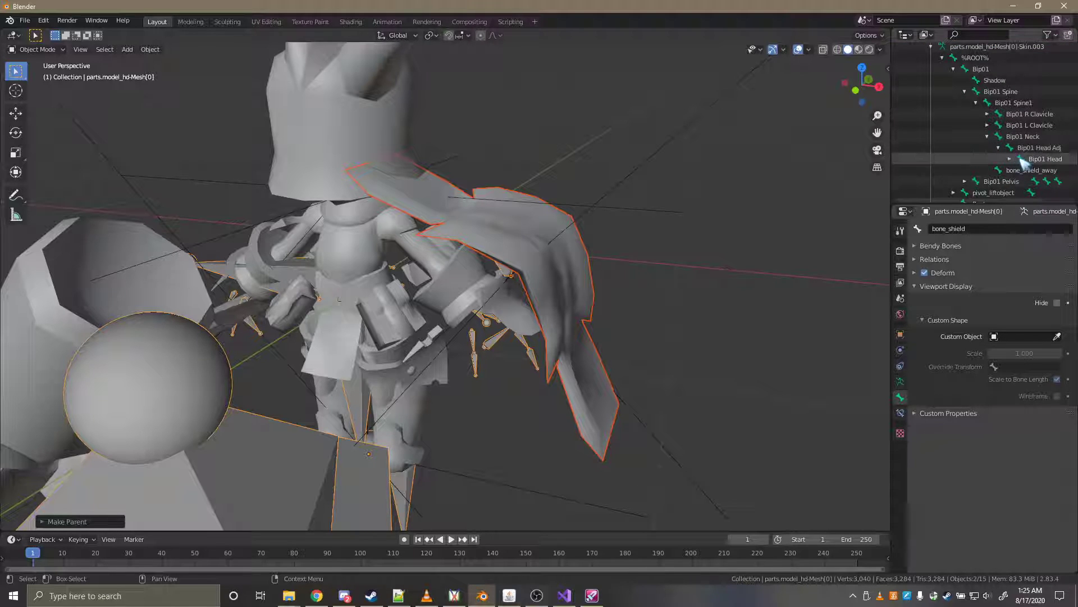
Step: Under Bip01 Head, make bone_helmet the active bone and scroll back up the Outliner
{"action": "left_click", "coordinate": [1013, 160]}
{"action": "left_click", "coordinate": [1010, 159]}
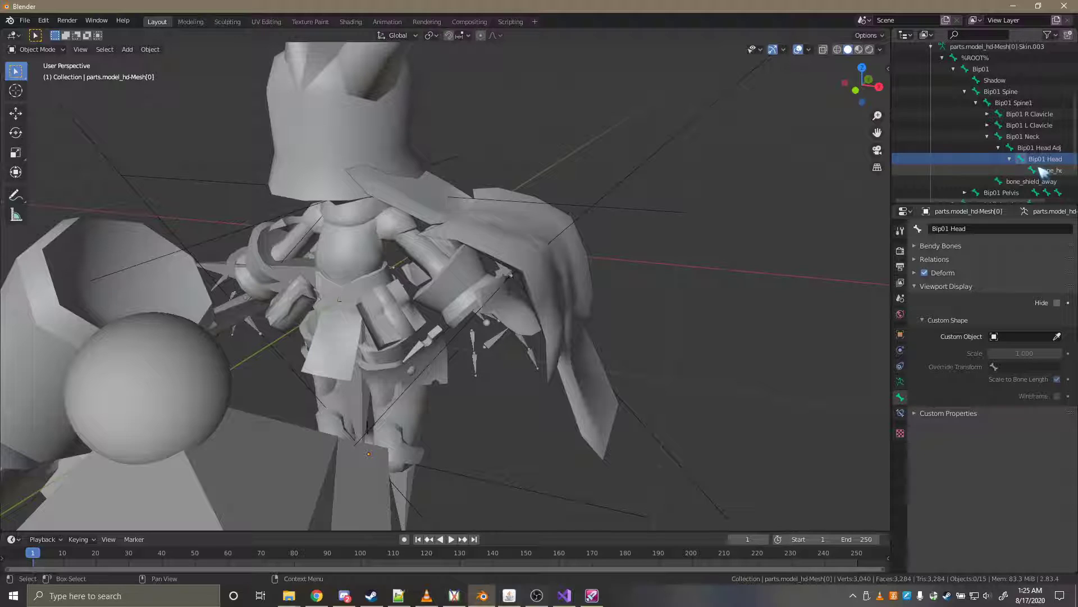
{"action": "left_click", "coordinate": [1043, 170]}
{"action": "left_click", "coordinate": [1043, 159]}
{"action": "left_click", "coordinate": [1043, 170]}
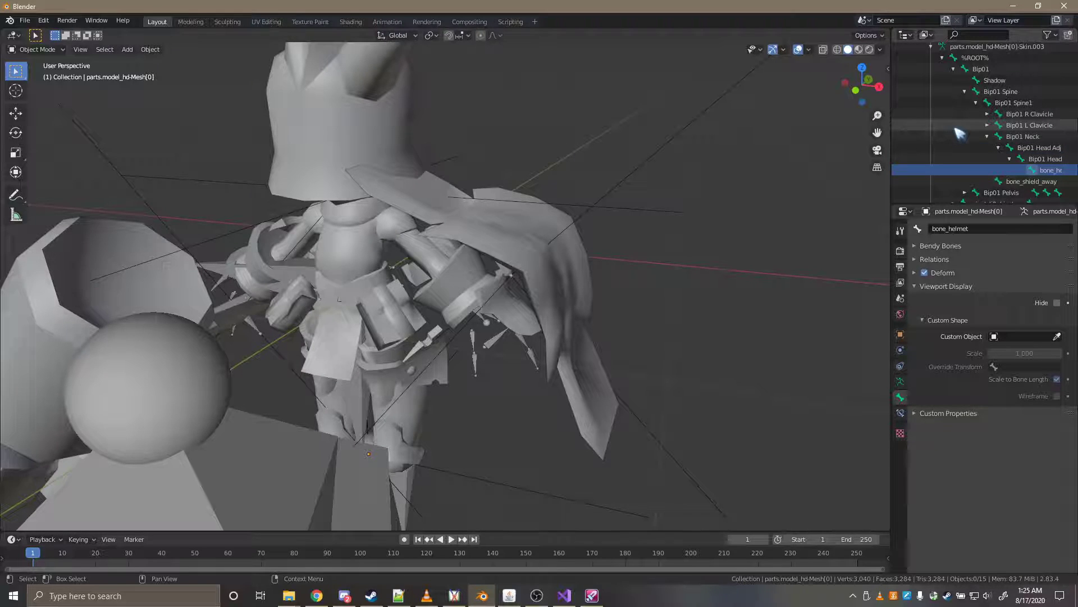
{"action": "scroll", "coordinate": [981, 129], "scroll_direction": "up", "scroll_amount": 2}
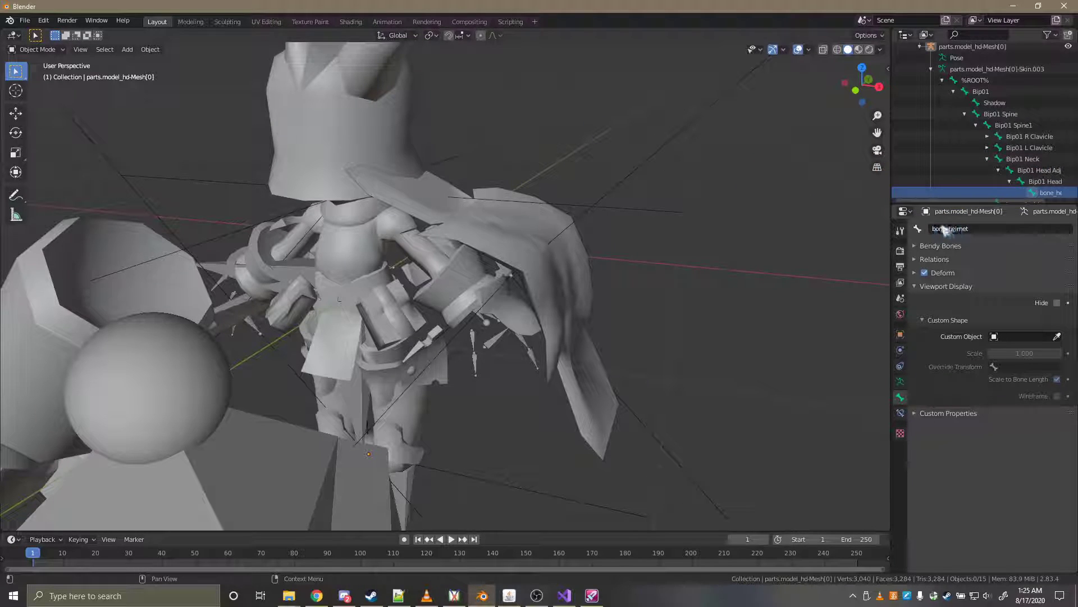
{"action": "scroll", "coordinate": [987, 172], "scroll_direction": "up", "scroll_amount": 5}
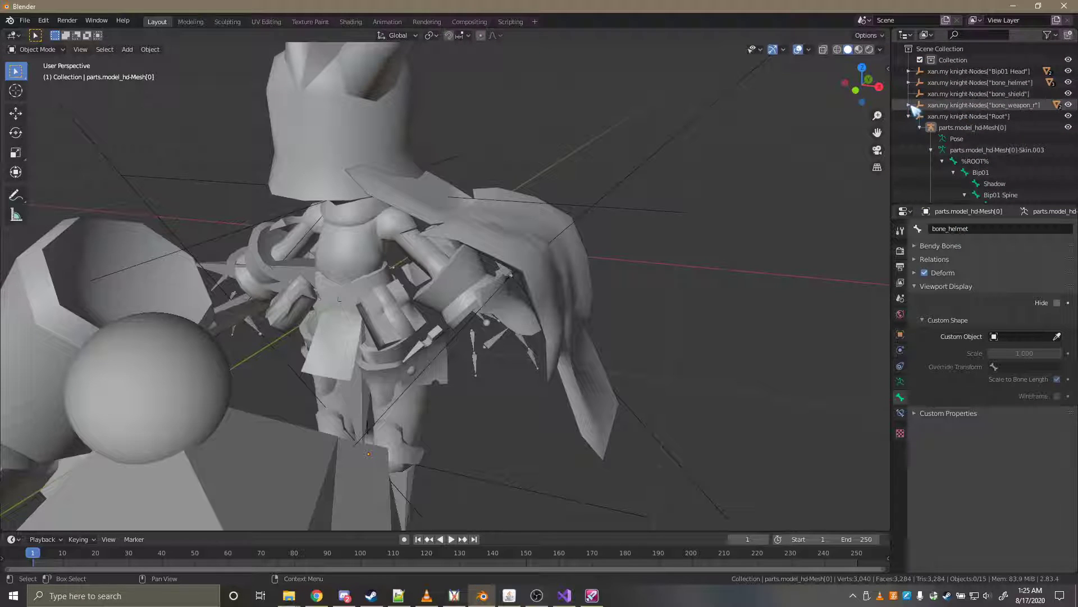
Step: Expand the Bip01 Head node, frame it in the view, and delete the stray Bip01 Head object
{"action": "left_click", "coordinate": [909, 71]}
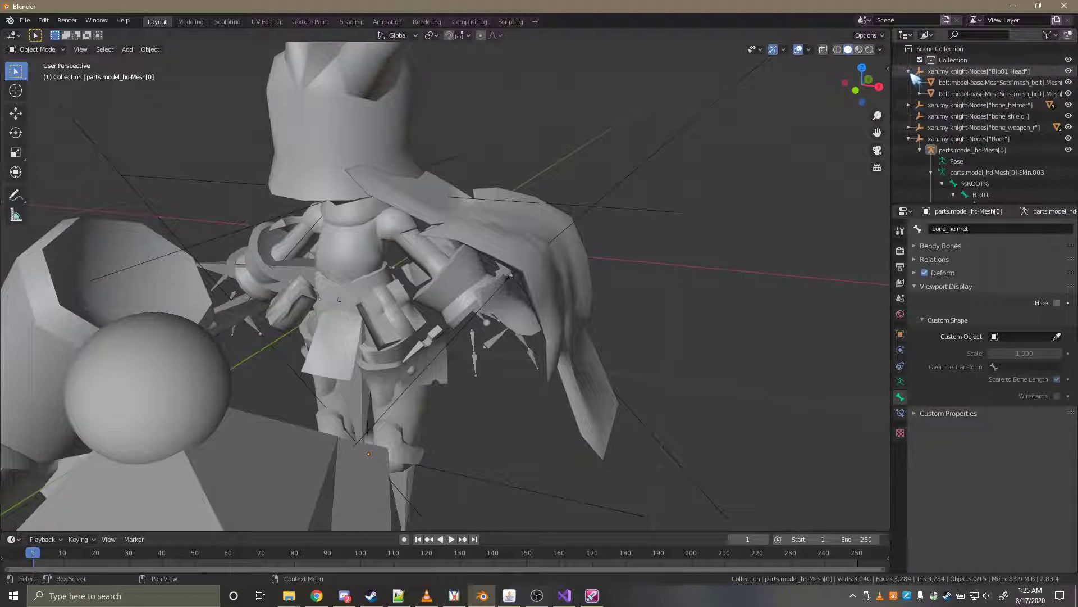
{"action": "left_click", "coordinate": [980, 93]}
{"action": "left_click", "coordinate": [978, 71]}
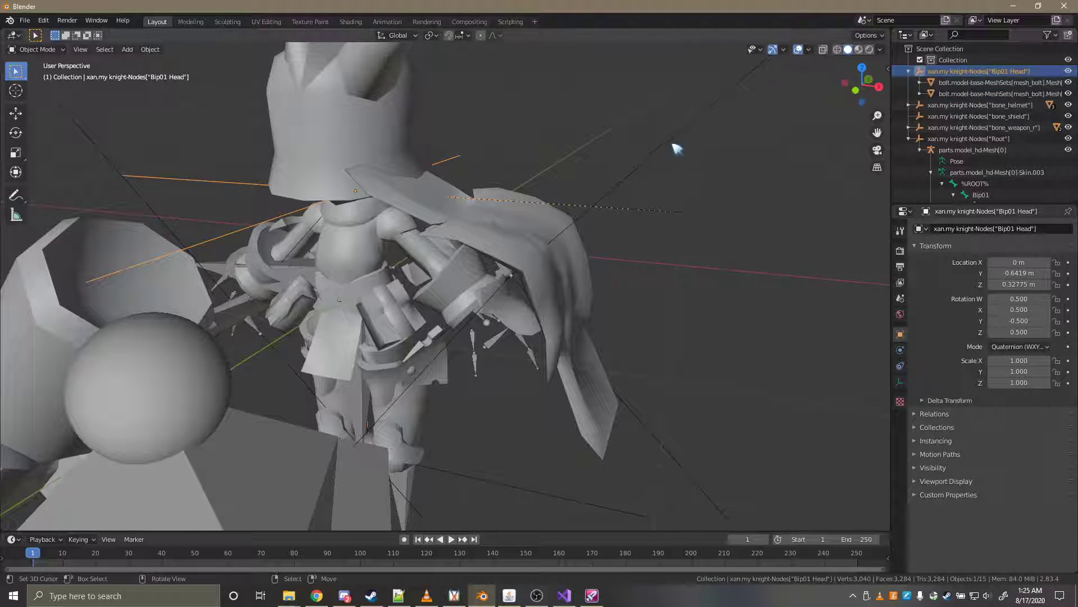
{"action": "key", "text": "KP_Decimal"}
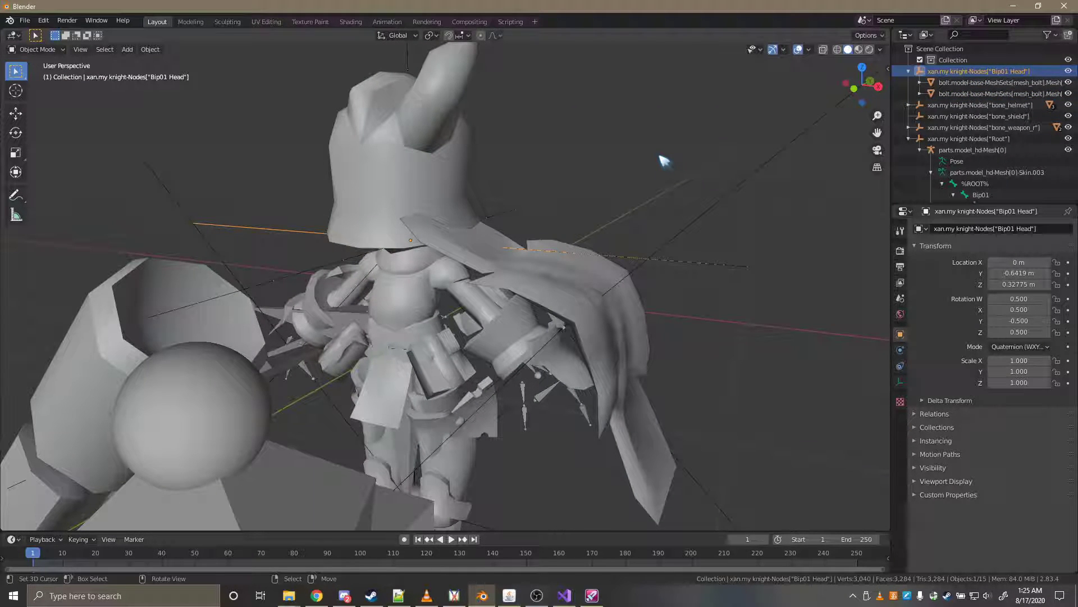
{"action": "key", "text": "shift+grave"}
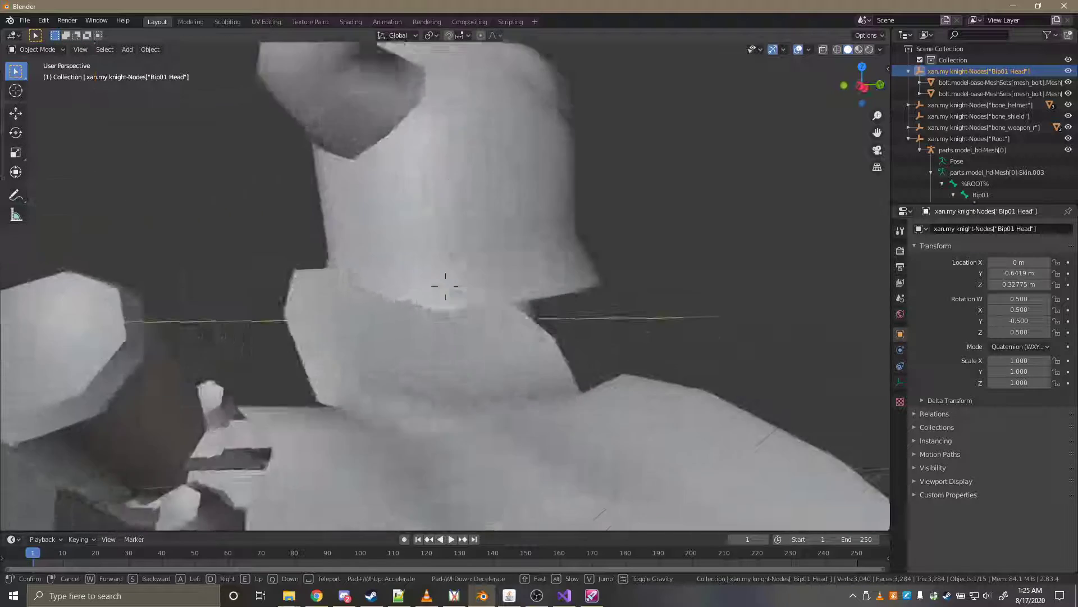
{"action": "key", "text": "Escape"}
{"action": "key", "text": "Delete"}
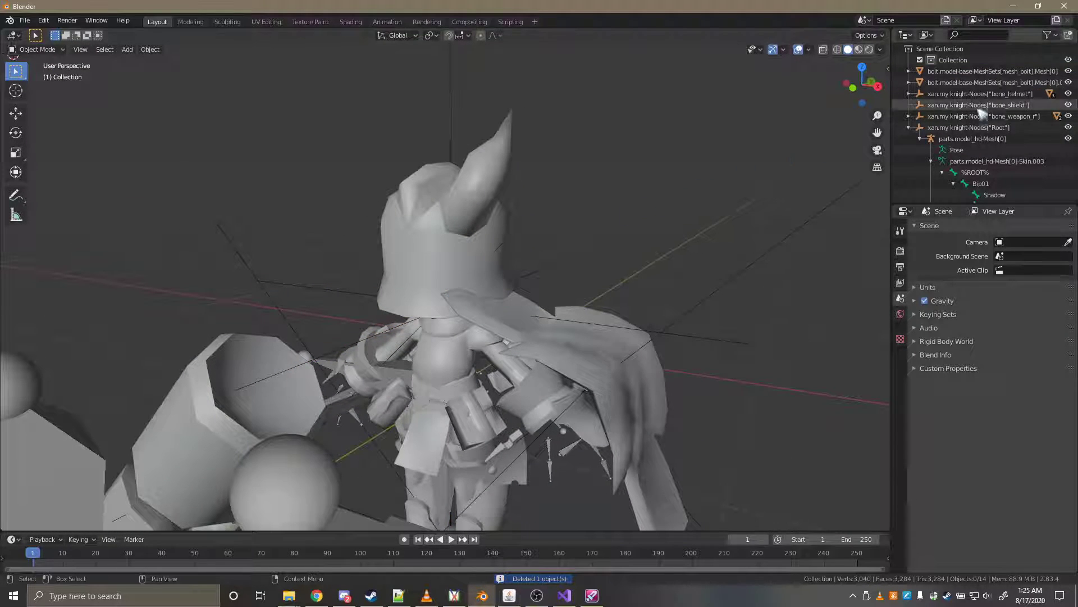
Step: Delete the two bolt meshes, then undo to bring them back
{"action": "left_click", "coordinate": [991, 71]}
{"action": "key", "text": "Delete"}
{"action": "left_click", "coordinate": [991, 70]}
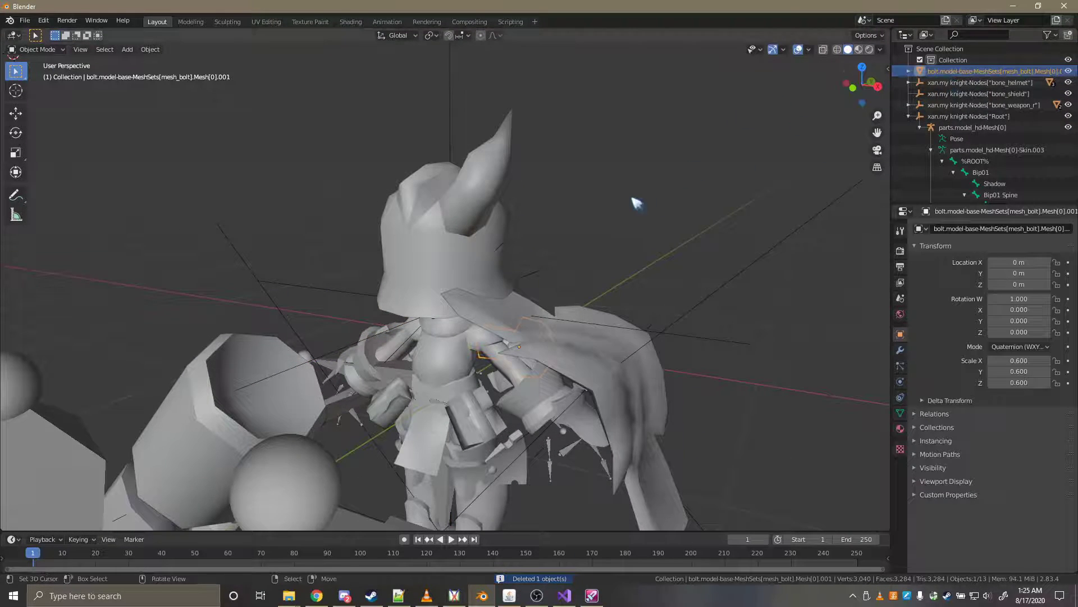
{"action": "key", "text": "Delete"}
{"action": "key", "text": "ctrl+z"}
{"action": "key", "text": "ctrl+z"}
{"action": "key", "text": "ctrl+z"}
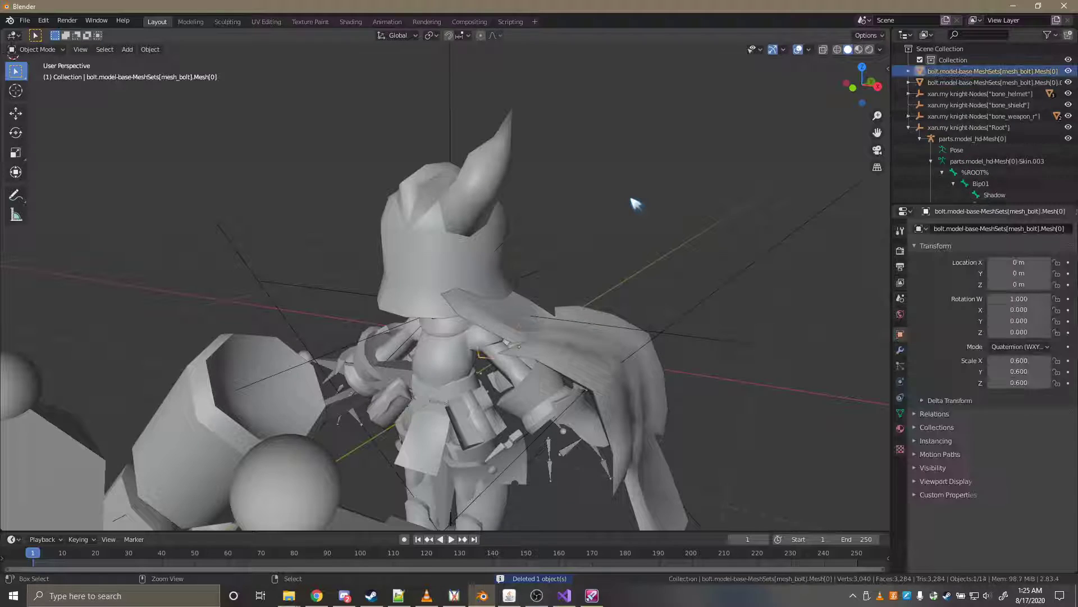
Step: Inspect the bolt up close, step through the undo history, and delete the three selected objects
{"action": "key", "text": "shift+grave"}
{"action": "key", "text": "w"}
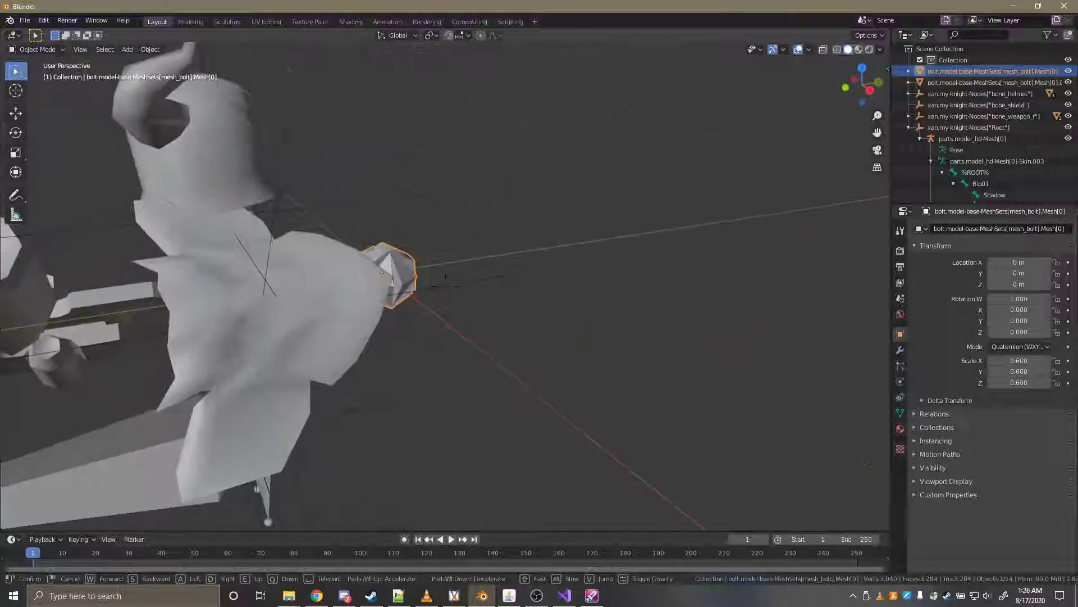
{"action": "left_click", "coordinate": [445, 286]}
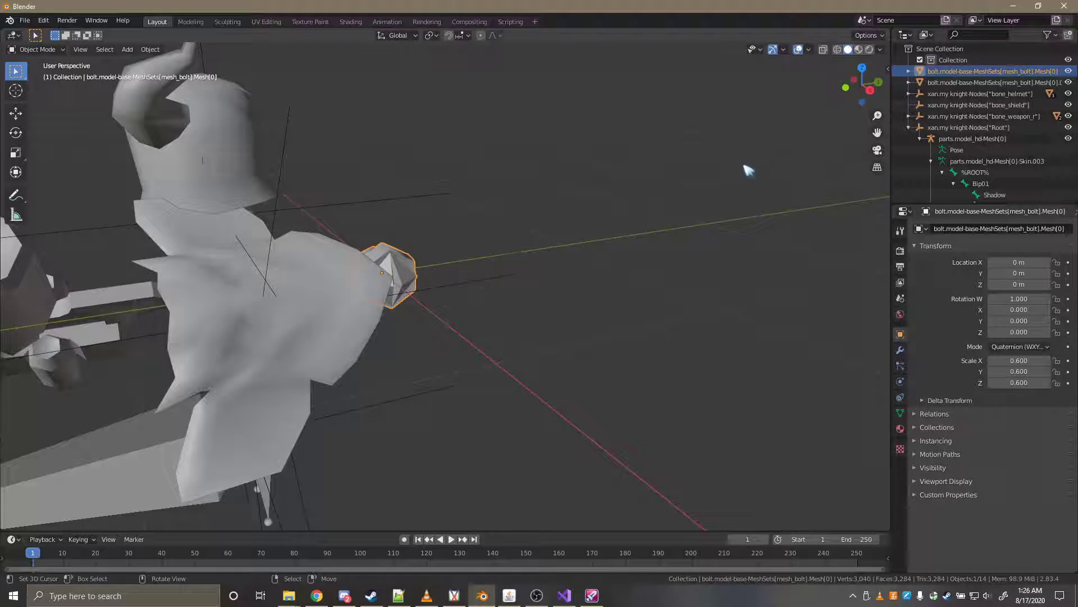
{"action": "key", "text": "ctrl+z"}
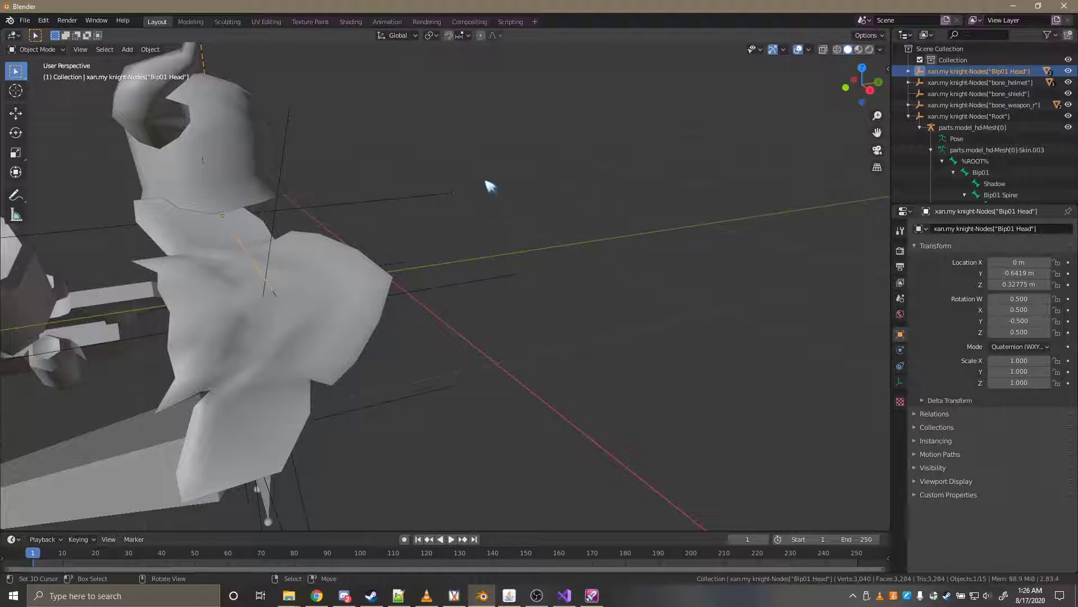
{"action": "key", "text": "ctrl+shift+z"}
{"action": "key", "text": "ctrl+z"}
{"action": "key", "text": "ctrl+shift+z"}
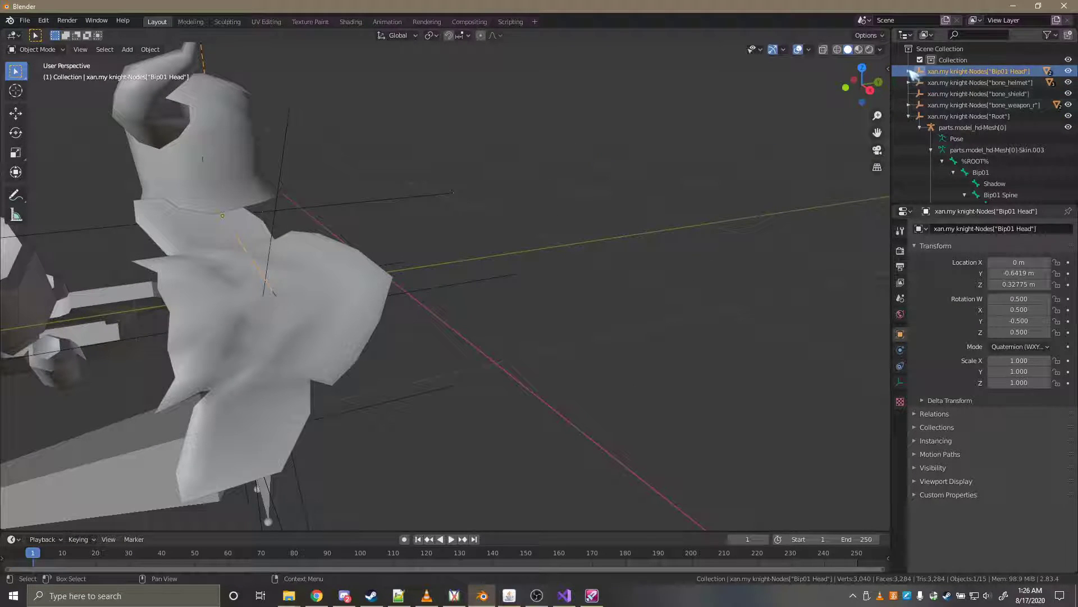
{"action": "key", "text": "Delete"}
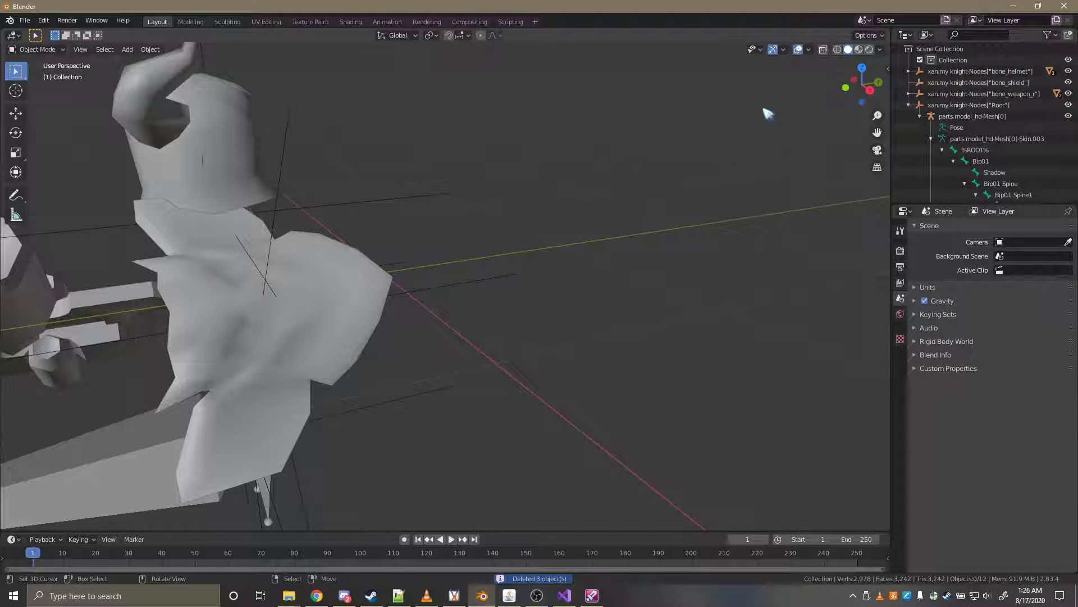
{"action": "left_click", "coordinate": [916, 72]}
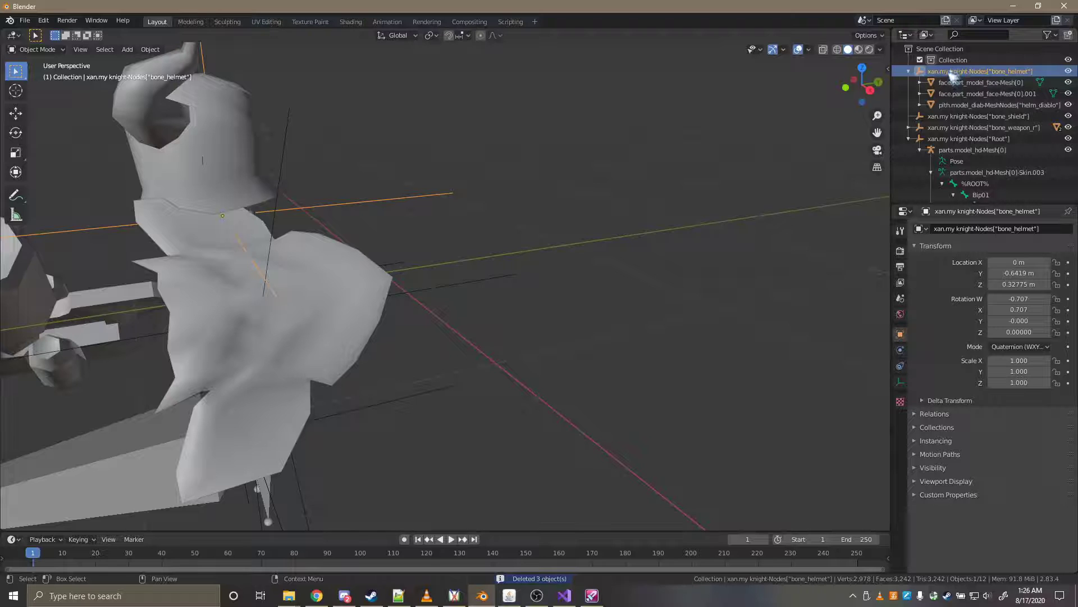
Step: Select only the bone_helmet node and bring the knight into view
{"action": "left_click", "coordinate": [953, 60]}
{"action": "left_click", "coordinate": [959, 73]}
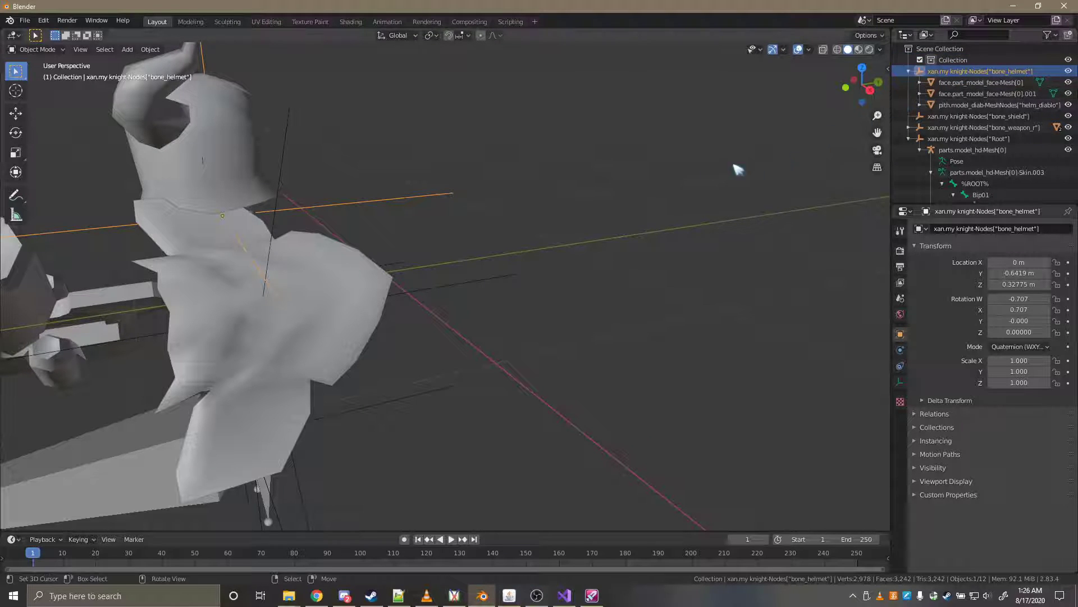
{"action": "key", "text": "shift+grave"}
{"action": "left_click", "coordinate": [705, 306]}
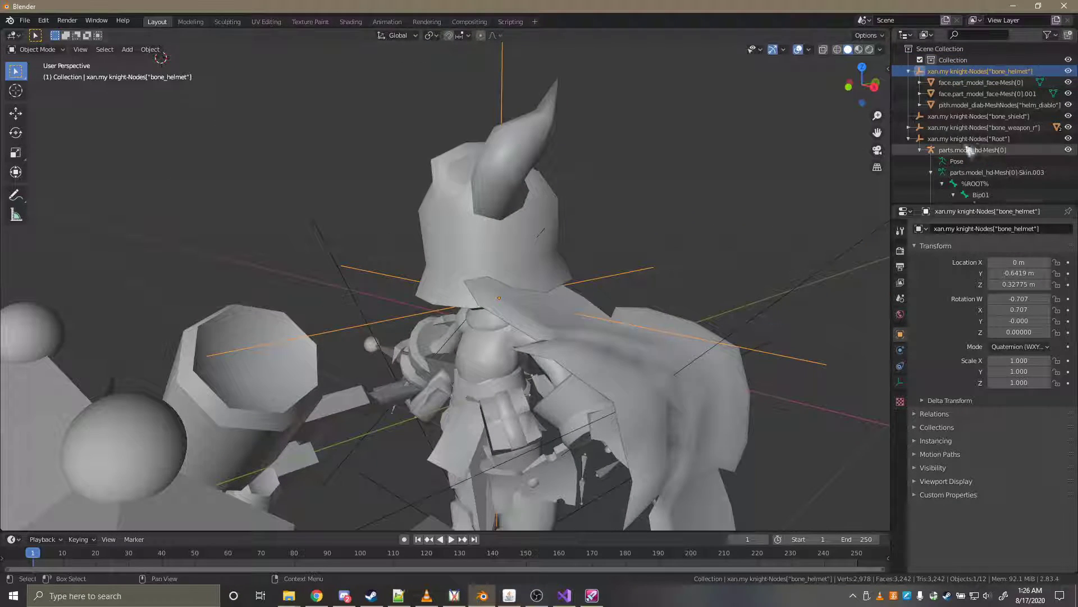
{"action": "scroll", "coordinate": [983, 169], "scroll_direction": "down", "scroll_amount": 2}
Step: With the armature active, parent the bone_helmet node to the bone_helmet bone via Ctrl+P > Bone
{"action": "left_click", "coordinate": [584, 471]}
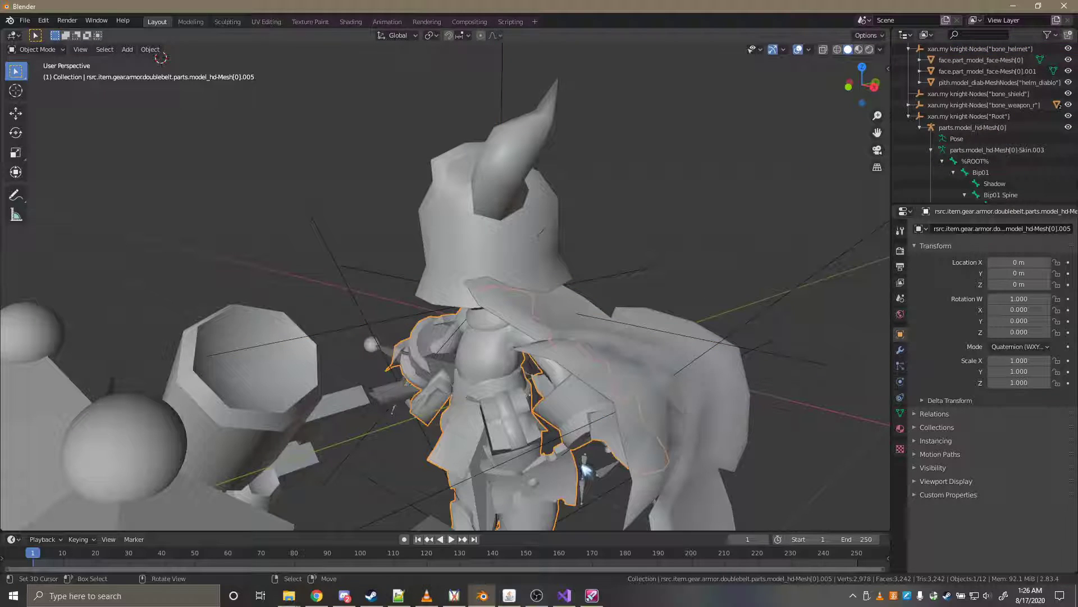
{"action": "left_click", "coordinate": [600, 279], "text": "shift"}
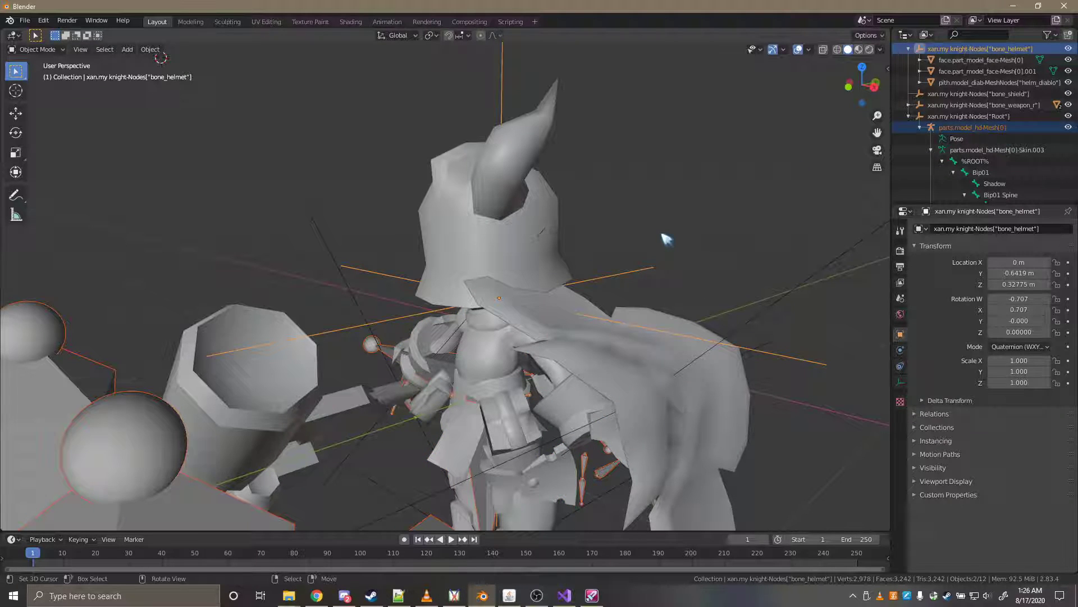
{"action": "key", "text": "ctrl+p"}
{"action": "left_click", "coordinate": [624, 273]}
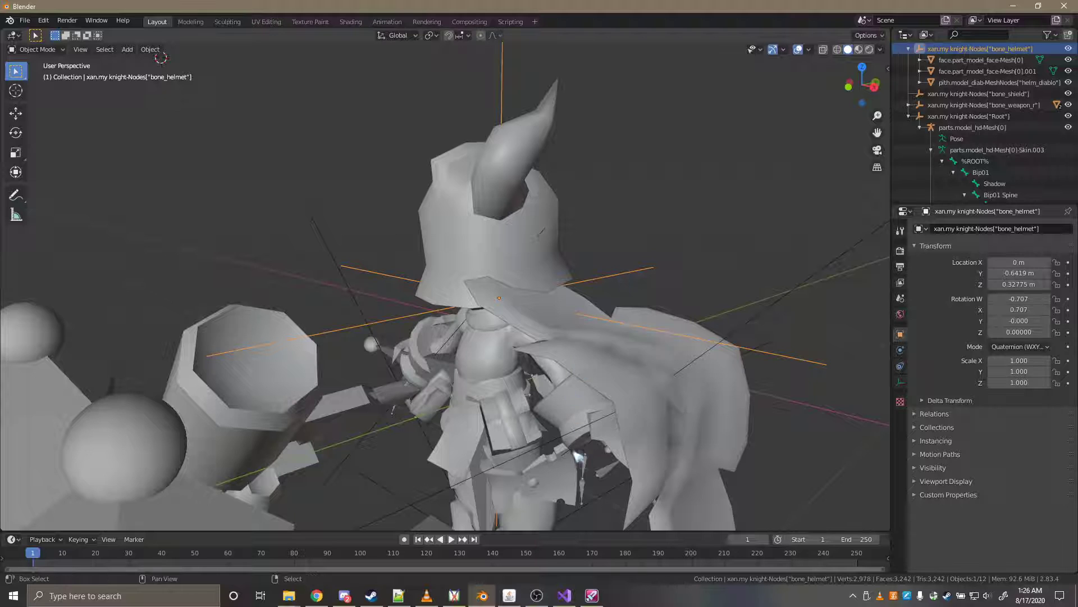
{"action": "left_click", "coordinate": [581, 456], "text": "shift"}
{"action": "key", "text": "ctrl+p"}
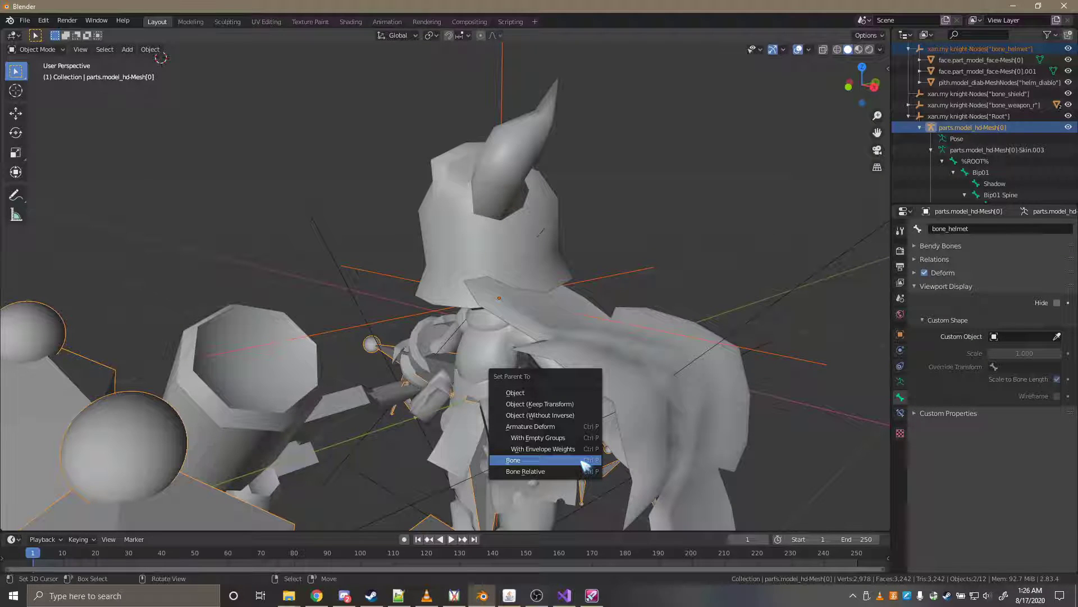
{"action": "left_click", "coordinate": [584, 464]}
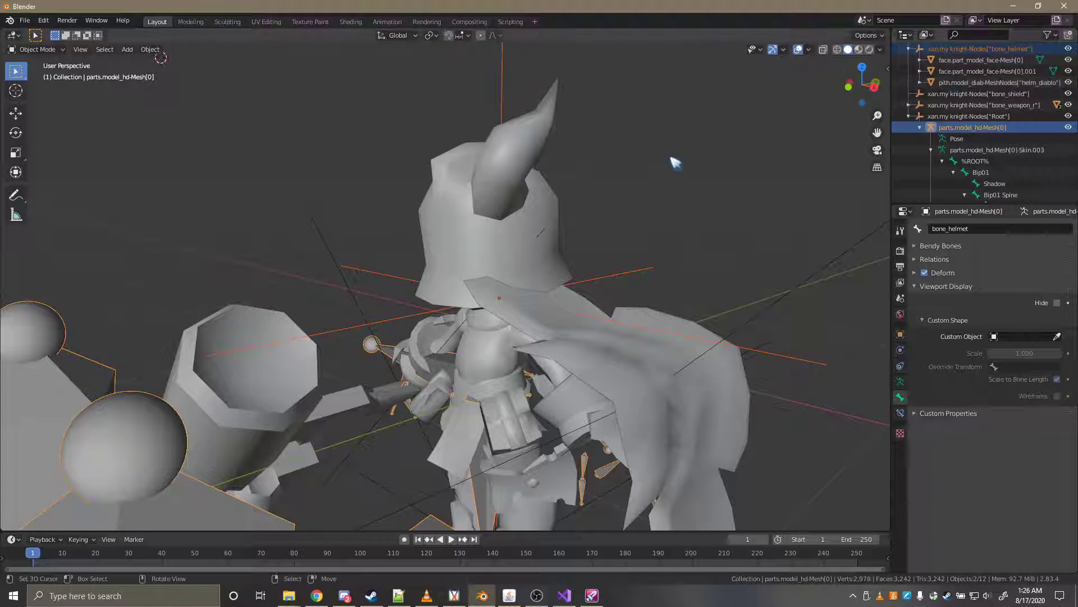
{"action": "key", "text": "ctrl+p"}
{"action": "left_click", "coordinate": [681, 217]}
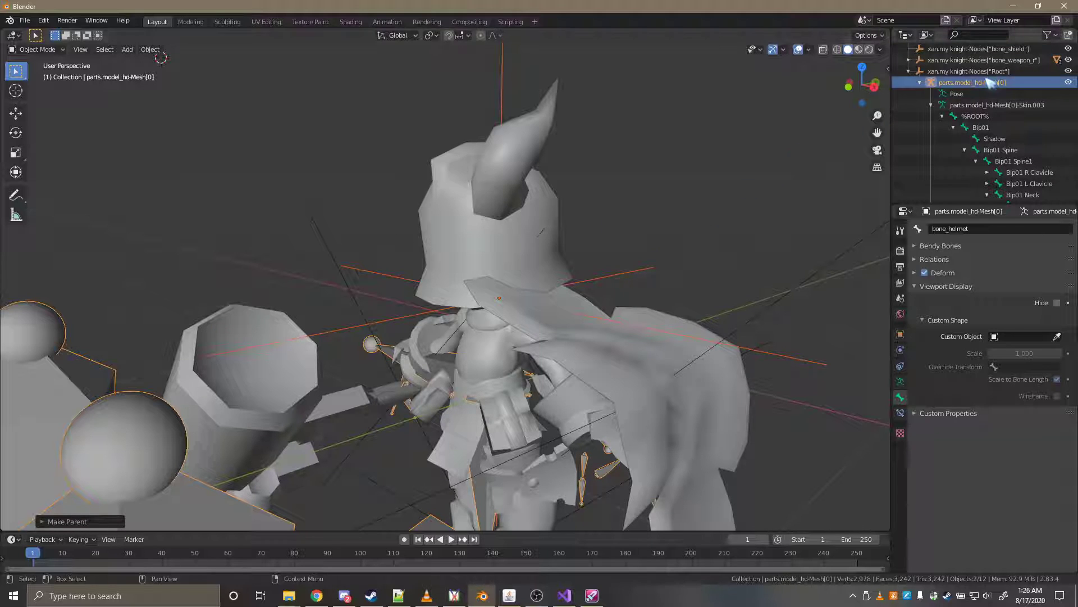
Step: Expand bone_weapon_r to view its rocketham meshes and select the bone_weapon_r node
{"action": "scroll", "coordinate": [989, 82], "scroll_direction": "up", "scroll_amount": 2}
{"action": "left_click", "coordinate": [908, 83]}
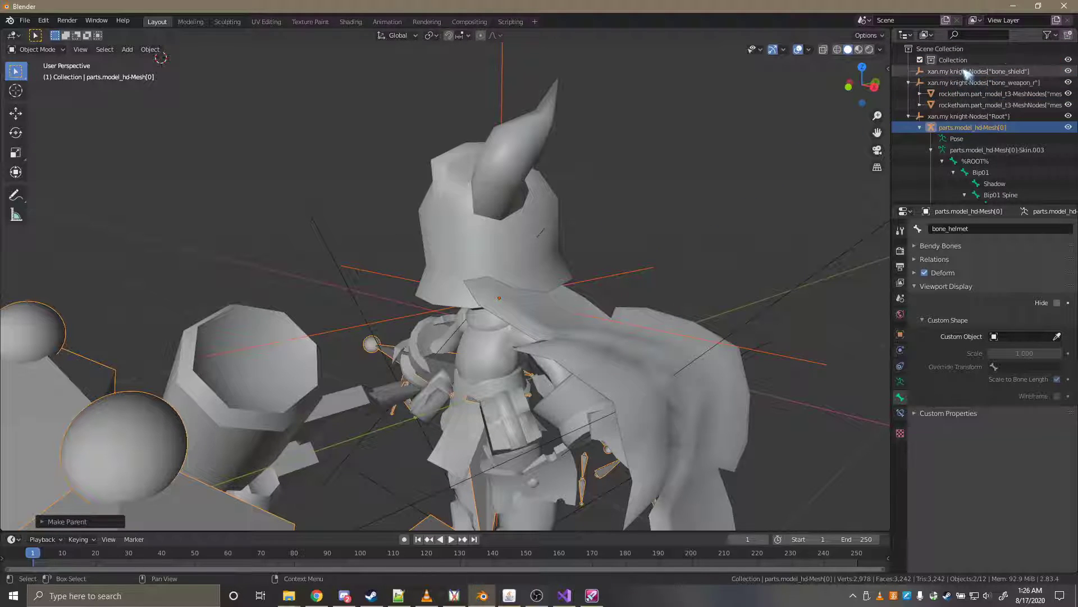
{"action": "left_click", "coordinate": [962, 93]}
{"action": "left_click", "coordinate": [967, 82]}
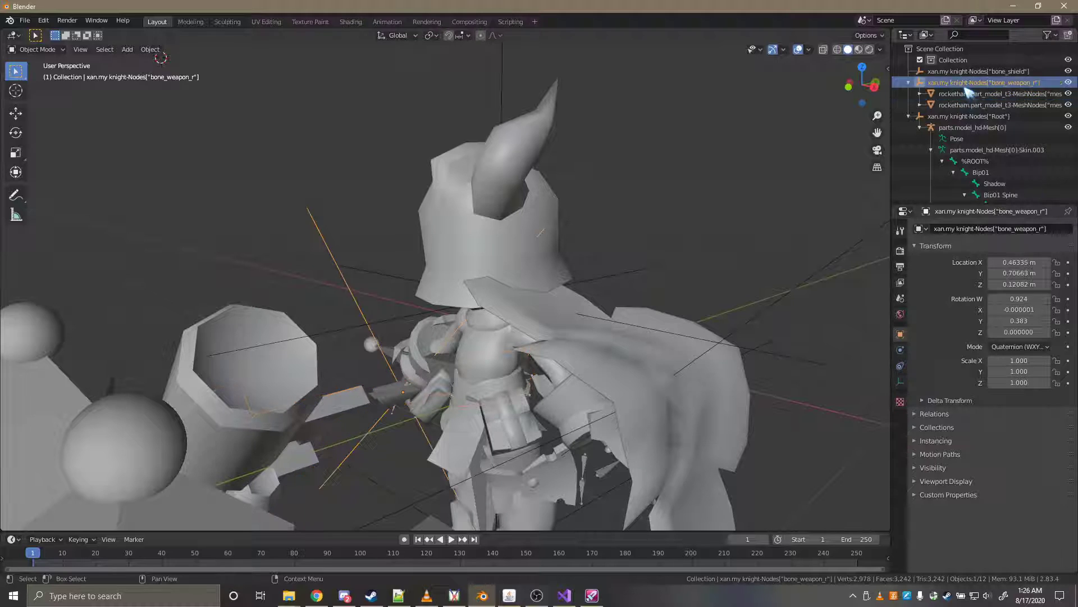
{"action": "scroll", "coordinate": [986, 141], "scroll_direction": "down", "scroll_amount": 6}
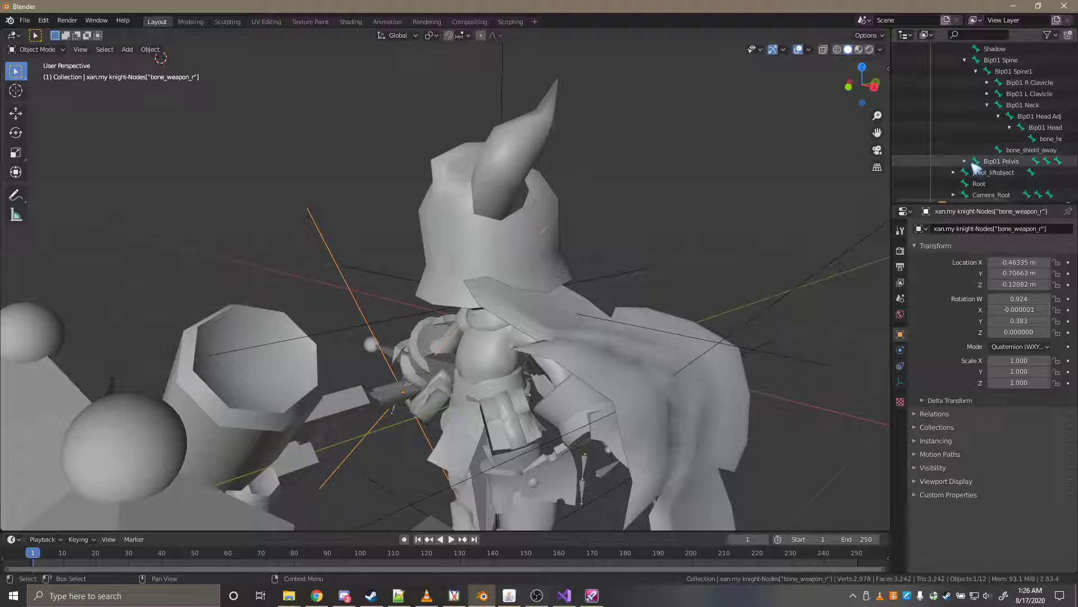
{"action": "scroll", "coordinate": [969, 161], "scroll_direction": "up", "scroll_amount": 1}
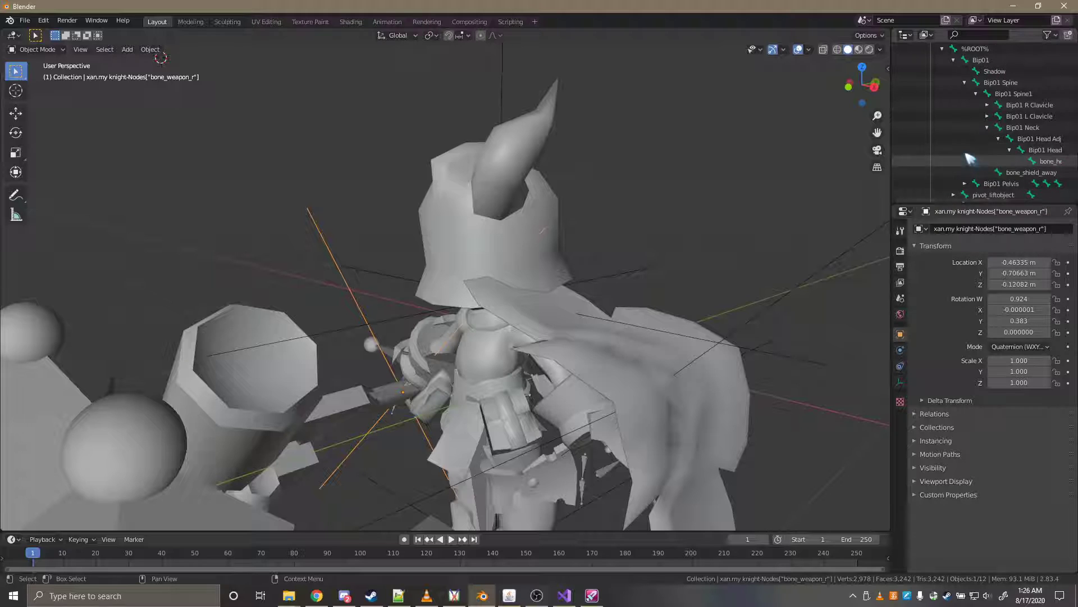
Step: Collapse the left clavicle chain and expand the right clavicle, upper arm, forearm and hand bones
{"action": "left_click", "coordinate": [988, 116]}
{"action": "left_click", "coordinate": [988, 105]}
{"action": "left_click", "coordinate": [999, 117]}
{"action": "left_click", "coordinate": [1010, 127]}
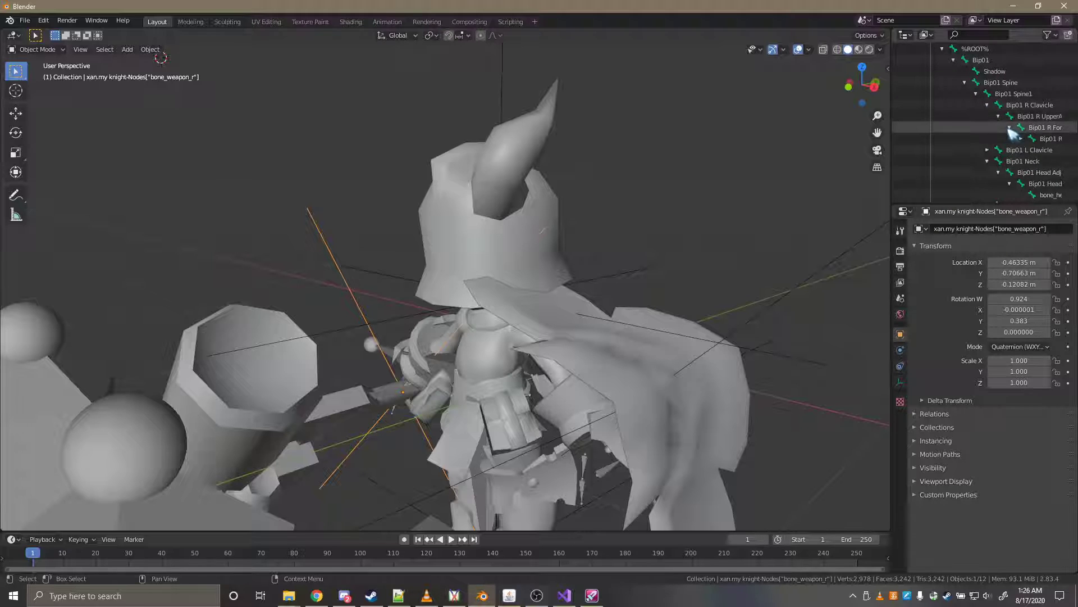
{"action": "left_click", "coordinate": [1022, 139]}
{"action": "left_click", "coordinate": [1032, 150]}
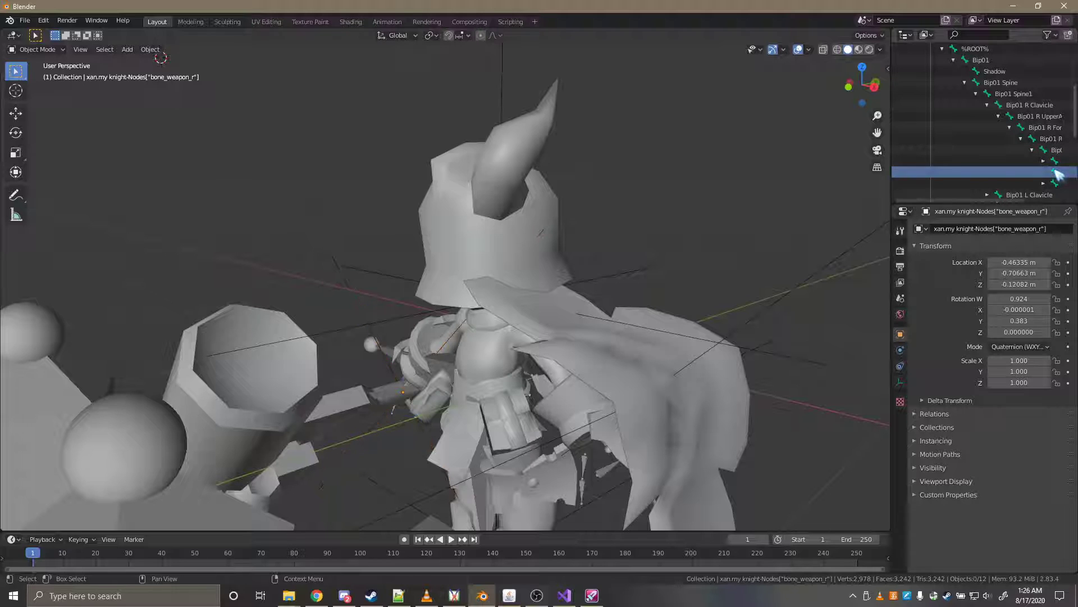
{"action": "scroll", "coordinate": [1057, 175], "scroll_direction": "up", "scroll_amount": 4}
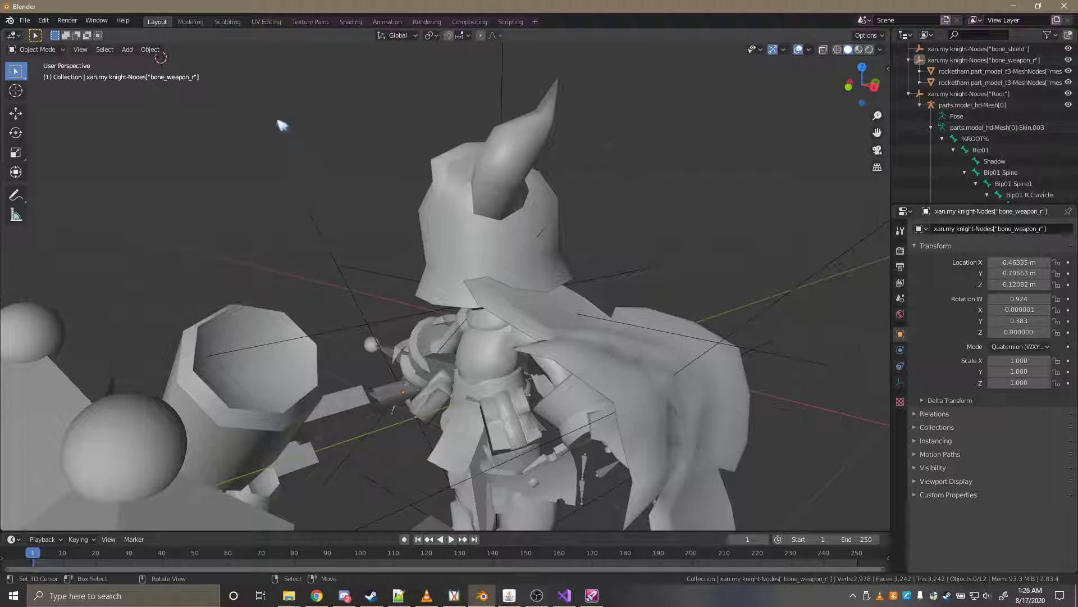
Step: Select bone_weapon_r with the armature active and parent it to the bone_weapon_r bone via Ctrl+P > Bone
{"action": "left_click", "coordinate": [265, 398]}
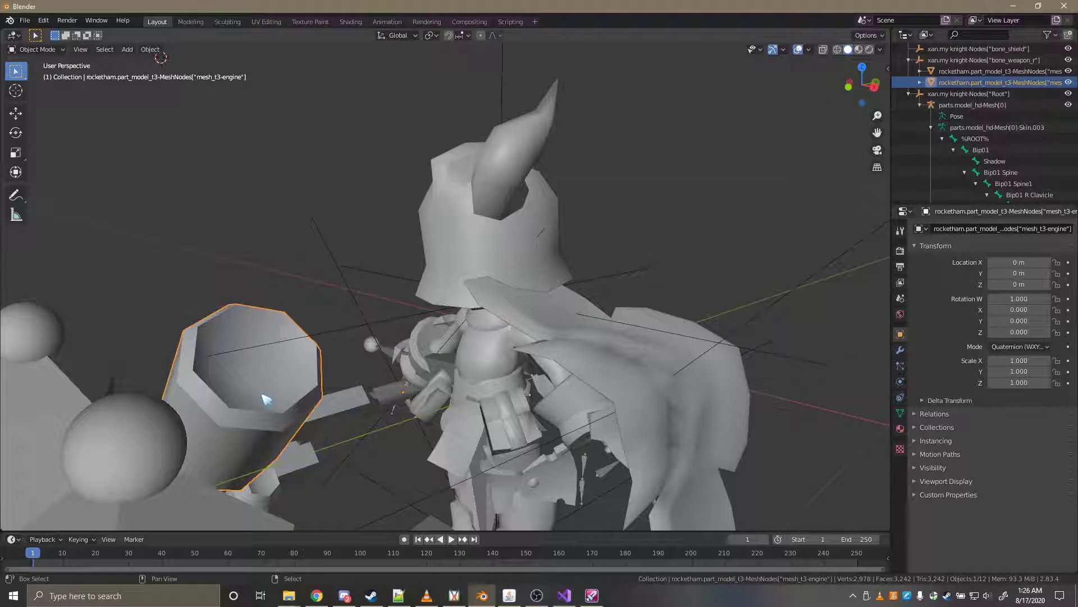
{"action": "left_click", "coordinate": [401, 371]}
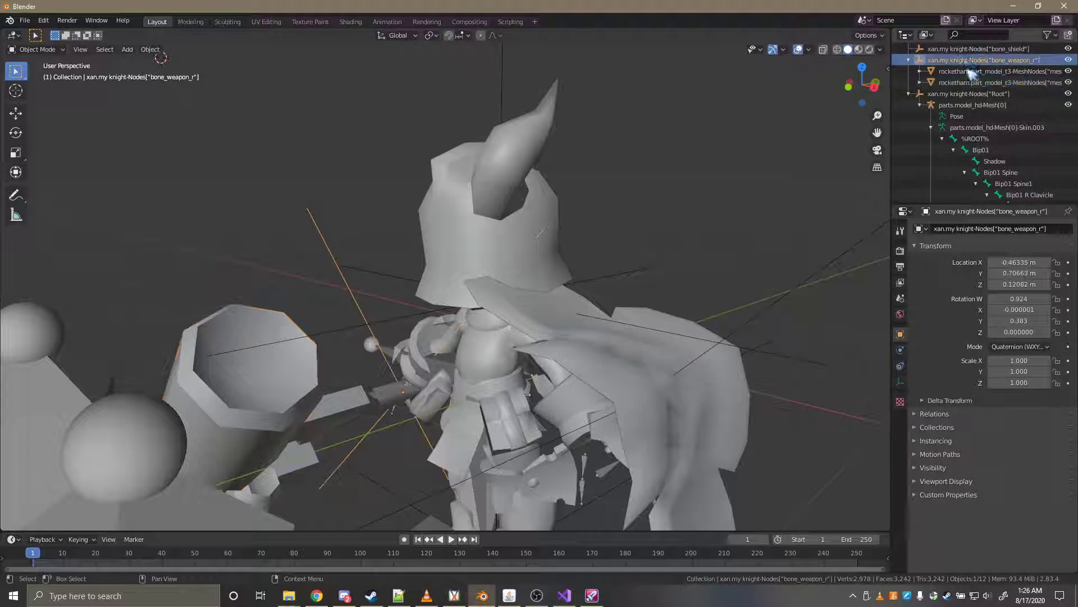
{"action": "left_click", "coordinate": [972, 105]}
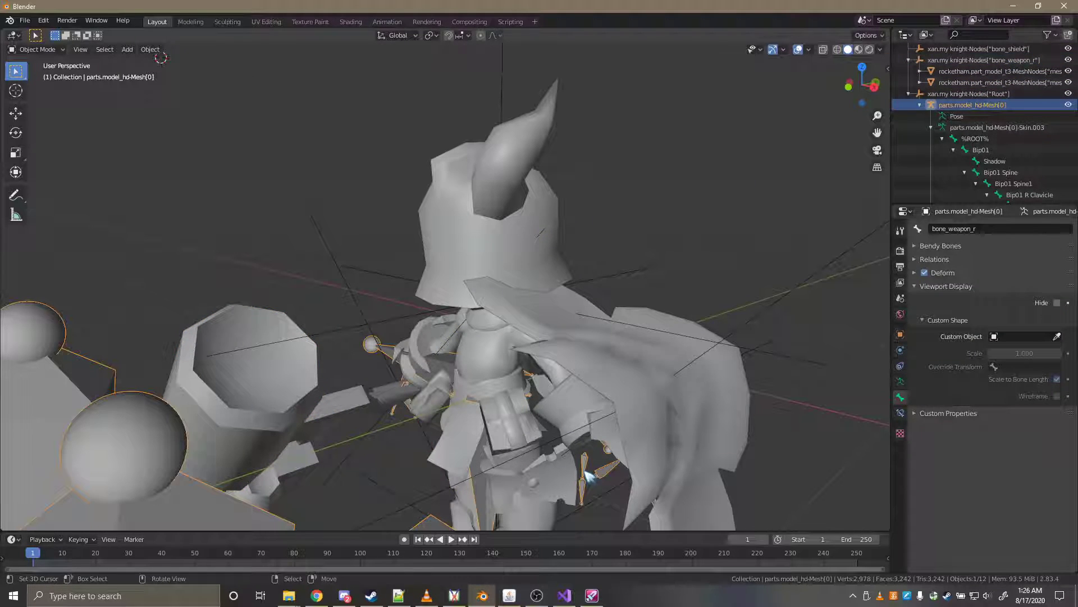
{"action": "left_click", "coordinate": [983, 60], "text": "shift"}
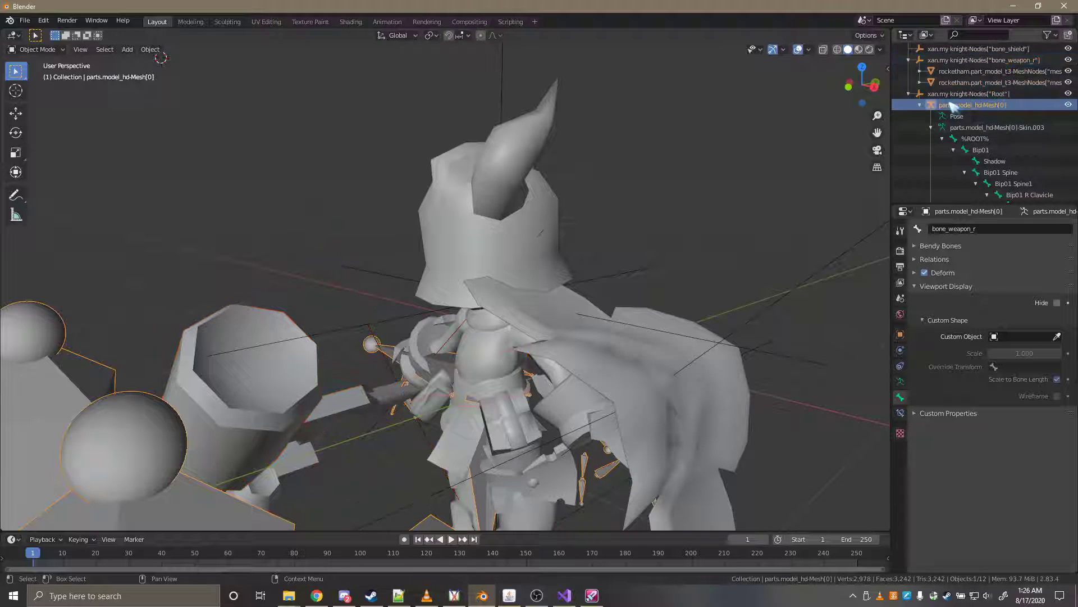
{"action": "left_click", "coordinate": [963, 61]}
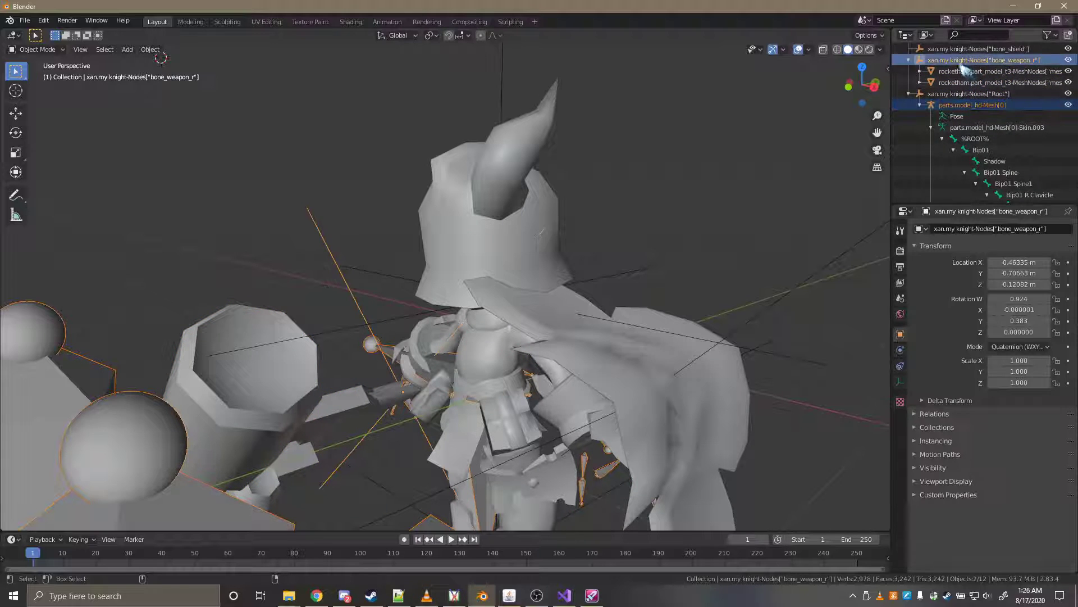
{"action": "key", "text": "ctrl+p"}
{"action": "left_click", "coordinate": [709, 170]}
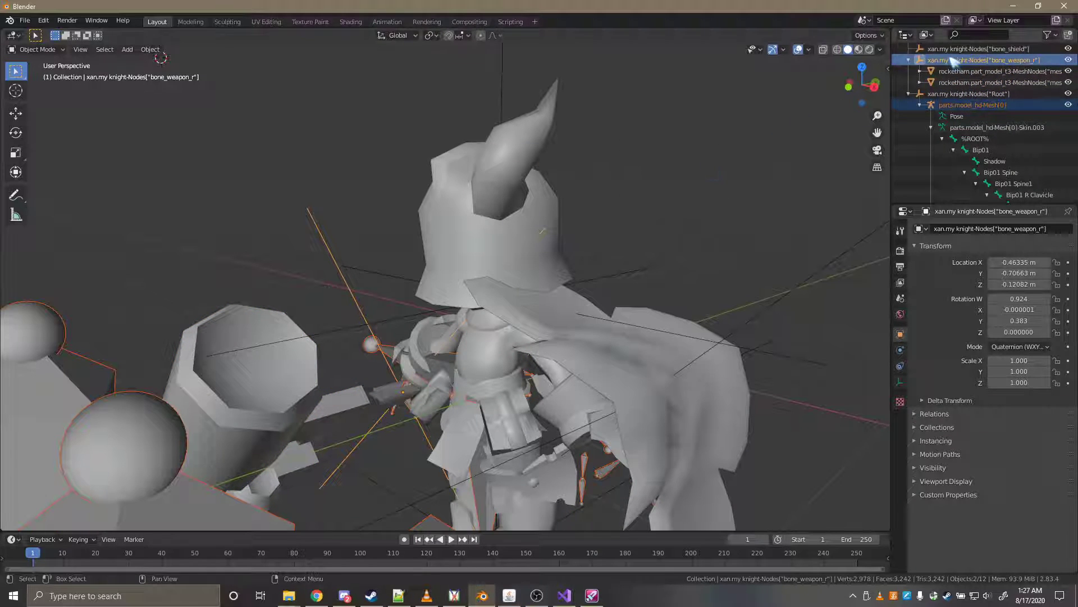
{"action": "left_click", "coordinate": [963, 105], "text": "ctrl"}
{"action": "key", "text": "ctrl+p"}
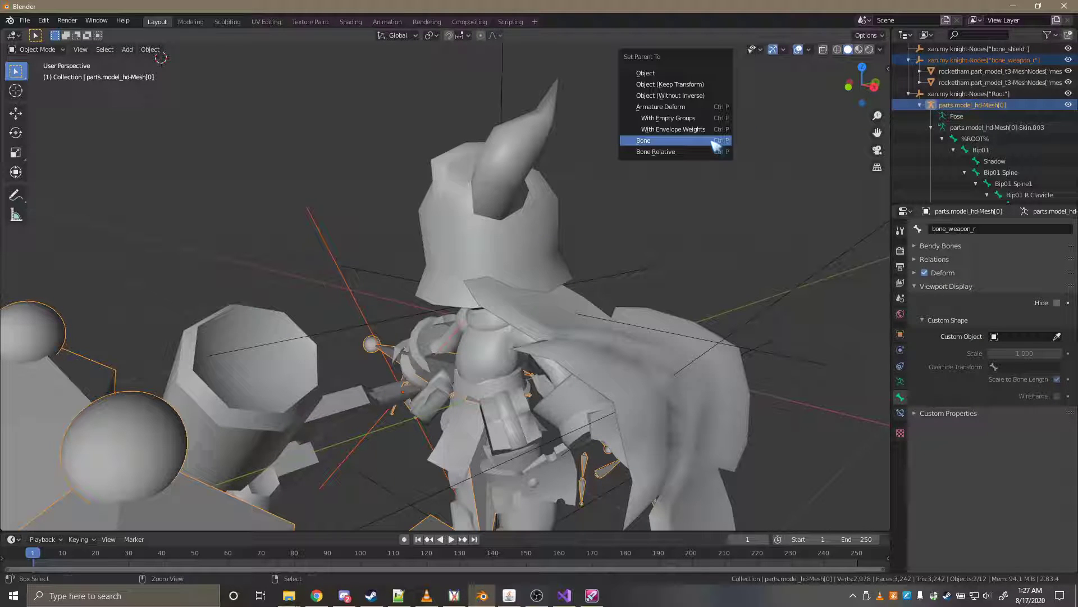
{"action": "left_click", "coordinate": [716, 145]}
{"action": "key", "text": "w"}
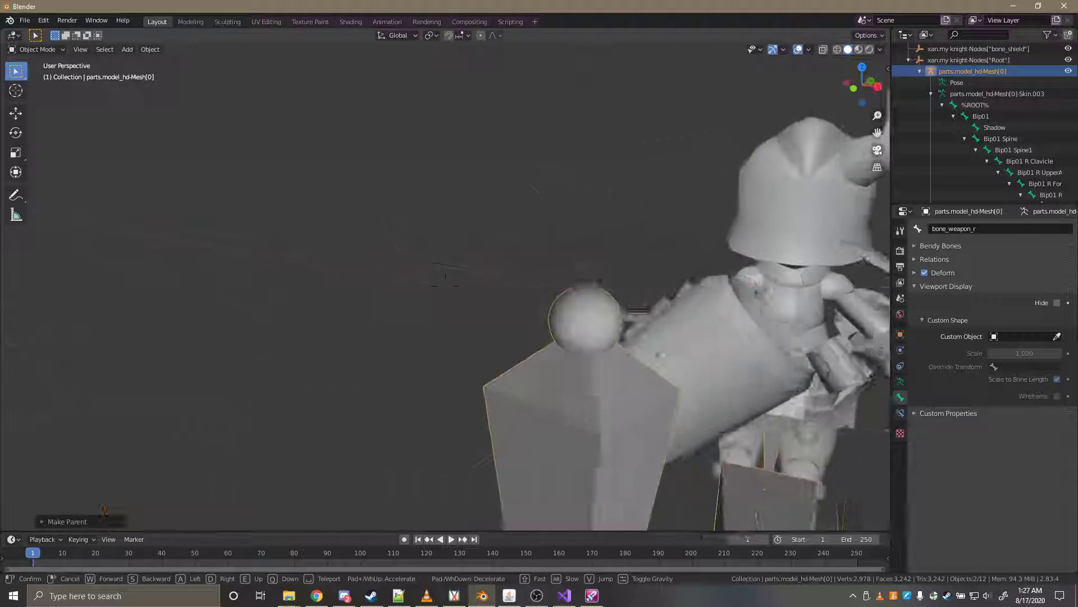
{"action": "key", "text": "Escape"}
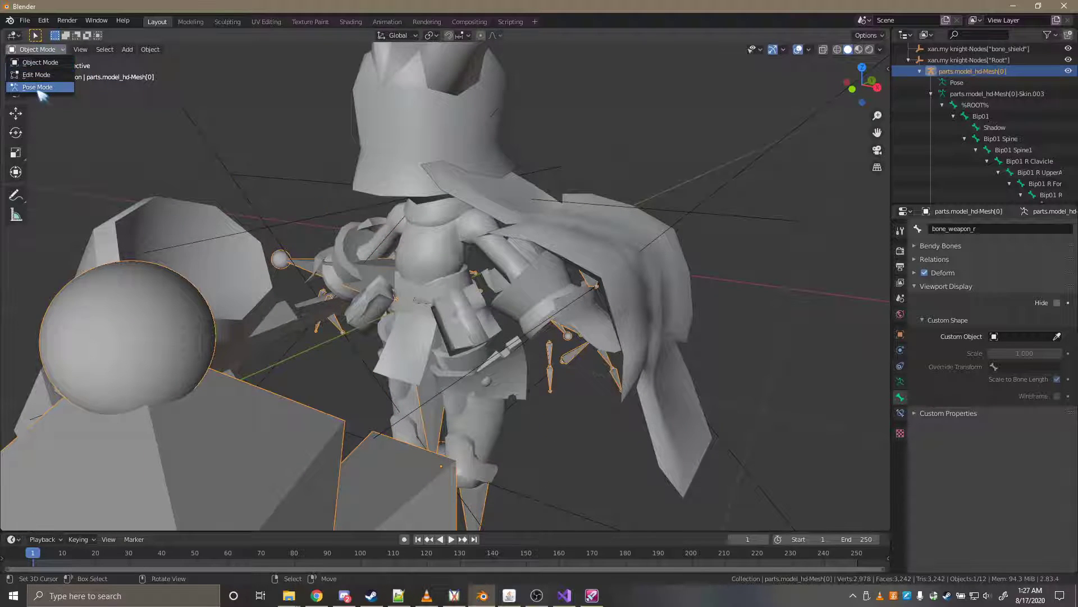
{"action": "left_click", "coordinate": [39, 87]}
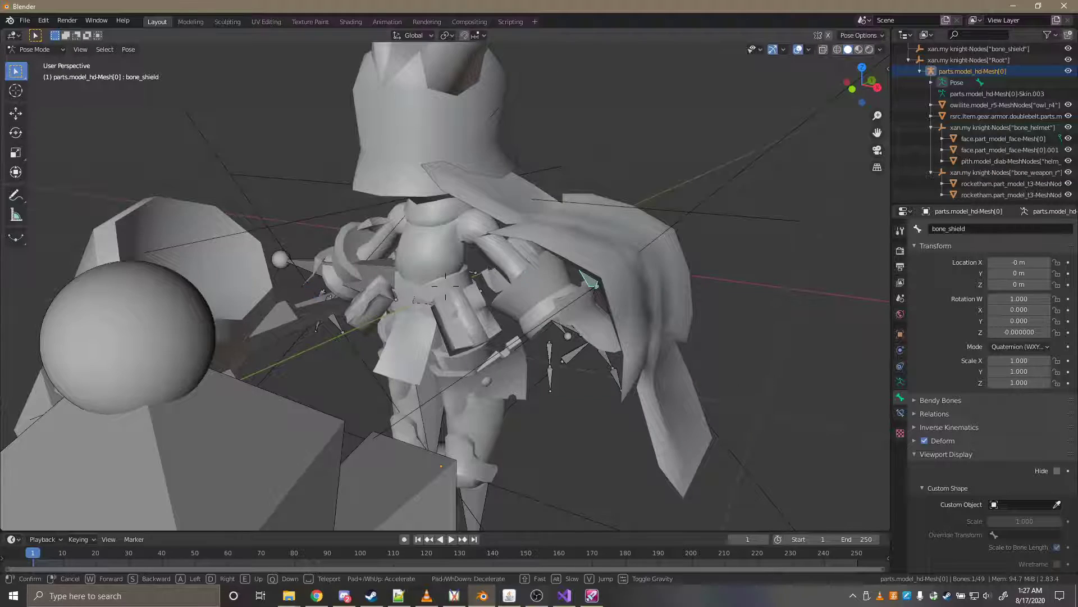
{"action": "key", "text": "w"}
{"action": "left_click", "coordinate": [493, 292]}
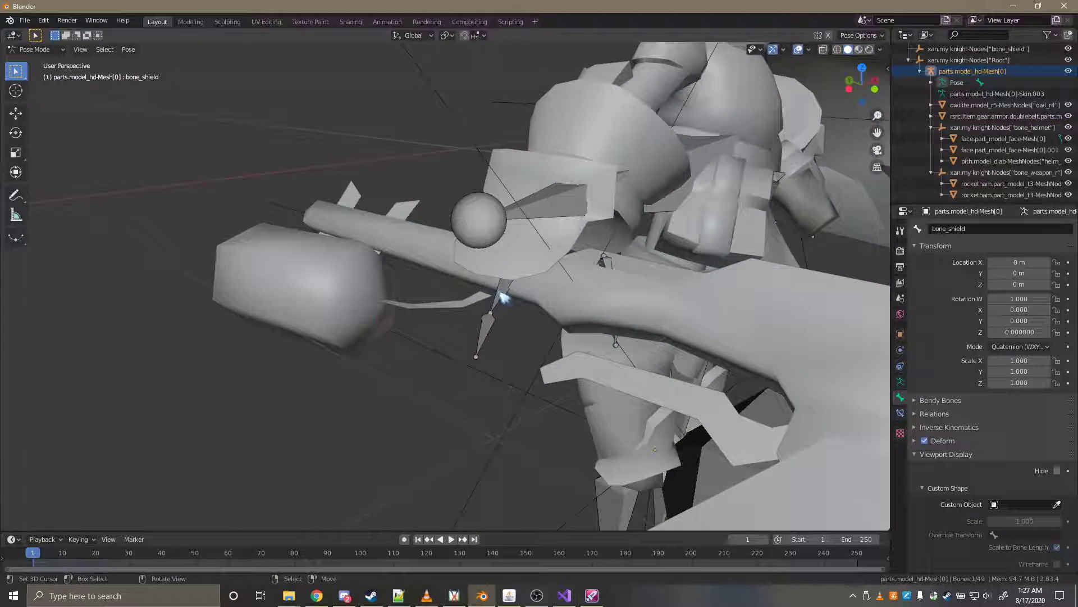
{"action": "key", "text": "shift+grave"}
{"action": "key", "text": "w"}
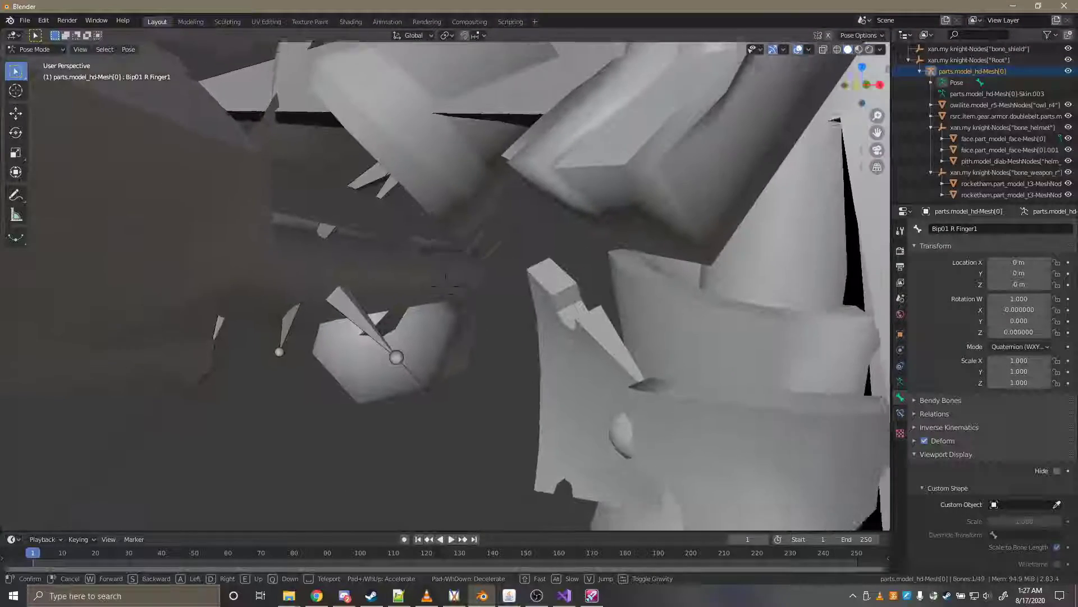
{"action": "left_click", "coordinate": [451, 290]}
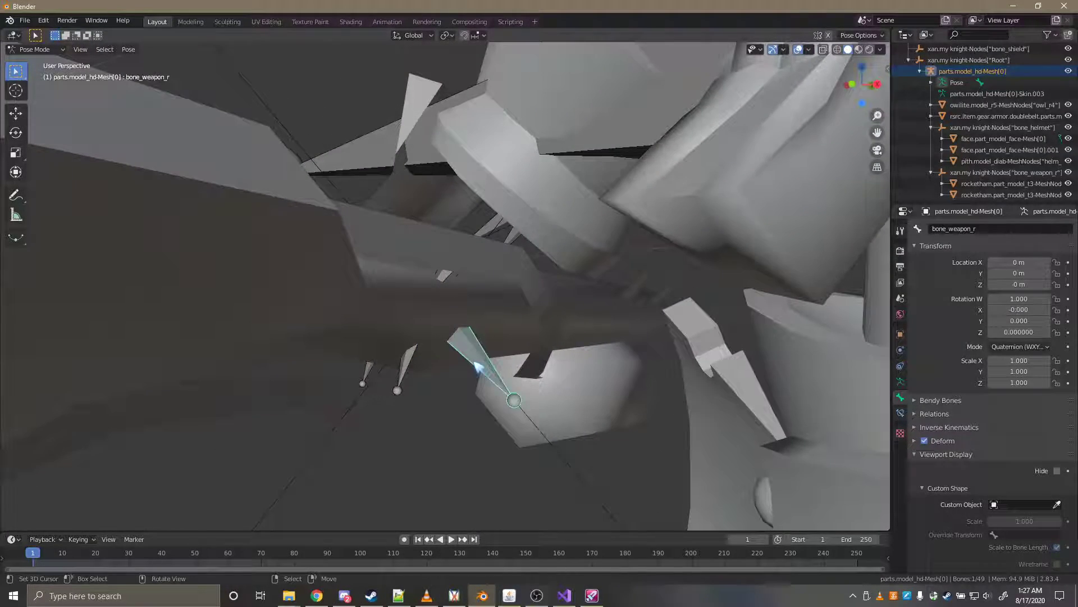
{"action": "key", "text": "s"}
{"action": "key", "text": "w"}
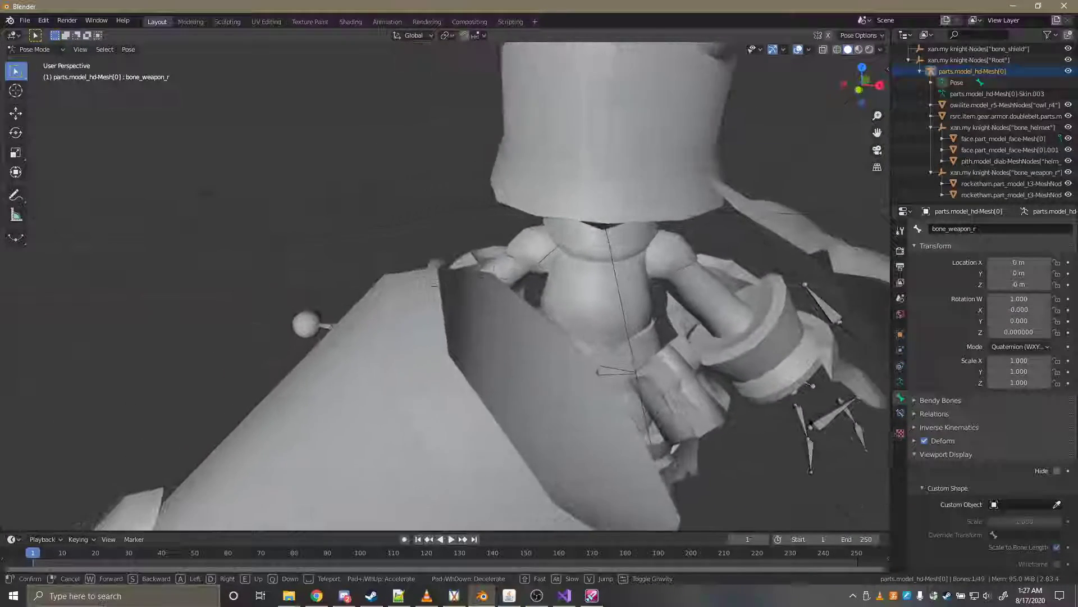
{"action": "key", "text": "s"}
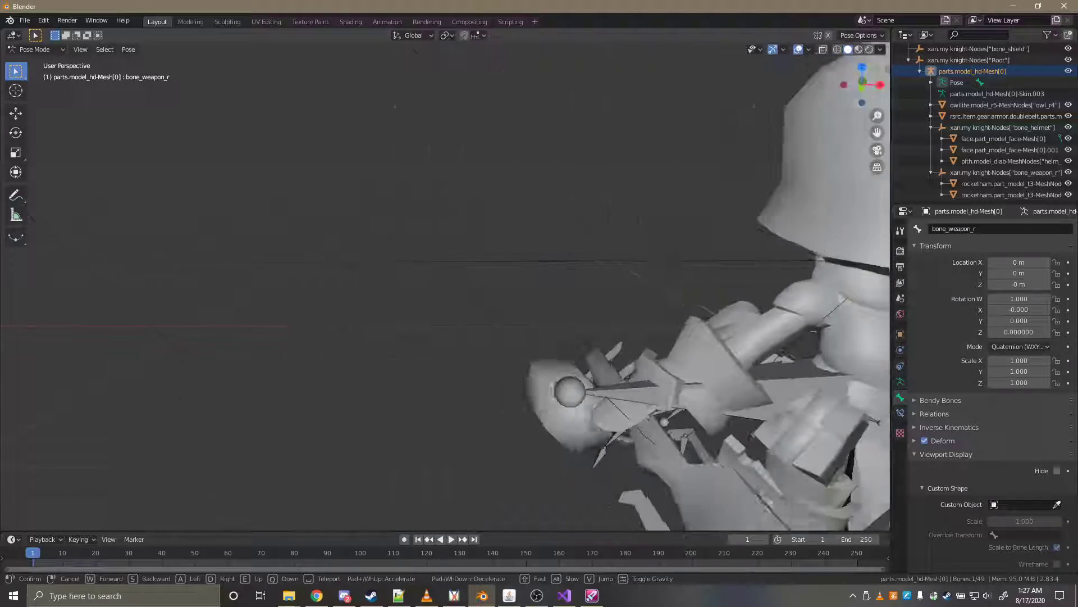
{"action": "key", "text": "w"}
{"action": "key", "text": "s"}
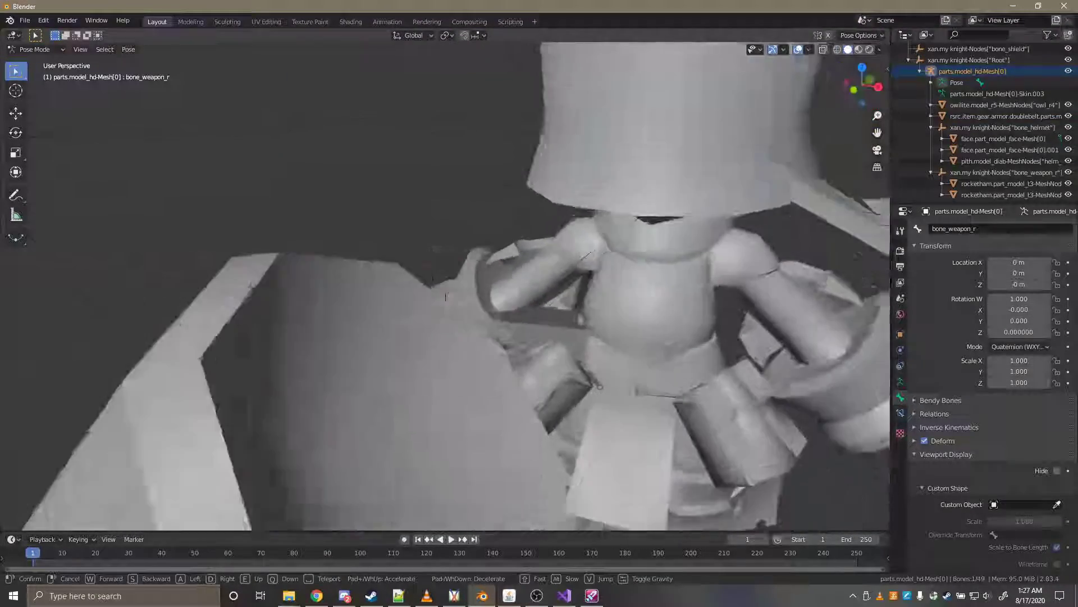
{"action": "key", "text": "w"}
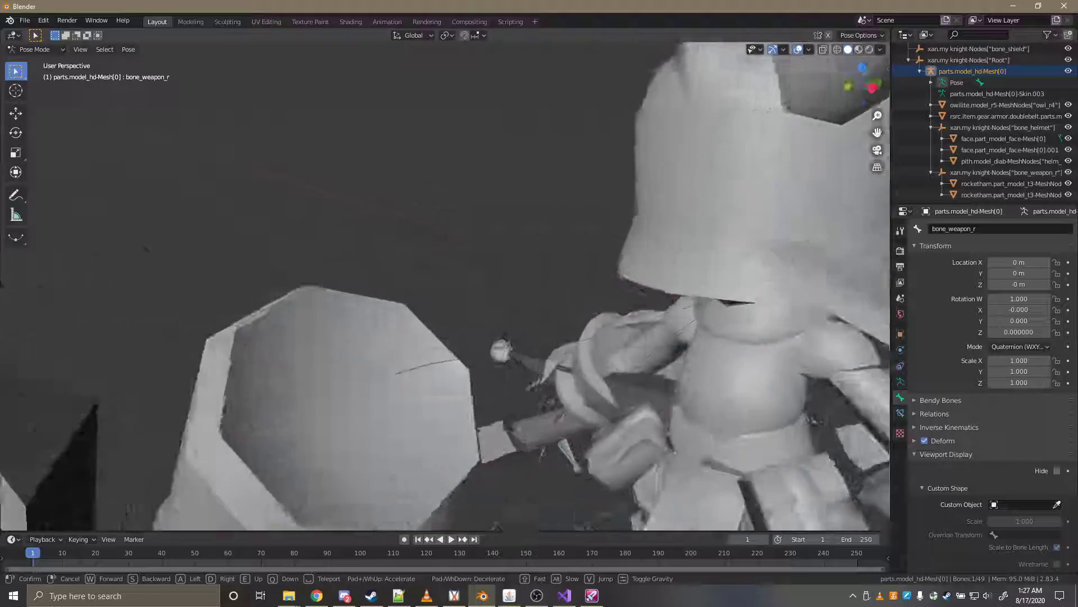
{"action": "key", "text": "s"}
{"action": "key", "text": "w"}
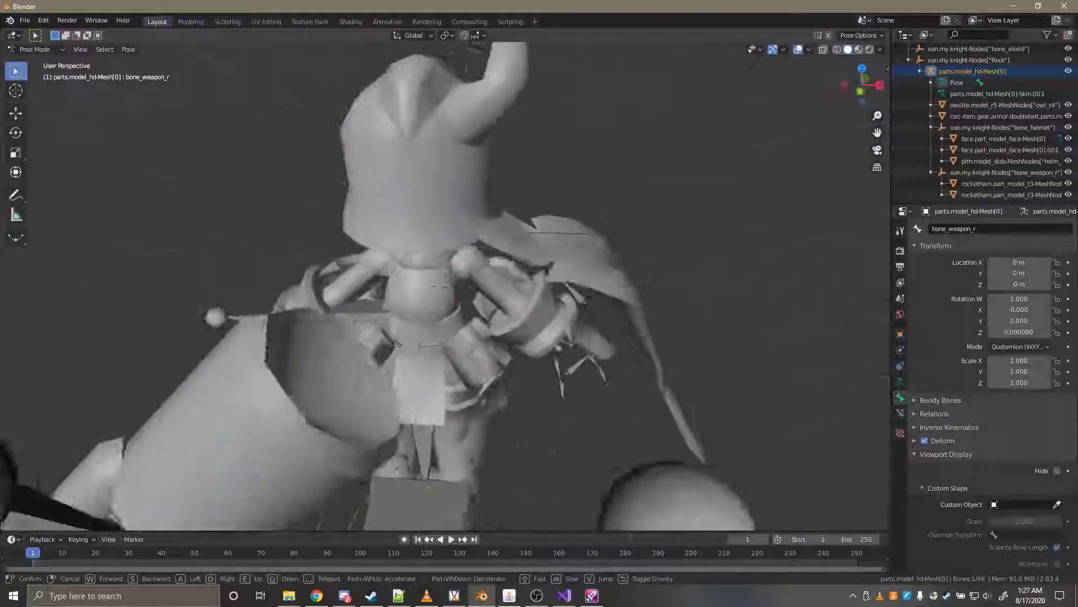
{"action": "key", "text": "s"}
{"action": "key", "text": "w"}
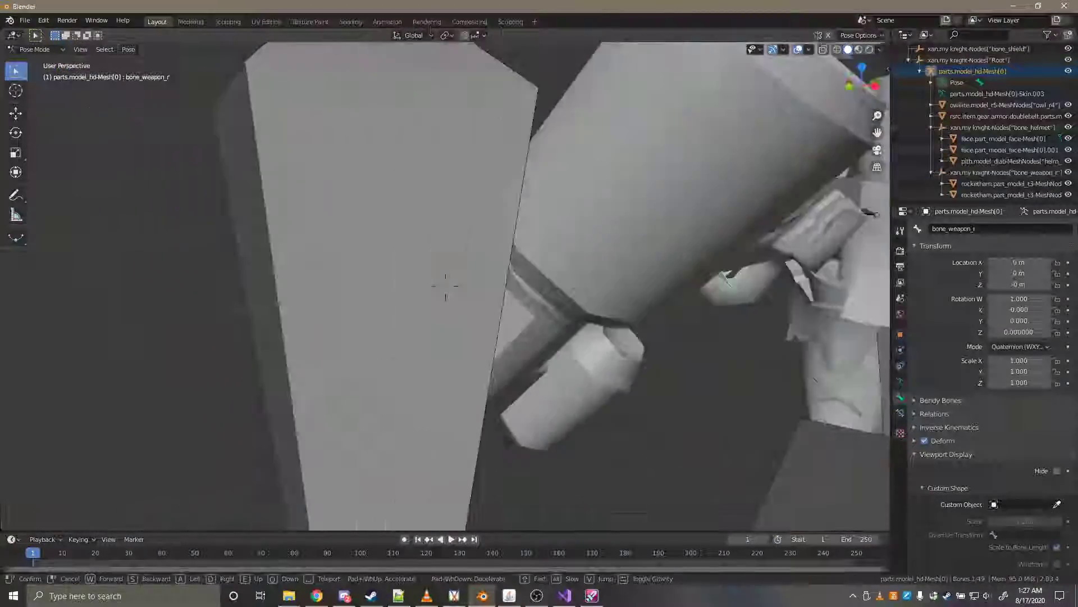
{"action": "key", "text": "s"}
{"action": "key", "text": "w"}
{"action": "key", "text": "s"}
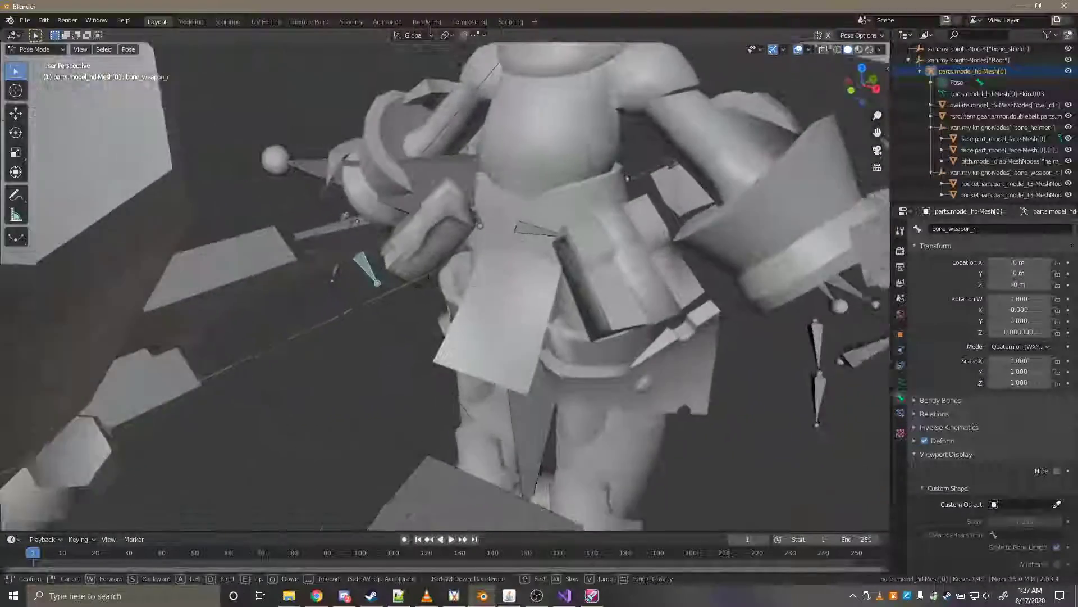
{"action": "key", "text": "w"}
{"action": "key", "text": "s"}
{"action": "key", "text": "s"}
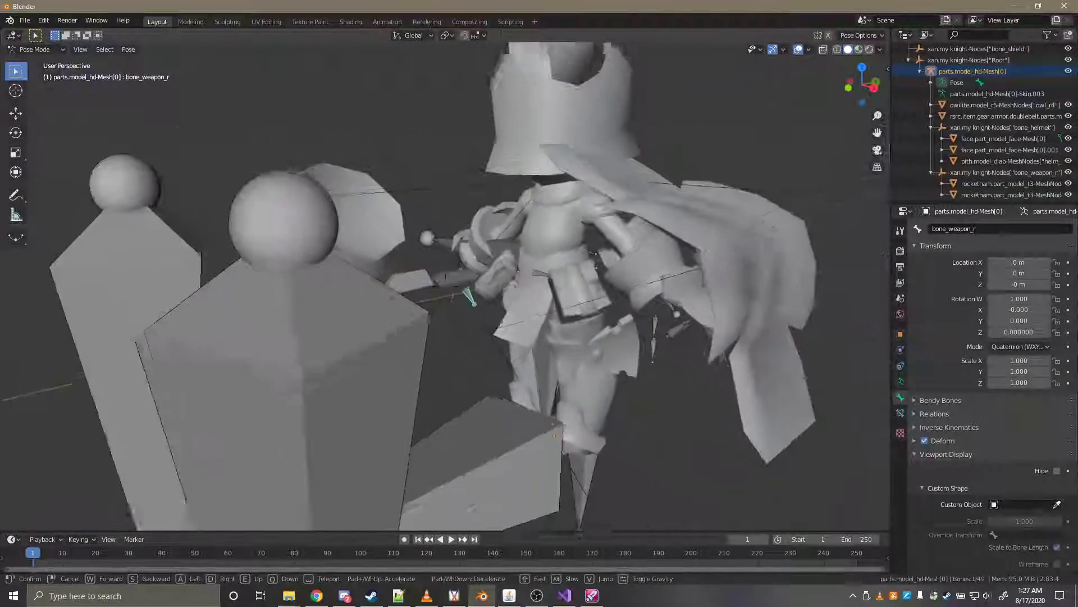
{"action": "left_click", "coordinate": [449, 292]}
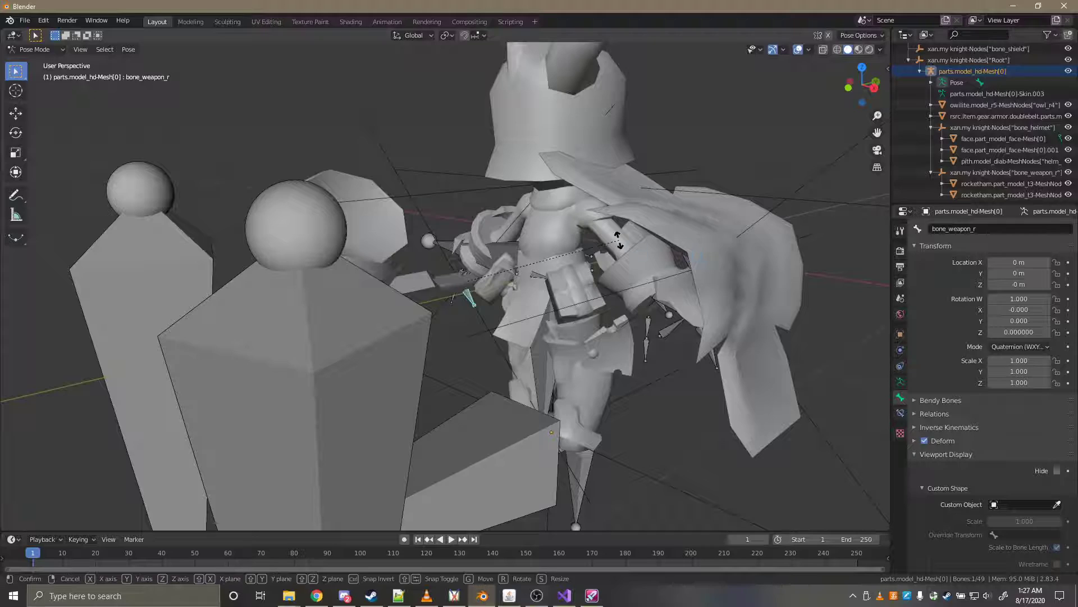
{"action": "key", "text": "Escape"}
{"action": "key", "text": "shift+grave"}
{"action": "key", "text": "w"}
{"action": "key", "text": "s"}
{"action": "key", "text": "w"}
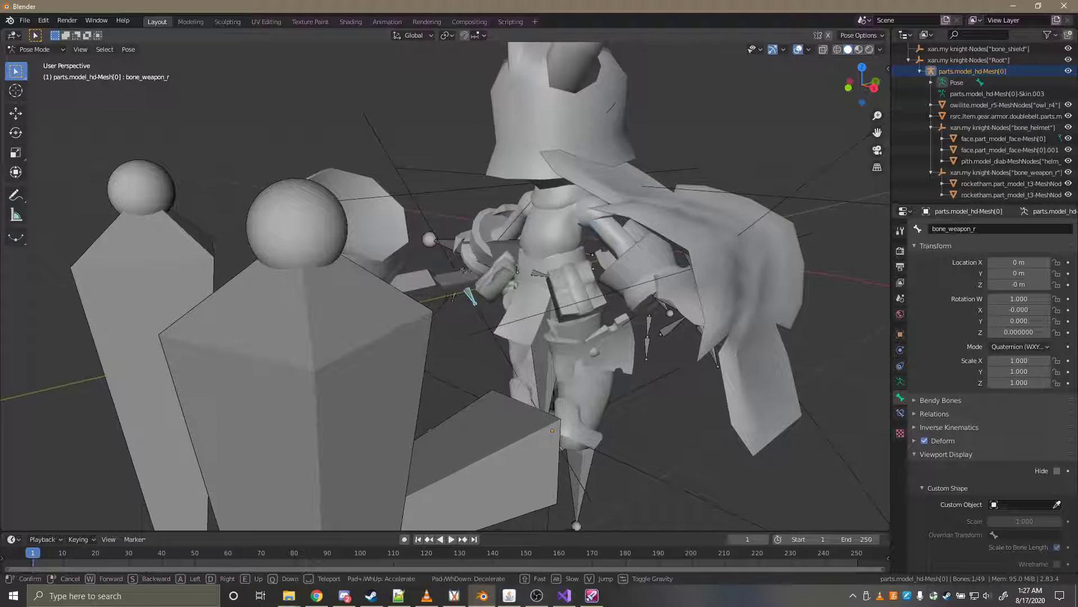
{"action": "key", "text": "s"}
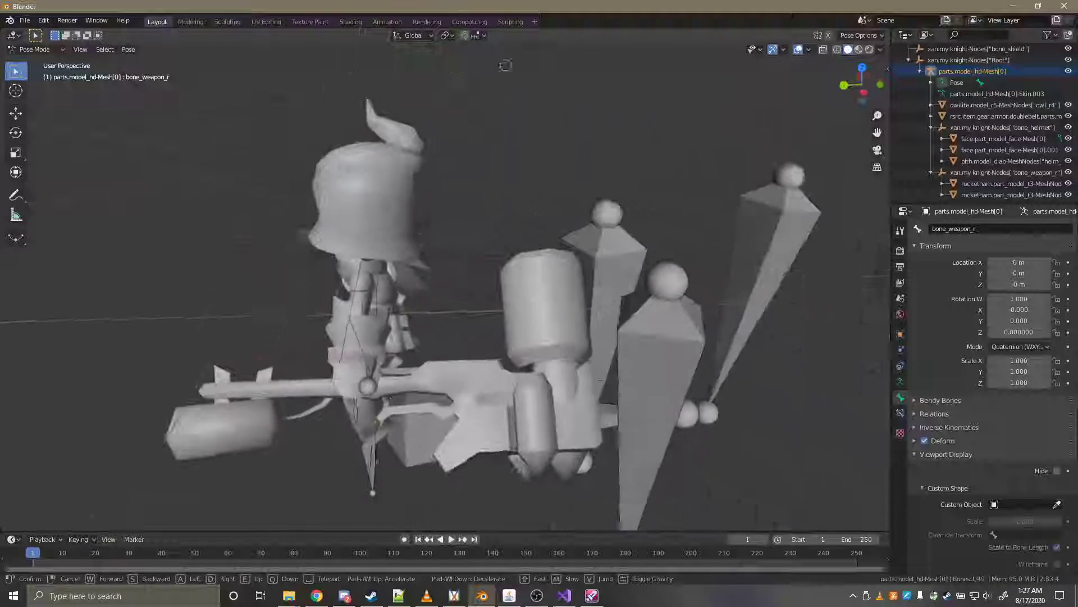
{"action": "left_click", "coordinate": [111, 173]}
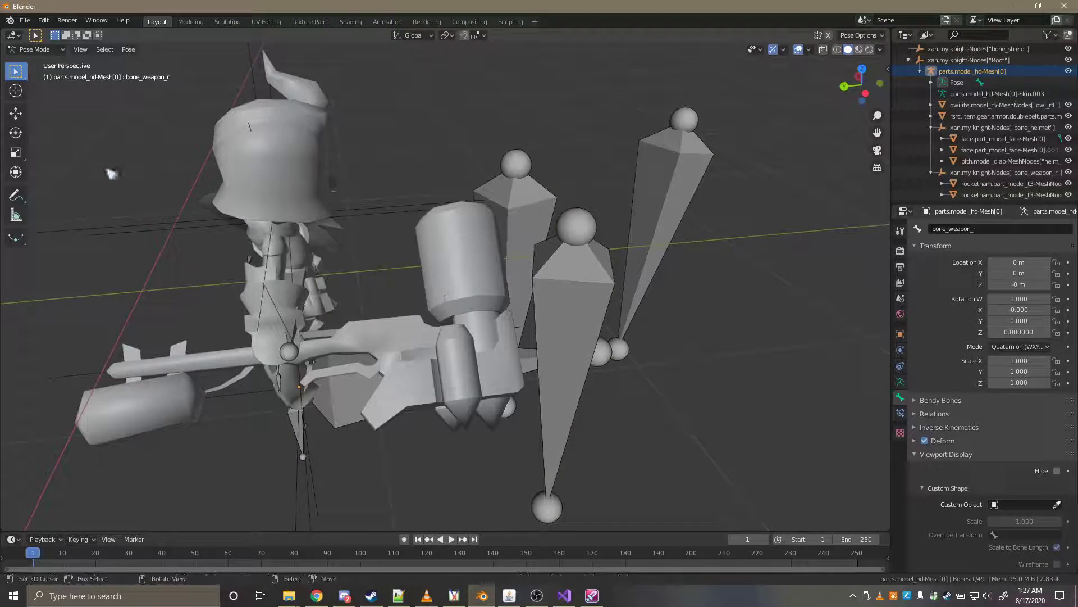
{"action": "left_click", "coordinate": [40, 62]}
{"action": "left_click", "coordinate": [440, 340]}
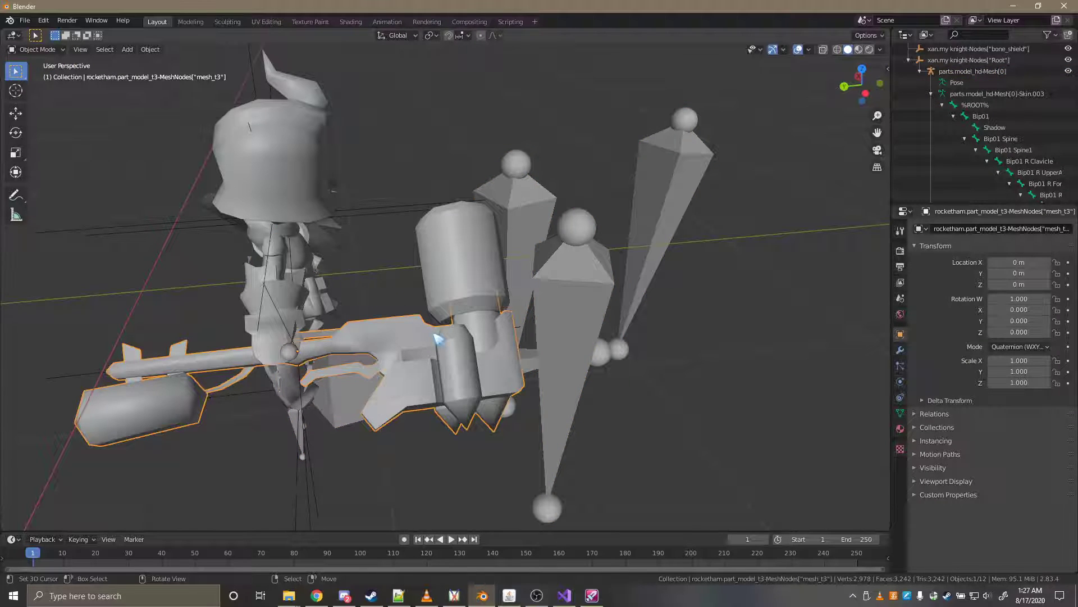
{"action": "left_click", "coordinate": [387, 21]}
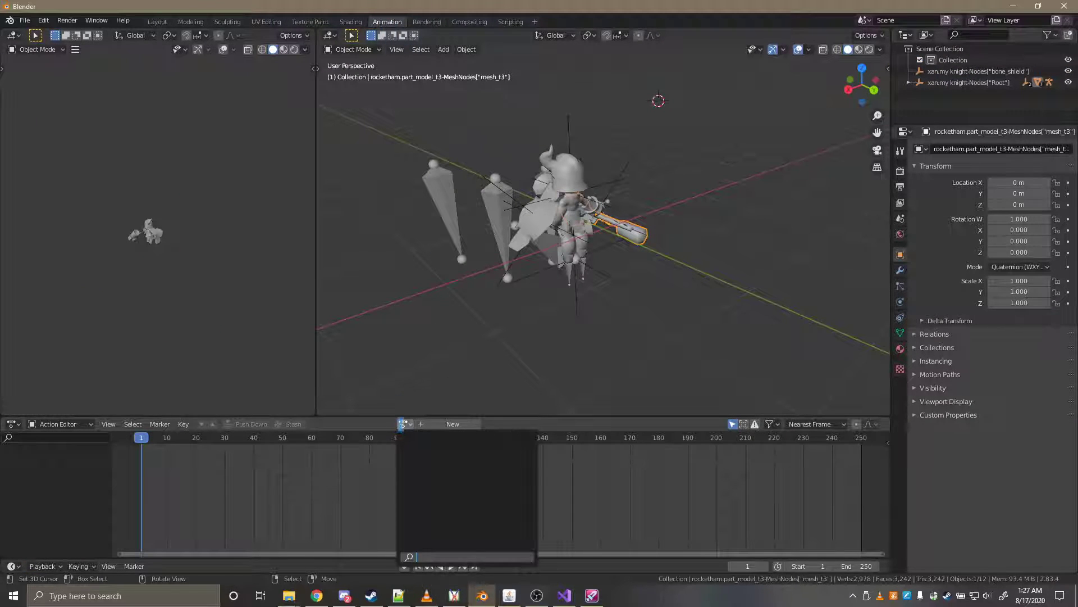
{"action": "left_click", "coordinate": [157, 22]}
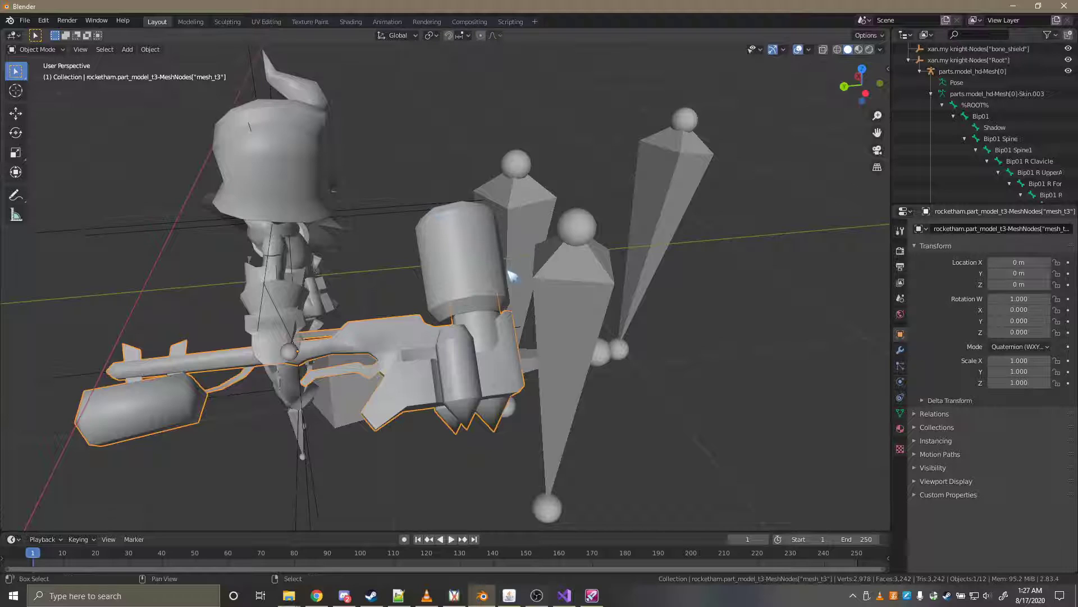
{"action": "middle_click_drag", "start_coordinate": [513, 275], "coordinate": [447, 286]}
{"action": "key", "text": "z"}
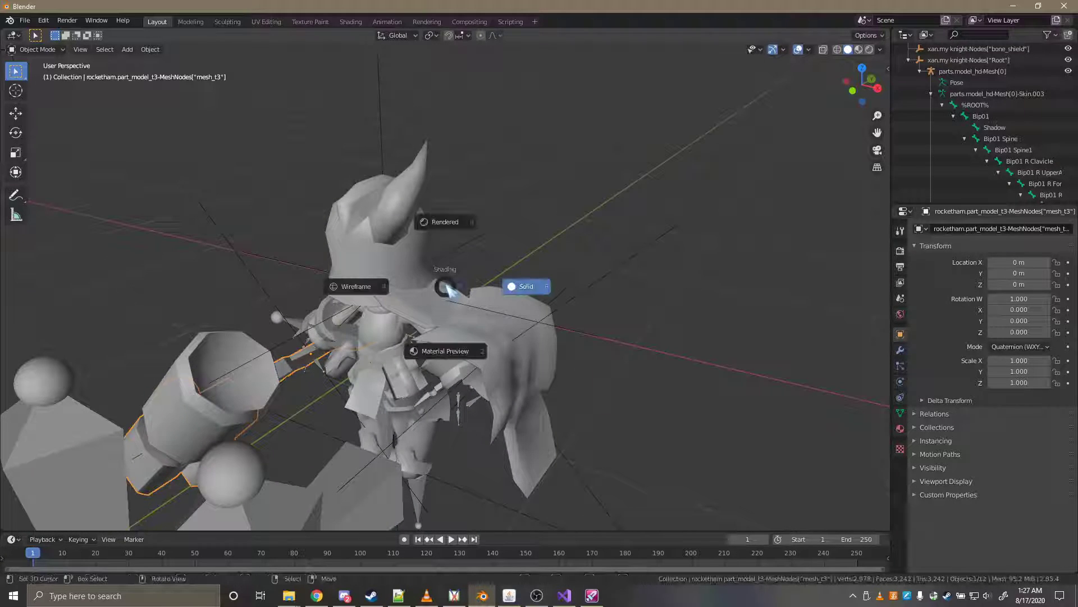
Step: Switch to Material Preview shading and fly around the knight, owl shield, pillars and cannon
{"action": "left_click", "coordinate": [484, 444]}
{"action": "key", "text": "shift+grave"}
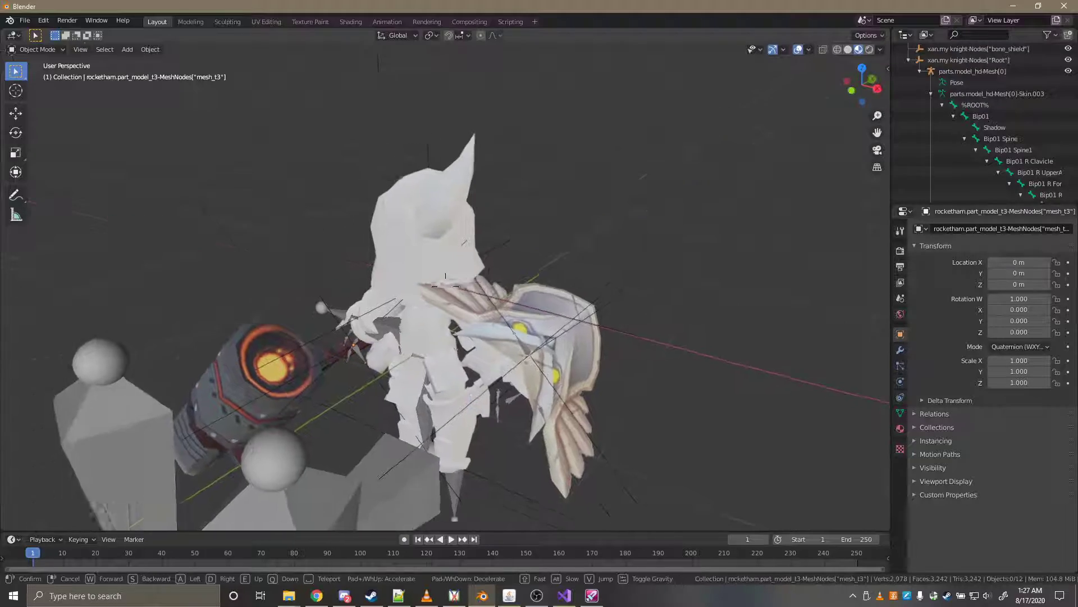
{"action": "key", "text": "w"}
{"action": "key", "text": "s"}
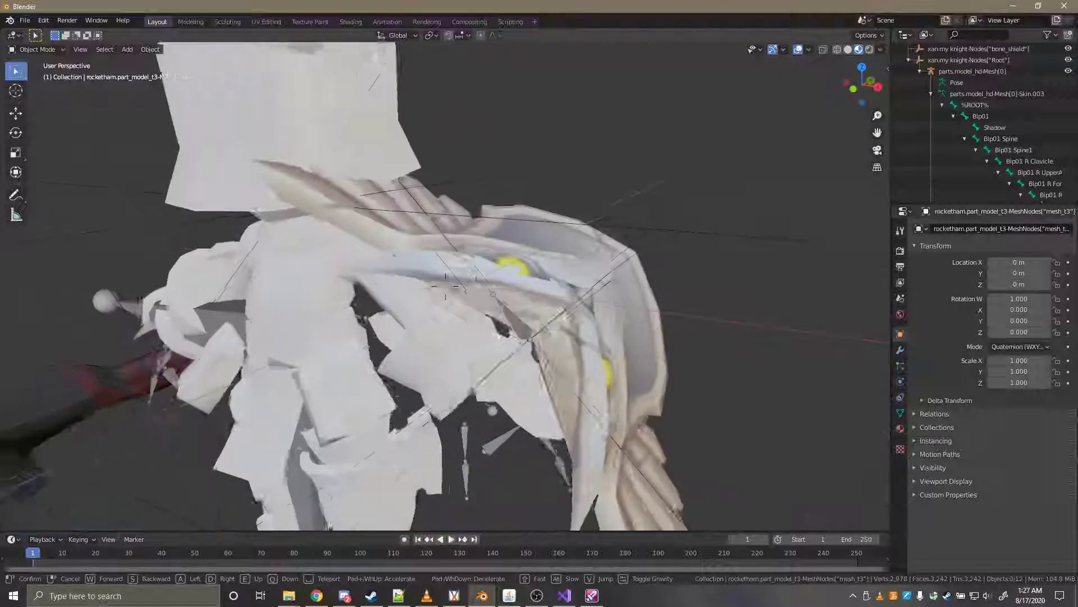
{"action": "key", "text": "s"}
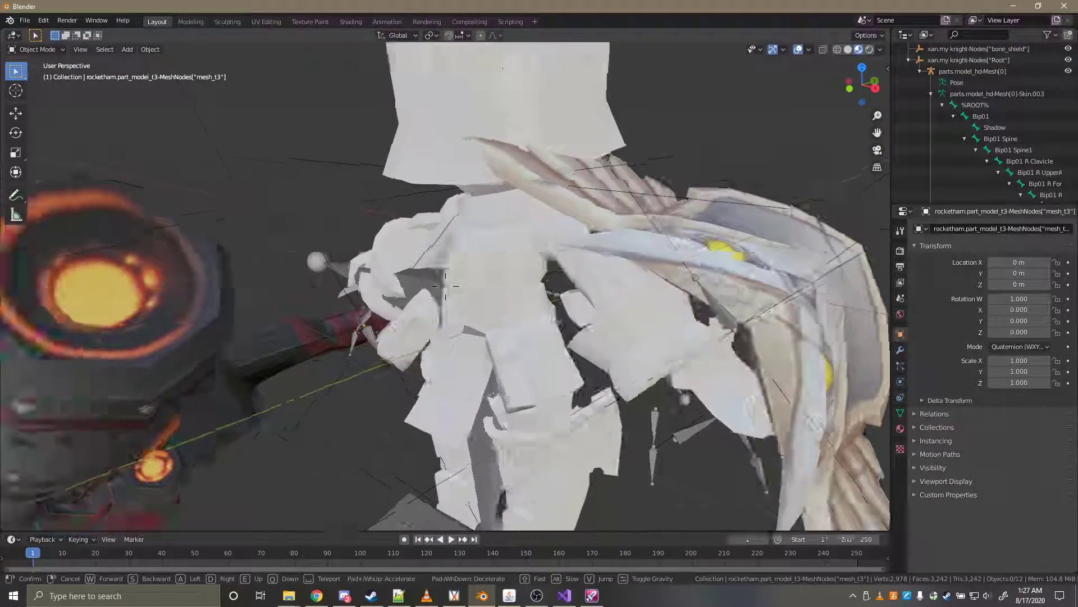
{"action": "key", "text": "w"}
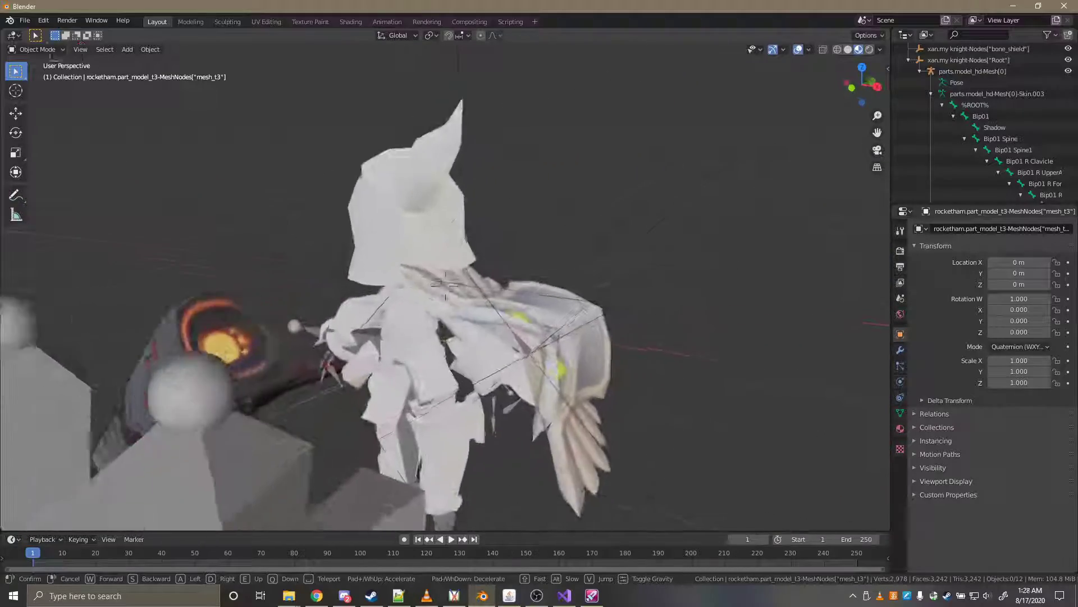
{"action": "key", "text": "s"}
{"action": "key", "text": "w"}
{"action": "key", "text": "s"}
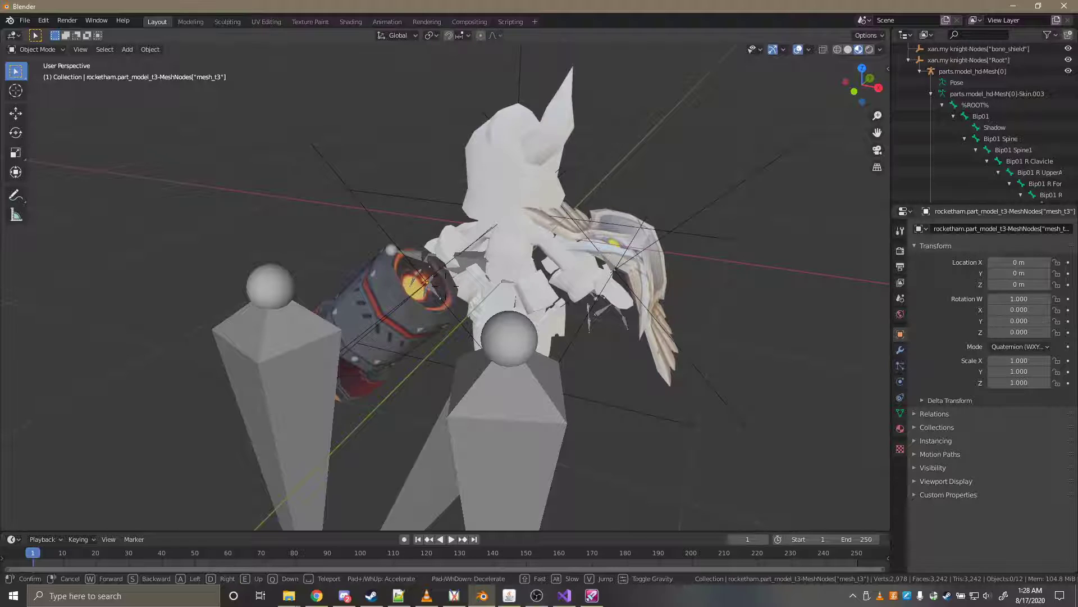
{"action": "left_click", "coordinate": [446, 295]}
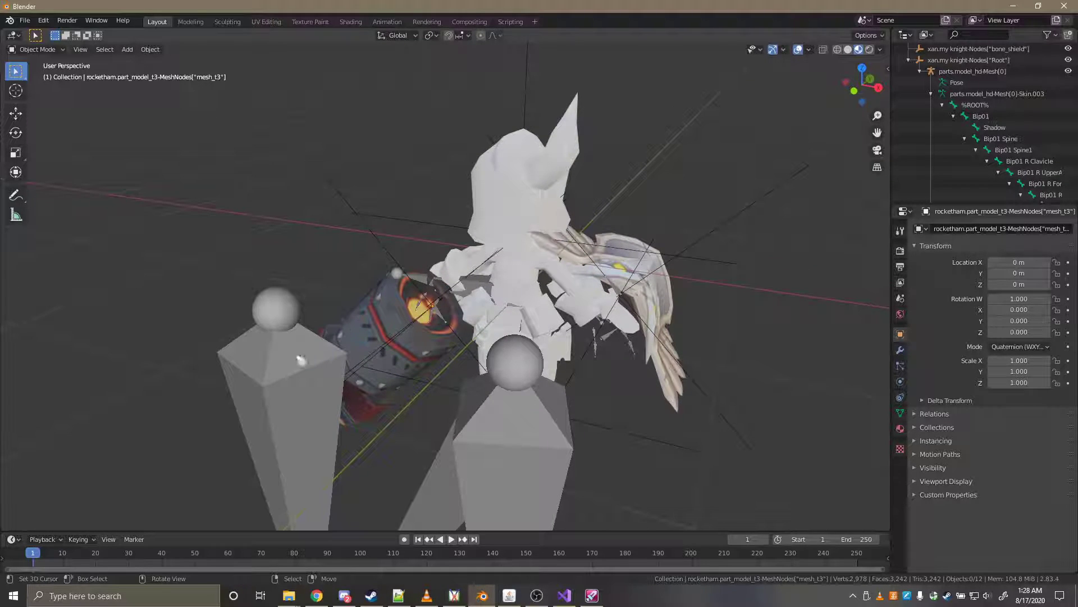